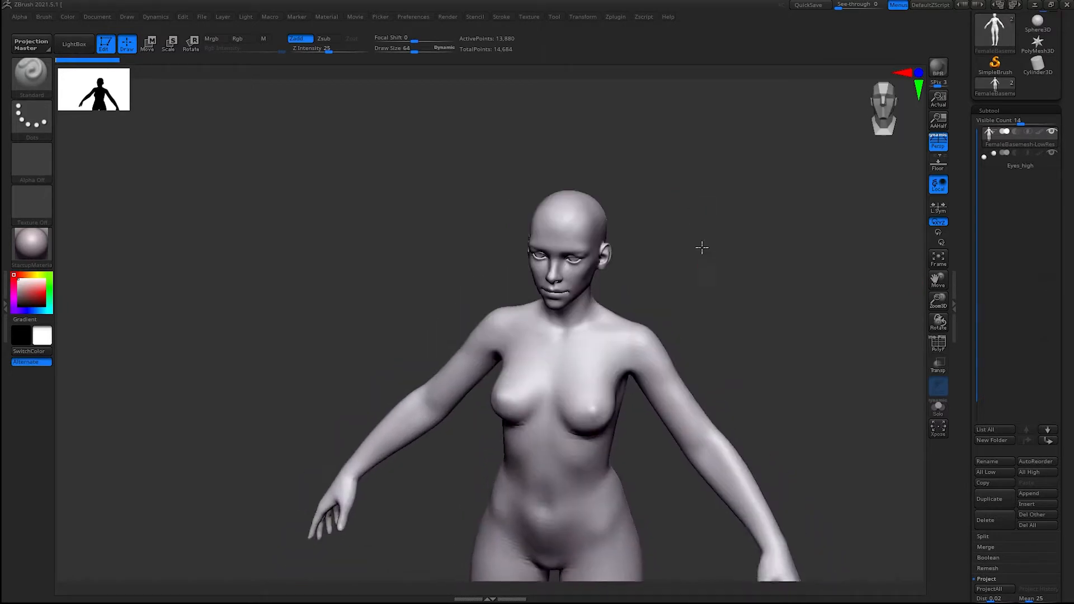
Reshape both sides of the waist symmetrically with the Move brush at a draw size of about 438
mouse_move(699, 246)
shift+mouse_down()
mouse_move(707, 257)
mouse_move(645, 421)
mouse_move(606, 300)
shift+mouse_up()
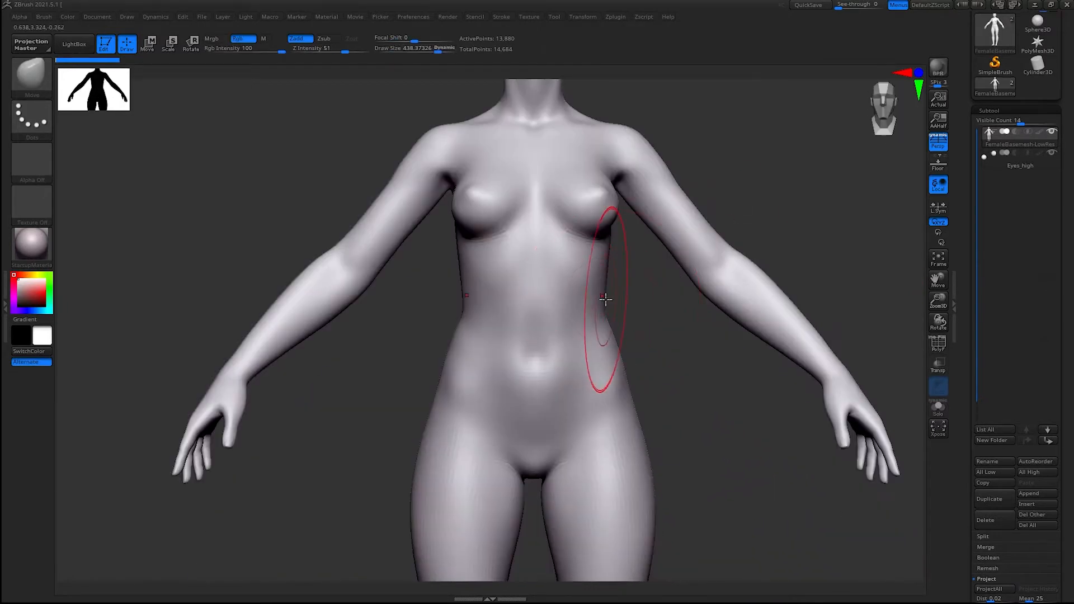
alt+drag(896, 263, 828, 235)
drag(828, 235, 758, 219)
mouse_move(973, 250)
mouse_down()
mouse_move(962, 247)
mouse_move(966, 171)
mouse_move(973, 263)
mouse_up()
click(988, 205)
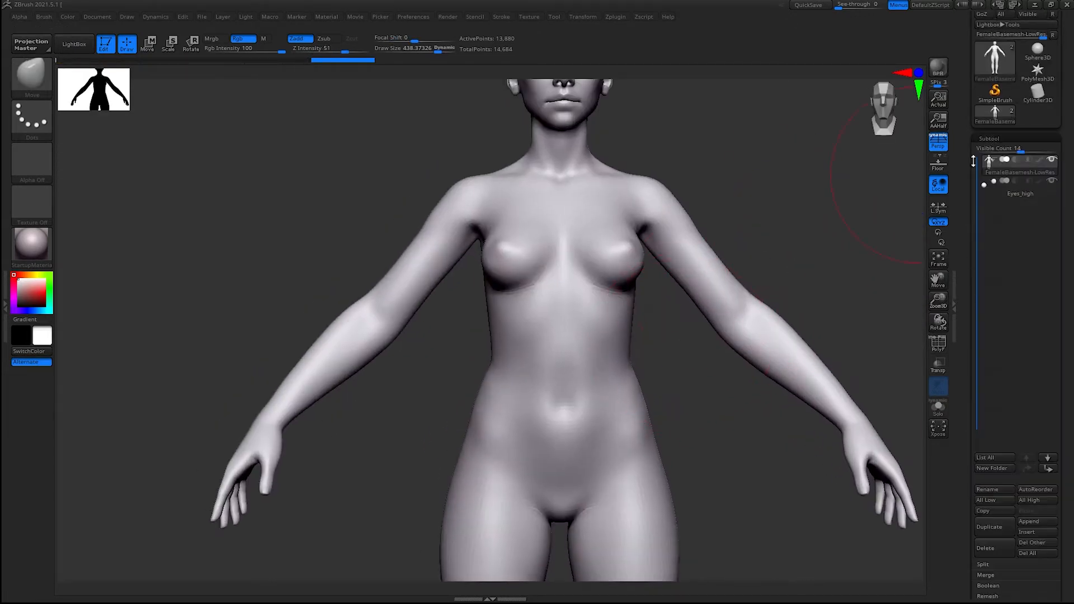
Reshape the hips and buttocks from behind with the Move brush at draw sizes of about 471 and 710
mouse_move(839, 235)
alt+mouse_down()
mouse_move(683, 307)
mouse_move(789, 196)
mouse_move(662, 300)
alt+mouse_up()
mouse_move(726, 386)
alt+mouse_down()
mouse_move(700, 297)
mouse_move(660, 380)
mouse_move(646, 297)
alt+mouse_up()
mouse_move(689, 362)
mouse_down()
mouse_move(677, 338)
mouse_move(808, 335)
mouse_move(699, 325)
mouse_up()
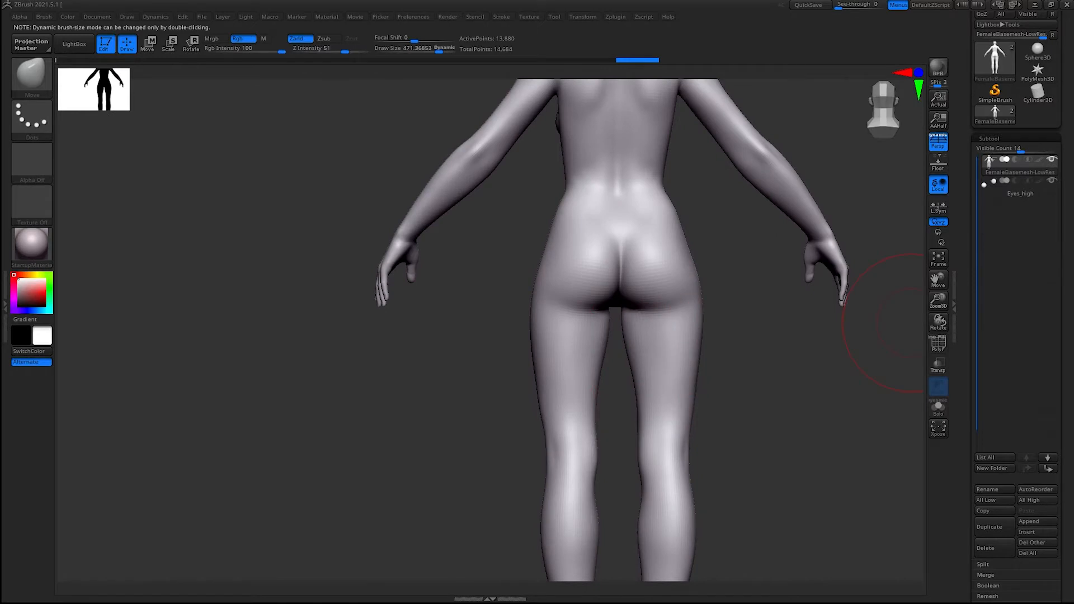
alt+drag(723, 343, 561, 235)
key(s)
mouse_move(671, 314)
alt+mouse_down()
mouse_move(657, 264)
mouse_move(609, 318)
mouse_move(640, 391)
mouse_move(632, 352)
alt+mouse_up()
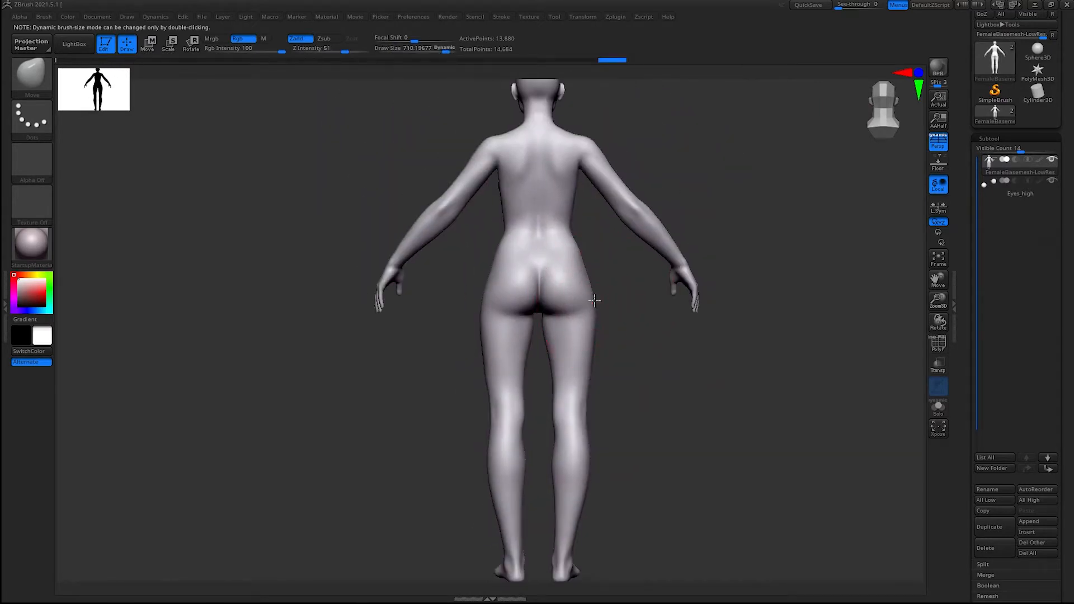
Refine the profile of the buttocks and thighs in side view with a large Move brush
mouse_move(632, 302)
mouse_down()
mouse_move(703, 275)
mouse_move(613, 300)
mouse_move(606, 259)
mouse_move(597, 260)
mouse_up()
key(s)
mouse_move(650, 341)
alt+mouse_down()
mouse_move(624, 293)
mouse_move(662, 314)
mouse_move(815, 297)
mouse_move(489, 353)
mouse_move(684, 253)
mouse_move(666, 279)
alt+mouse_up()
key(s)
drag(497, 304, 501, 304)
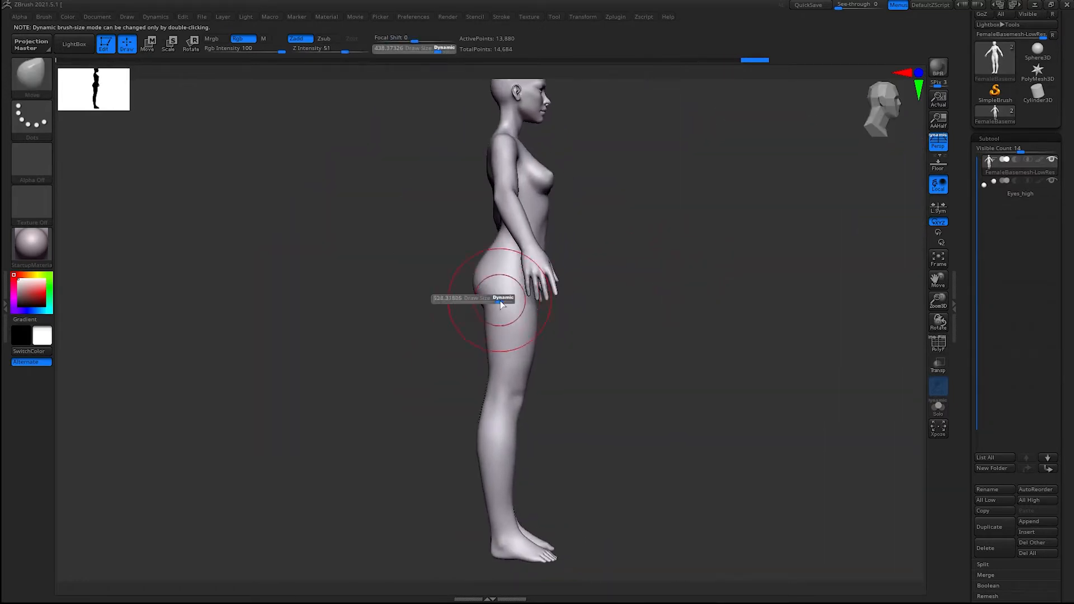
Adjust the chest and shoulder shapes with the Move brush at a draw size of about 148
mouse_move(722, 218)
alt+mouse_down()
mouse_move(729, 250)
mouse_move(588, 246)
alt+mouse_up()
mouse_move(680, 279)
alt+mouse_down()
mouse_move(659, 228)
mouse_move(764, 186)
mouse_move(611, 264)
mouse_move(623, 227)
mouse_move(633, 254)
mouse_move(763, 173)
mouse_move(918, 168)
alt+mouse_up()
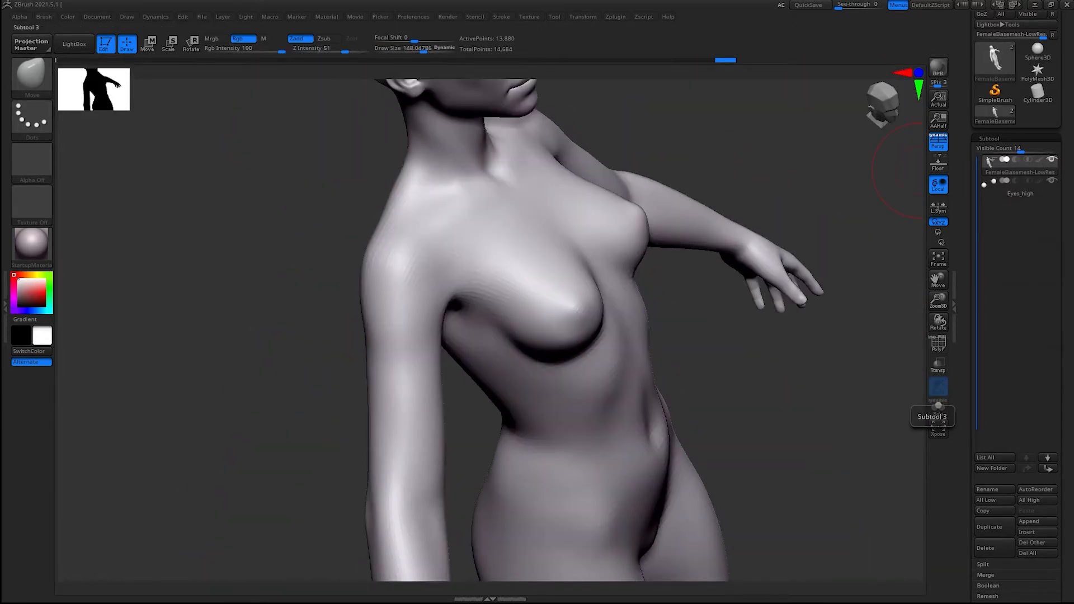
mouse_move(724, 165)
mouse_down()
mouse_move(697, 338)
mouse_move(720, 336)
mouse_move(610, 245)
mouse_move(805, 441)
mouse_move(755, 334)
mouse_move(800, 228)
mouse_move(849, 207)
mouse_move(799, 201)
mouse_move(619, 287)
mouse_move(620, 261)
mouse_up()
Refine the back of the neck with the Move brush and the ClayBuildup brush at Z Intensity 20
key(s)
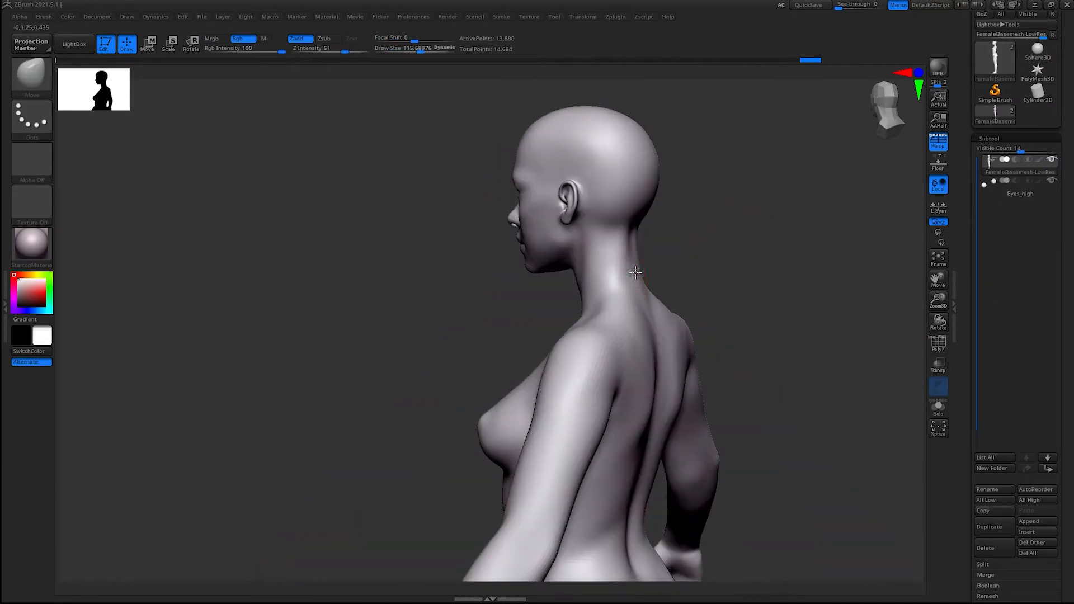
drag(699, 241, 632, 234)
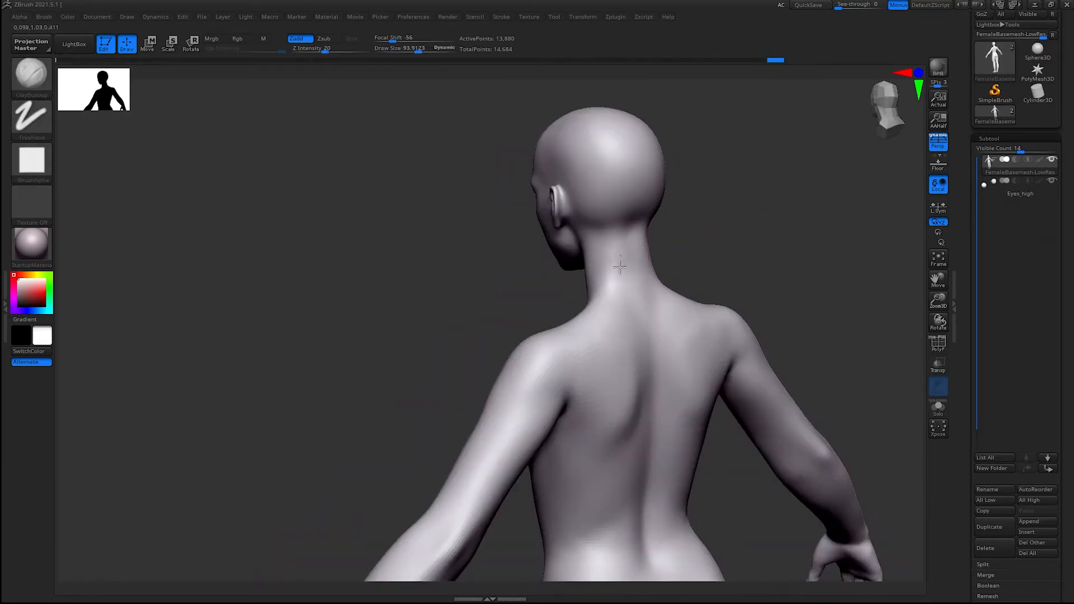
mouse_move(620, 267)
right_down()
mouse_move(758, 218)
mouse_move(786, 233)
mouse_move(665, 248)
mouse_move(655, 196)
right_up()
right_drag(722, 244, 658, 267)
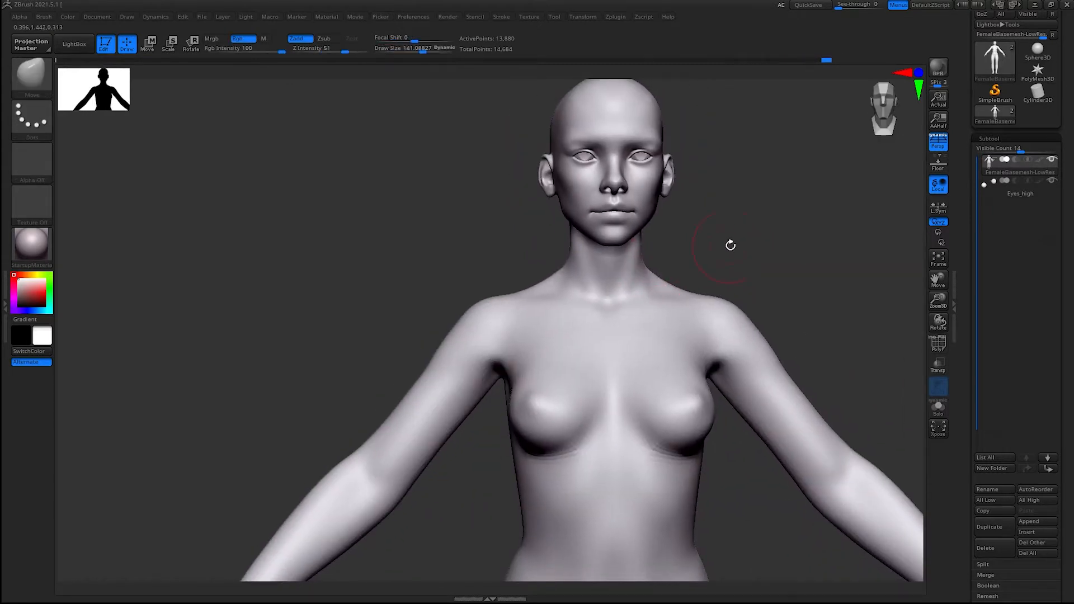
Refine the overall torso and shoulder proportions with the Move brush at draw sizes of about 323 and 299
right_drag(730, 245, 582, 295)
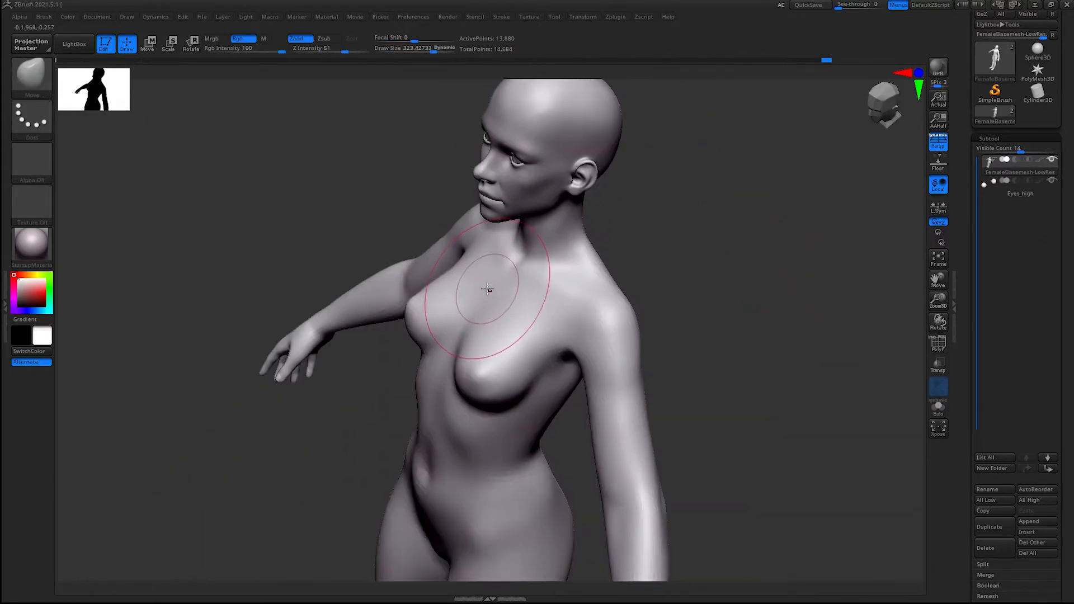
right_drag(738, 201, 588, 168)
shift+right_drag(756, 163, 694, 184)
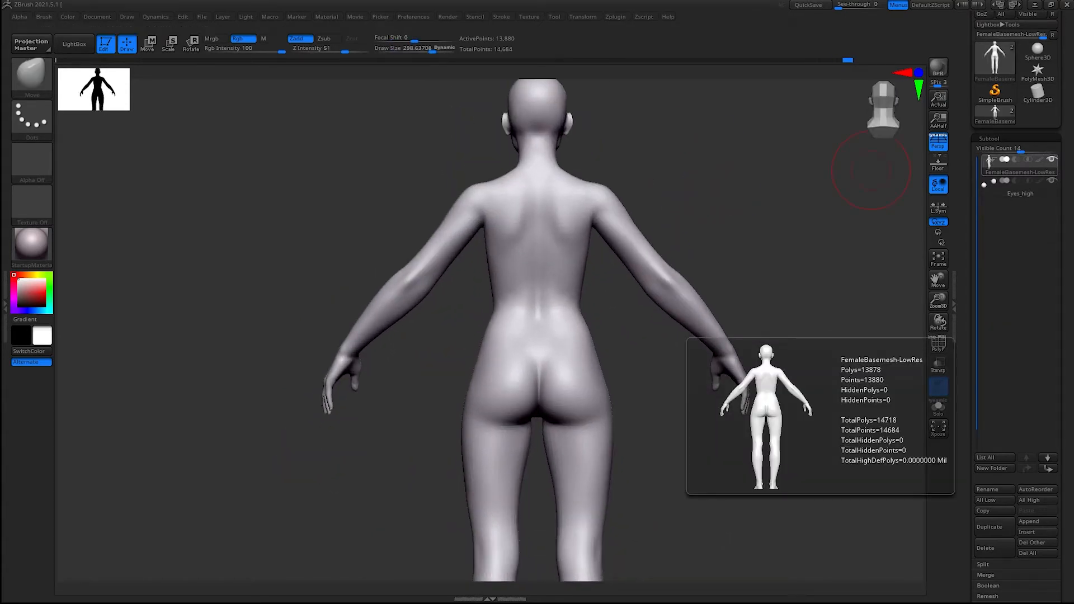
right_drag(871, 171, 877, 178)
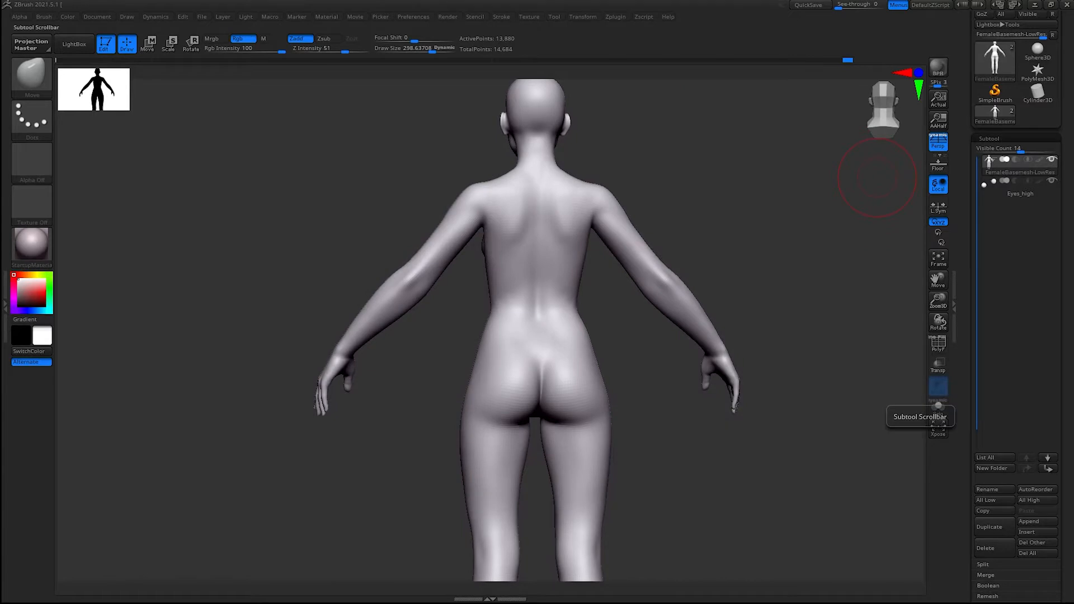
mouse_move(692, 188)
alt+right_down()
mouse_move(688, 211)
mouse_move(751, 199)
mouse_move(765, 177)
mouse_move(700, 184)
alt+right_up()
Reshape the inner thighs with the Move brush at a draw size of about 187
mouse_move(700, 184)
ctrl+right_down()
mouse_move(725, 174)
mouse_move(602, 345)
mouse_move(645, 369)
mouse_move(557, 239)
mouse_move(568, 250)
ctrl+right_up()
key(s)
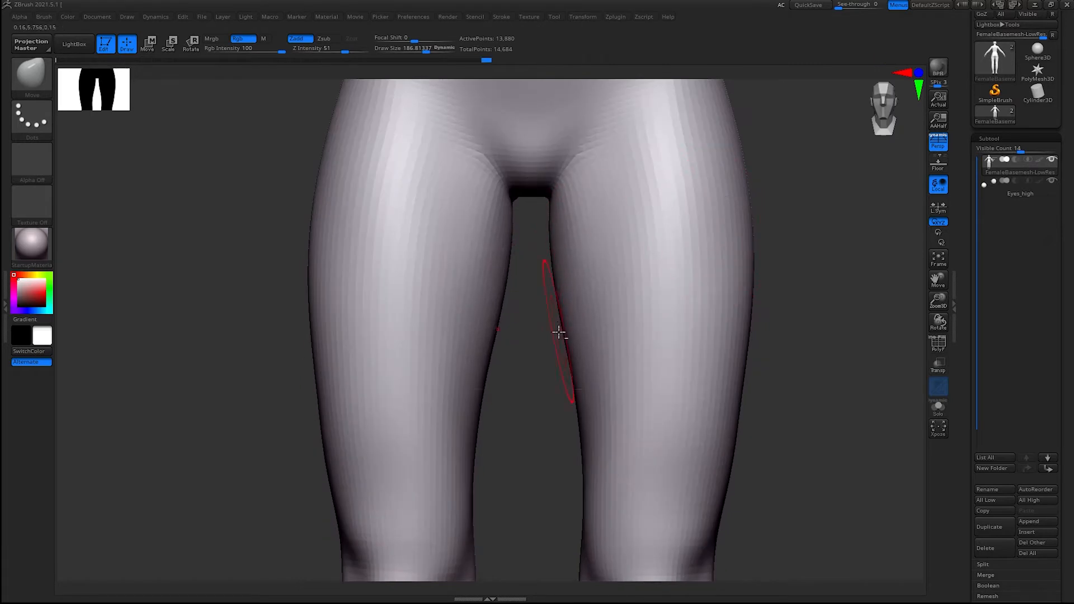
drag(559, 332, 554, 332)
ctrl+right_drag(554, 331, 688, 207)
ctrl+right_drag(688, 207, 616, 302)
Adjust the knee and lower-leg contours with the Move brush
drag(604, 335, 610, 334)
mouse_move(610, 335)
ctrl+right_down()
mouse_move(661, 347)
mouse_move(674, 278)
mouse_move(670, 316)
mouse_move(656, 273)
mouse_move(649, 331)
ctrl+right_up()
drag(426, 374, 409, 376)
mouse_move(638, 353)
ctrl+right_down()
mouse_move(636, 314)
mouse_move(683, 322)
ctrl+right_up()
mouse_move(683, 322)
alt+right_down()
mouse_move(684, 179)
mouse_move(694, 314)
mouse_move(666, 344)
alt+right_up()
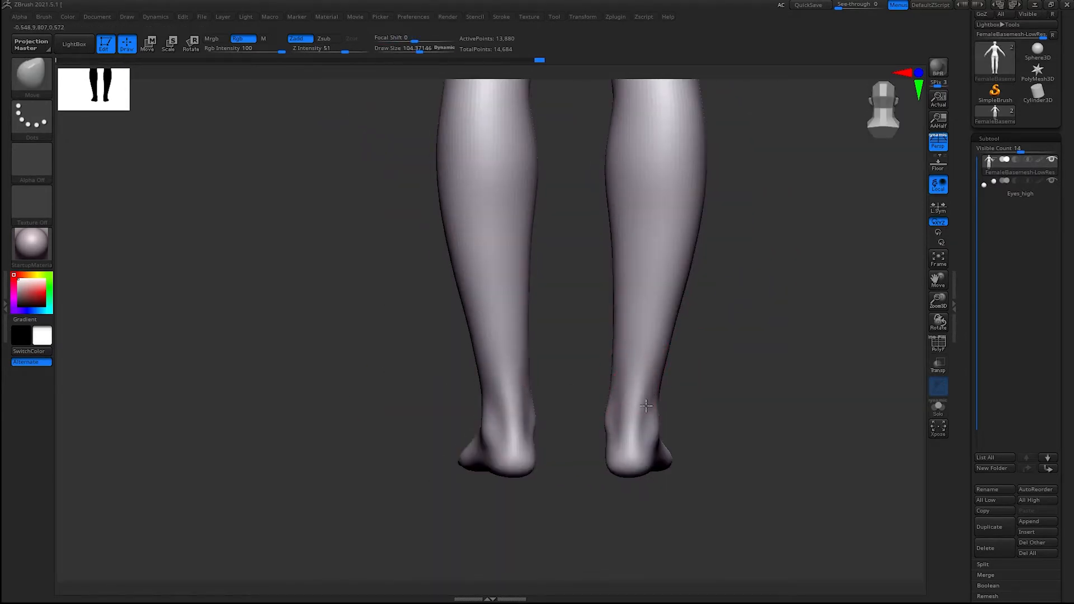
Refine the ankle contours with the Move brush at a draw size of about 116
mouse_move(647, 407)
right_down()
mouse_move(619, 425)
mouse_move(667, 373)
right_up()
drag(617, 385, 621, 385)
alt+right_drag(802, 315, 746, 235)
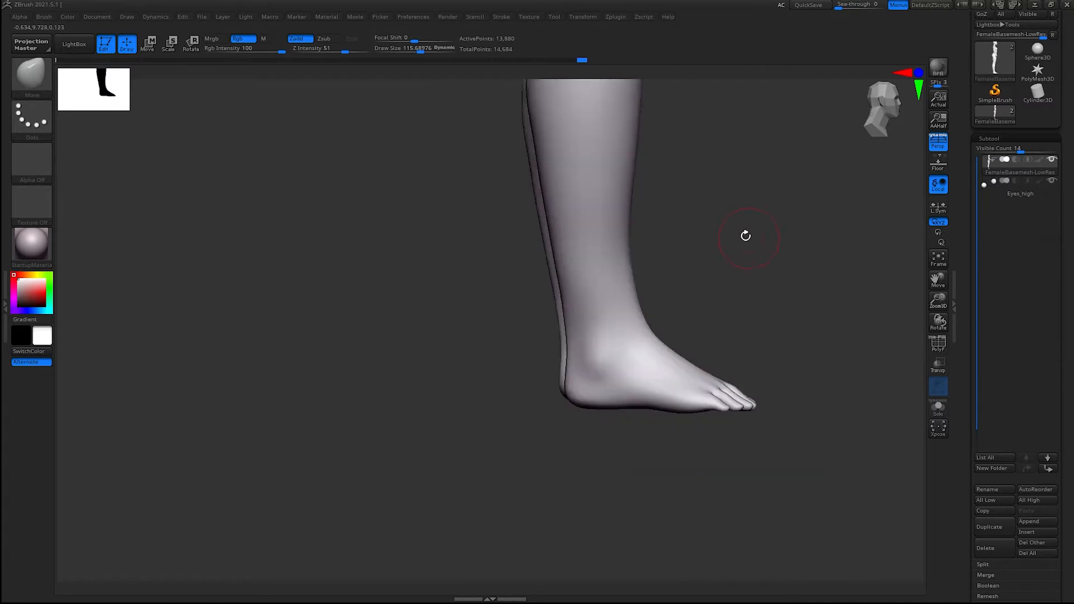
right_drag(862, 263, 798, 280)
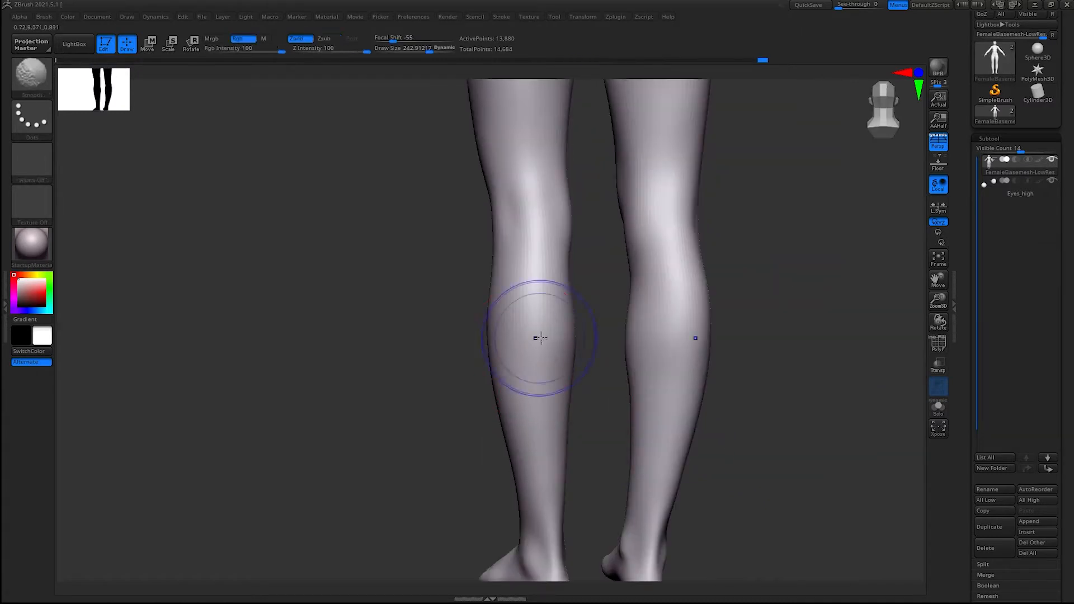
Smooth the backs of the calves and adjust the outer leg contour
shift+drag(535, 338, 535, 319)
mouse_move(764, 233)
alt+right_down()
mouse_move(771, 338)
mouse_move(715, 312)
mouse_move(727, 312)
alt+right_up()
mouse_move(716, 302)
mouse_down()
mouse_move(718, 287)
mouse_move(718, 302)
mouse_up()
mouse_move(789, 233)
alt+right_down()
mouse_move(782, 352)
mouse_move(772, 313)
alt+right_up()
Reshape the upper thighs below the buttocks with the Move brush at a draw size of about 299
key(b)
key(m)
key(v)
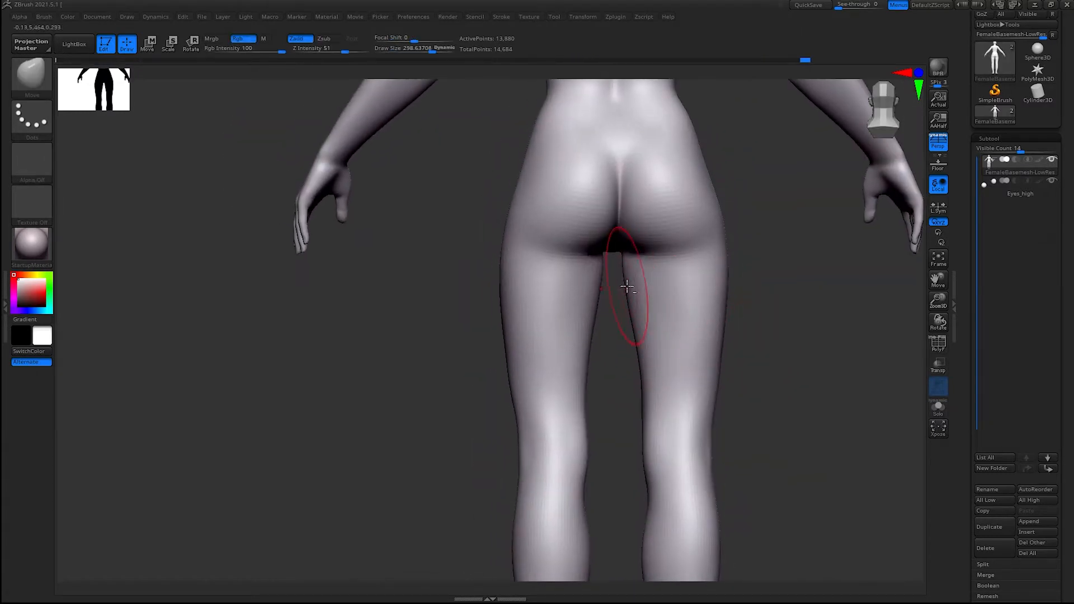
right_drag(627, 287, 627, 300)
right_drag(740, 297, 727, 313)
ctrl+right_drag(727, 314, 706, 270)
key(s)
drag(706, 271, 721, 271)
Refine the hip contour with the Move brush at a draw size of about 233
mouse_move(722, 302)
ctrl+right_down()
mouse_move(698, 332)
mouse_move(727, 538)
ctrl+right_up()
mouse_move(728, 537)
ctrl+right_down()
mouse_move(772, 360)
mouse_move(647, 341)
ctrl+right_up()
key(s)
drag(646, 340, 631, 340)
mouse_move(643, 347)
ctrl+right_down()
mouse_move(667, 379)
mouse_move(657, 336)
mouse_move(666, 384)
mouse_move(712, 326)
mouse_move(681, 400)
ctrl+right_up()
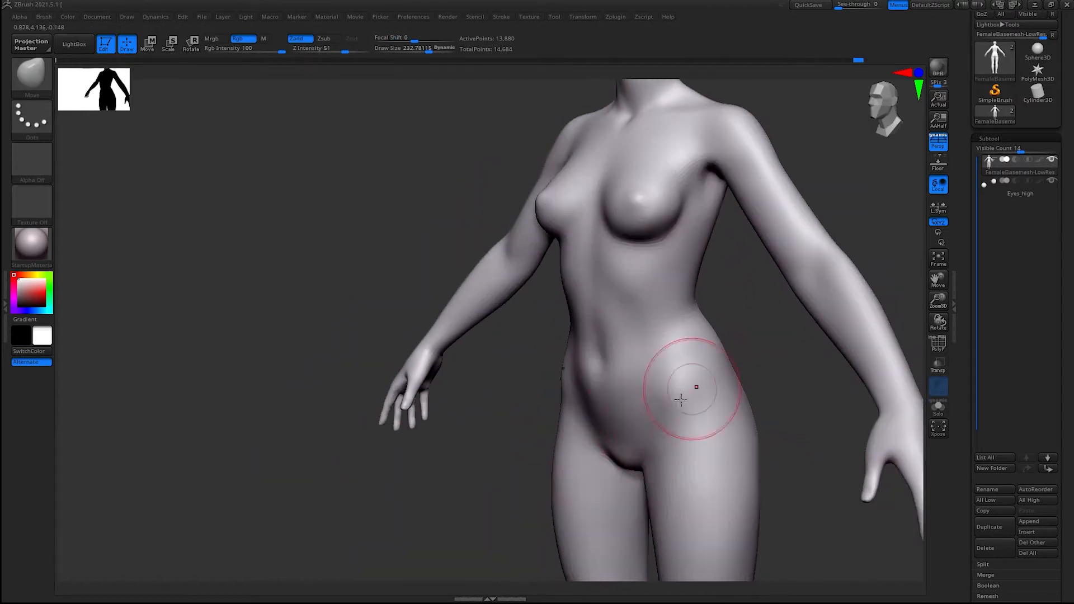
Smooth around the breasts and refine the armpit area with the ClayBuildup brush at a draw size of about 71
right_drag(718, 356, 604, 315)
mouse_move(696, 332)
right_down()
mouse_move(590, 372)
mouse_move(705, 379)
mouse_move(719, 324)
mouse_move(671, 300)
mouse_move(689, 319)
mouse_move(666, 358)
right_up()
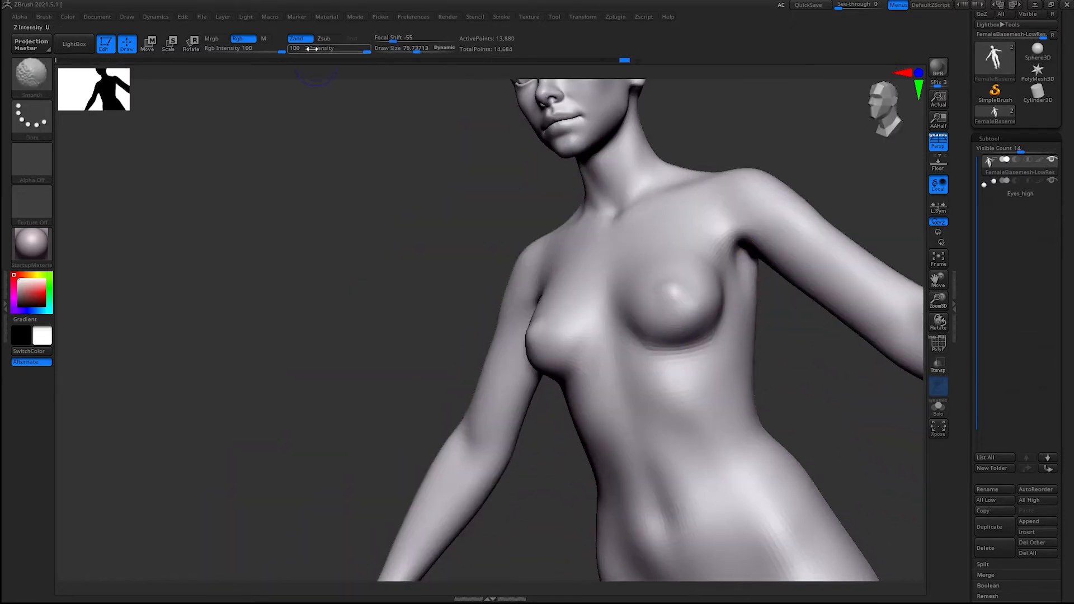
mouse_move(708, 294)
right_down()
mouse_move(683, 283)
mouse_move(672, 324)
mouse_move(671, 269)
mouse_move(636, 355)
mouse_move(623, 283)
mouse_move(889, 397)
mouse_move(691, 280)
mouse_move(713, 295)
right_up()
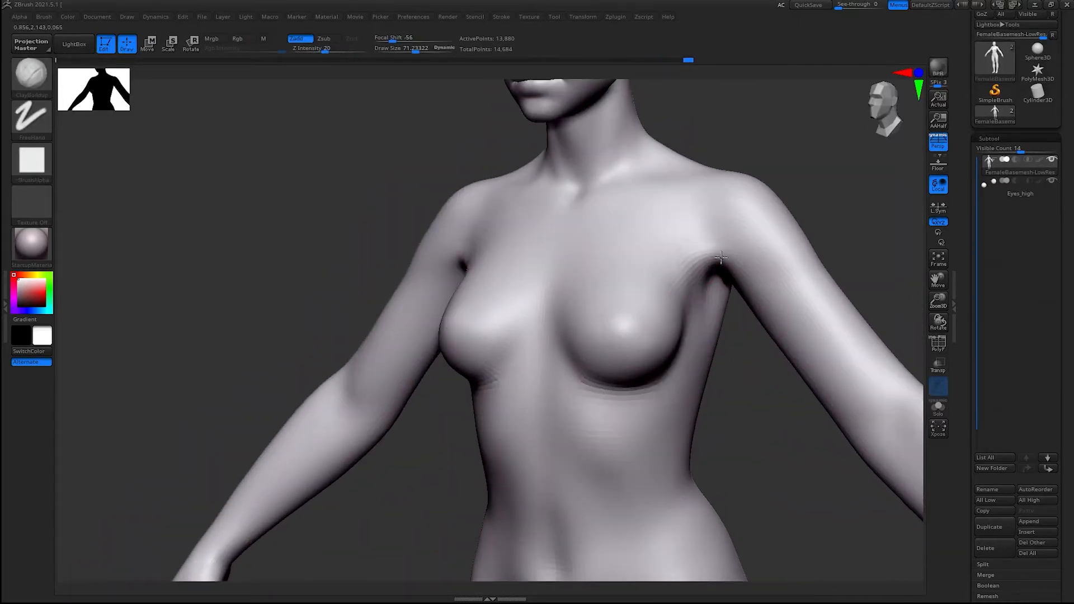
right_drag(721, 258, 710, 276)
mouse_move(760, 211)
right_down()
mouse_move(664, 278)
mouse_move(715, 274)
mouse_move(767, 242)
mouse_move(815, 338)
right_up()
Define the elbow and forearm forms with the DamStandard brush at a draw size of about 128
key(s)
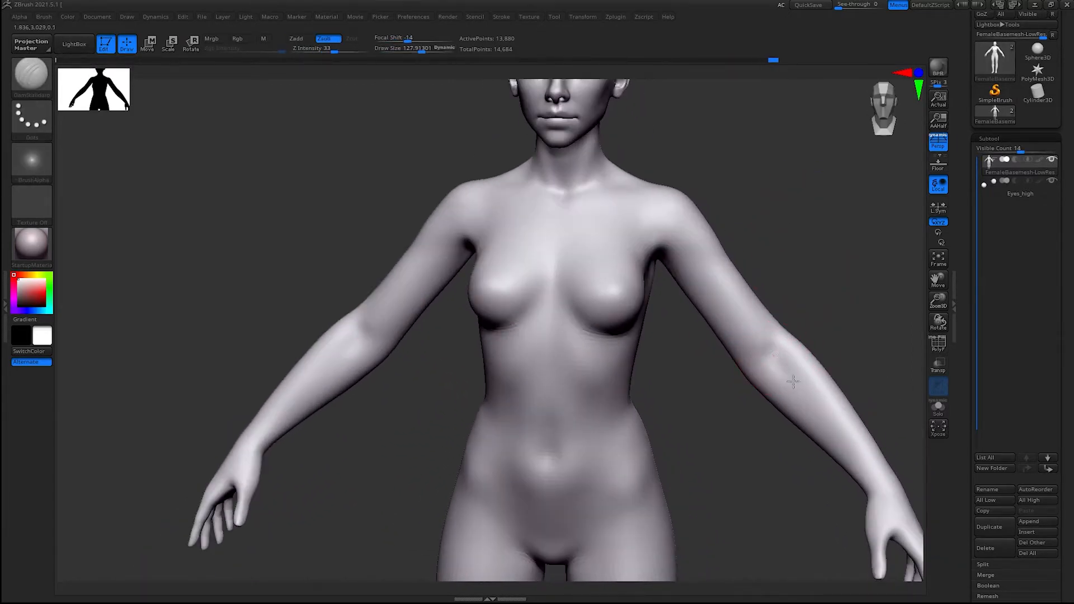
ctrl+right_drag(814, 380, 806, 313)
right_drag(806, 314, 779, 221)
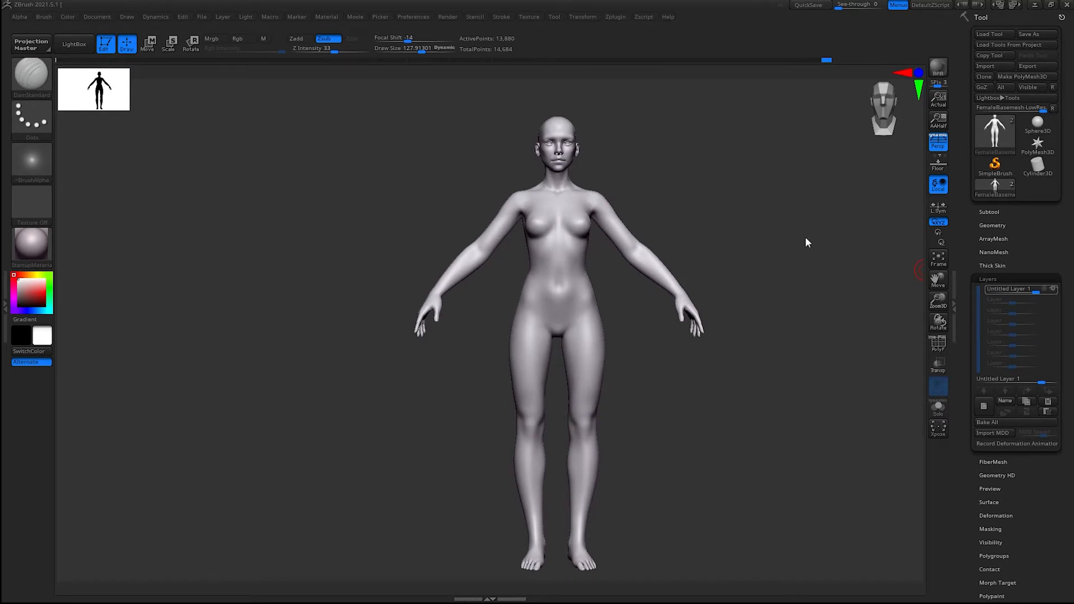
Compare the figure with Untitled Layer 1 hidden and shown, and turn the layer's recording mode on
right_drag(807, 242, 783, 240)
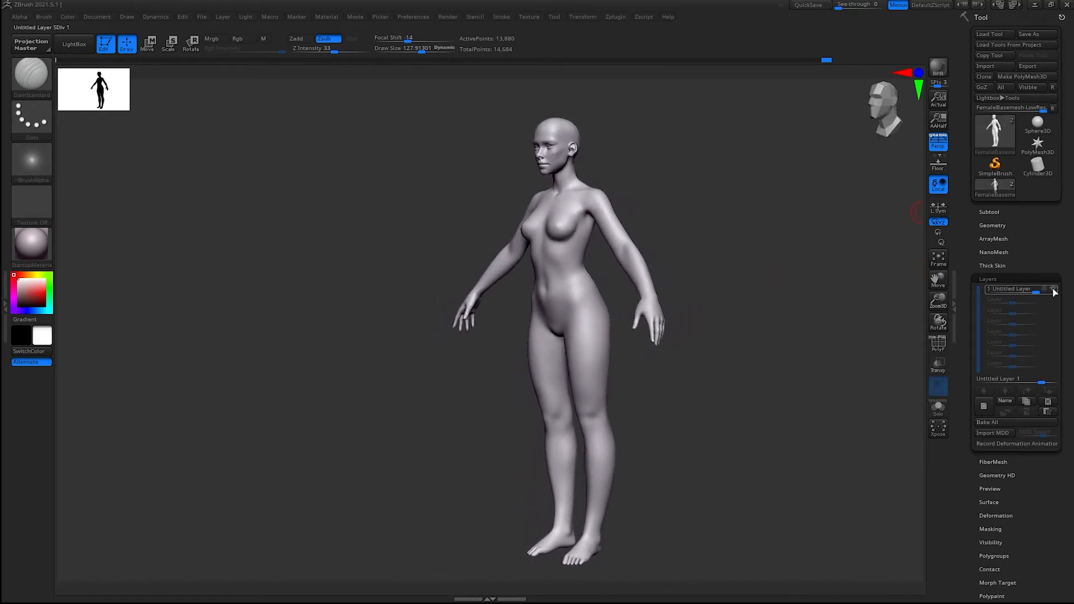
alt+right_drag(799, 269, 815, 277)
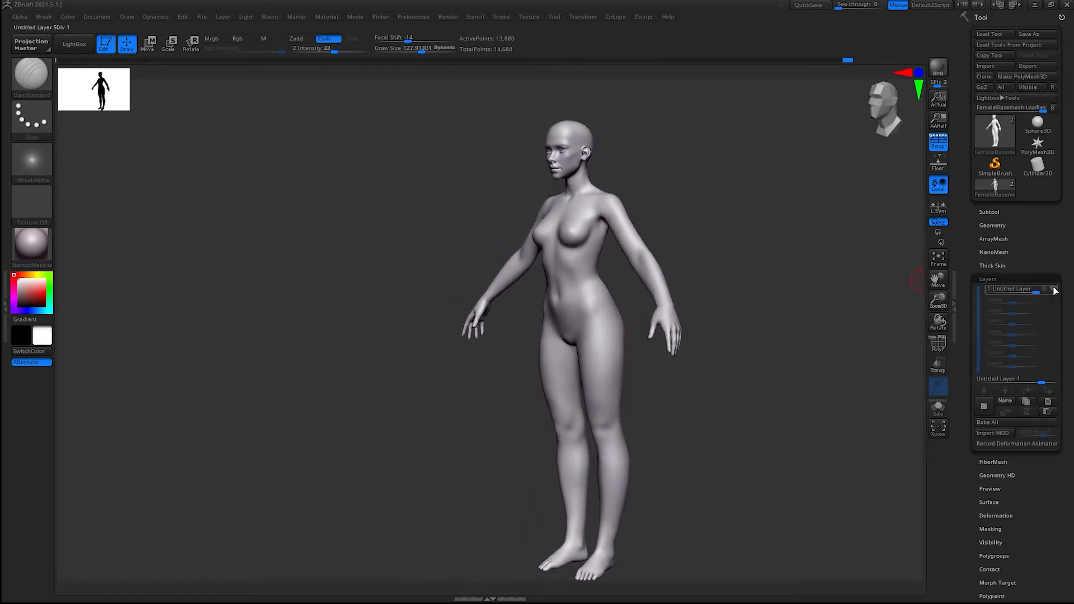
click(1054, 290)
Reshape the toes with the Move brush at a draw size of about 67
alt+right_drag(777, 398, 801, 388)
alt+right_drag(857, 448, 846, 388)
mouse_move(811, 442)
alt+right_down()
mouse_move(792, 322)
mouse_move(763, 472)
mouse_move(873, 448)
alt+right_up()
key(b)
key(m)
key(v)
drag(688, 328, 683, 328)
right_drag(783, 313, 784, 347)
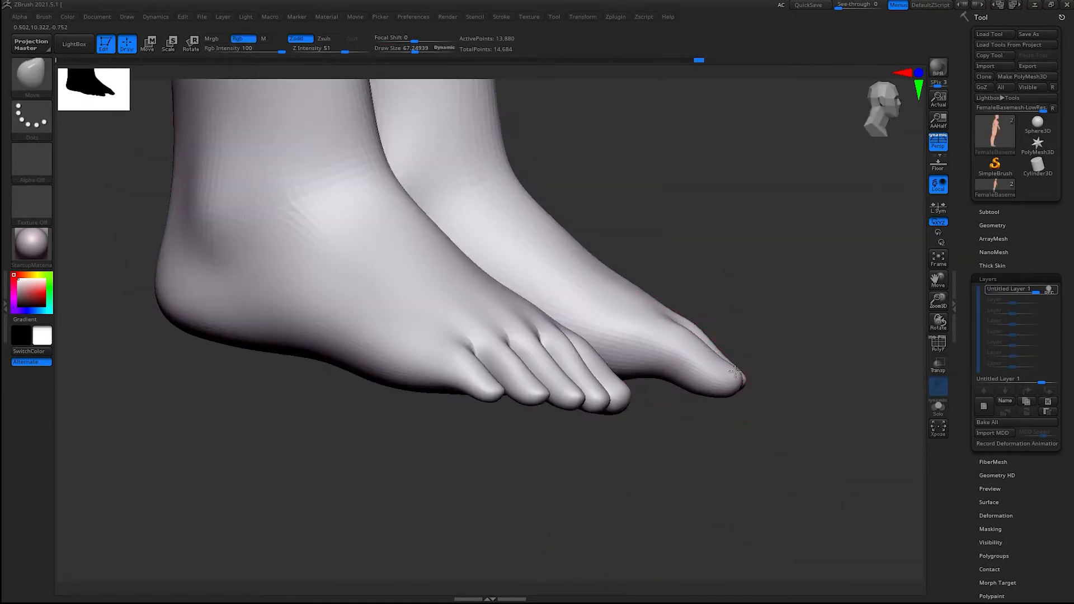
mouse_move(699, 326)
right_down()
mouse_move(669, 297)
mouse_move(650, 328)
right_up()
Carve the separation beside the big toes with the DamStandard brush at Z Intensity 33
key(b)
key(d)
key(s)
drag(654, 330, 651, 328)
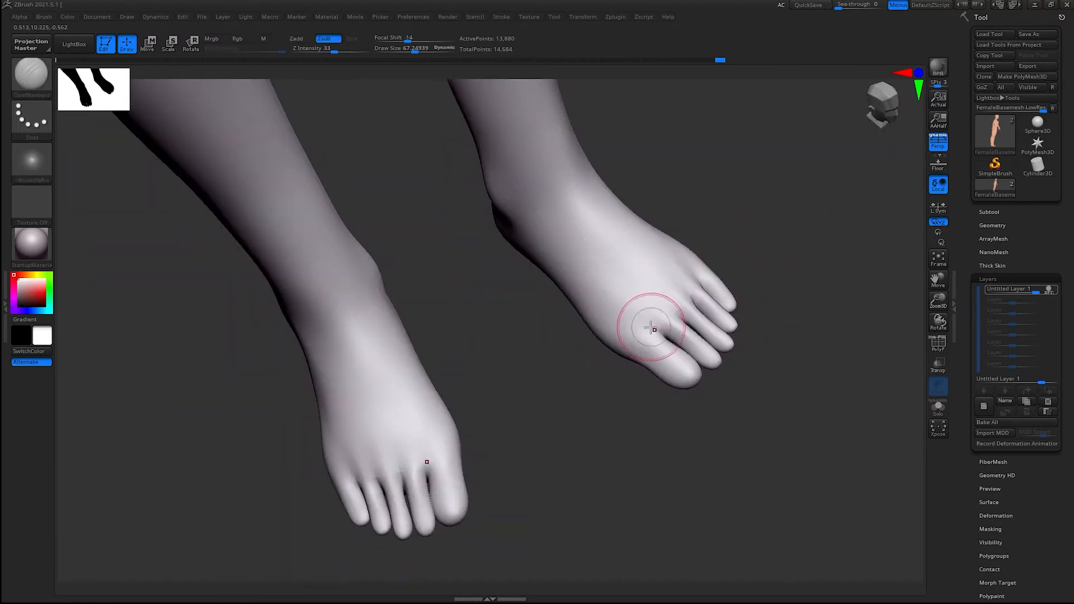
Refine the foot forms by alternating the ClayBuildup, Move and DamStandard brushes
key(b)
key(c)
key(b)
mouse_move(681, 368)
ctrl+right_down()
mouse_move(706, 393)
mouse_move(800, 206)
mouse_move(763, 357)
mouse_move(782, 347)
mouse_move(741, 376)
mouse_move(767, 328)
mouse_move(795, 313)
ctrl+right_up()
key(b)
key(m)
key(v)
key(b)
key(d)
key(s)
key(b)
key(c)
key(b)
mouse_move(795, 313)
ctrl+right_down()
mouse_move(810, 338)
mouse_move(742, 274)
mouse_move(707, 266)
ctrl+right_up()
Carve the creases between pelvis and thighs with the DamStandard brush and smooth them
key(b)
key(d)
key(s)
drag(604, 274, 608, 285)
right_drag(700, 286, 670, 290)
drag(666, 256, 668, 261)
mouse_move(699, 246)
ctrl+right_down()
mouse_move(731, 199)
mouse_move(815, 367)
ctrl+right_up()
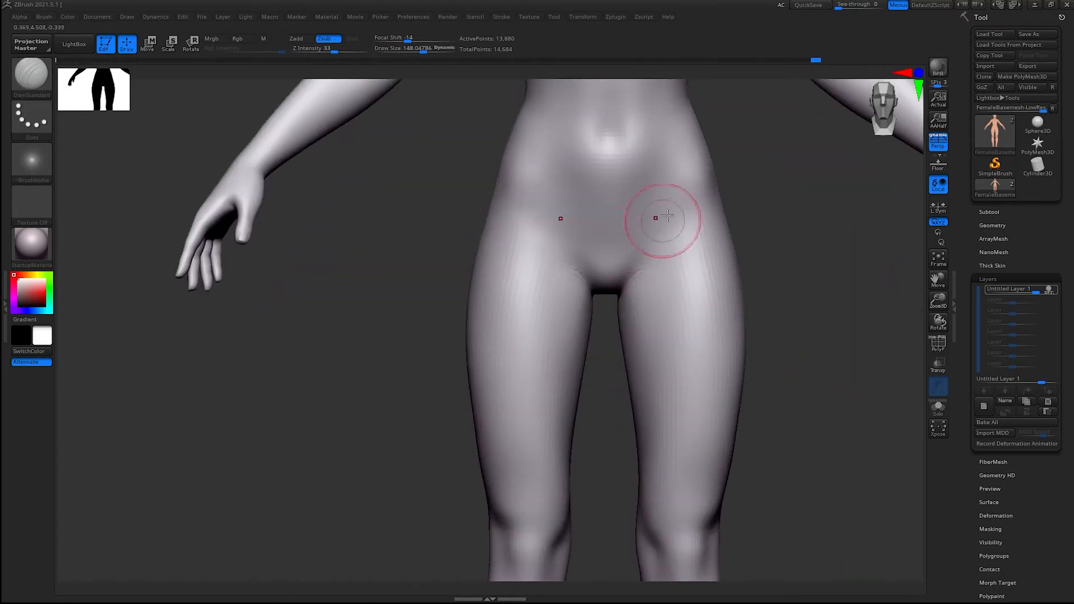
shift+drag(644, 263, 653, 259)
Define the navel area with the DamStandard brush at a draw size of about 148 and smooth the abdomen
alt+right_drag(786, 236, 809, 386)
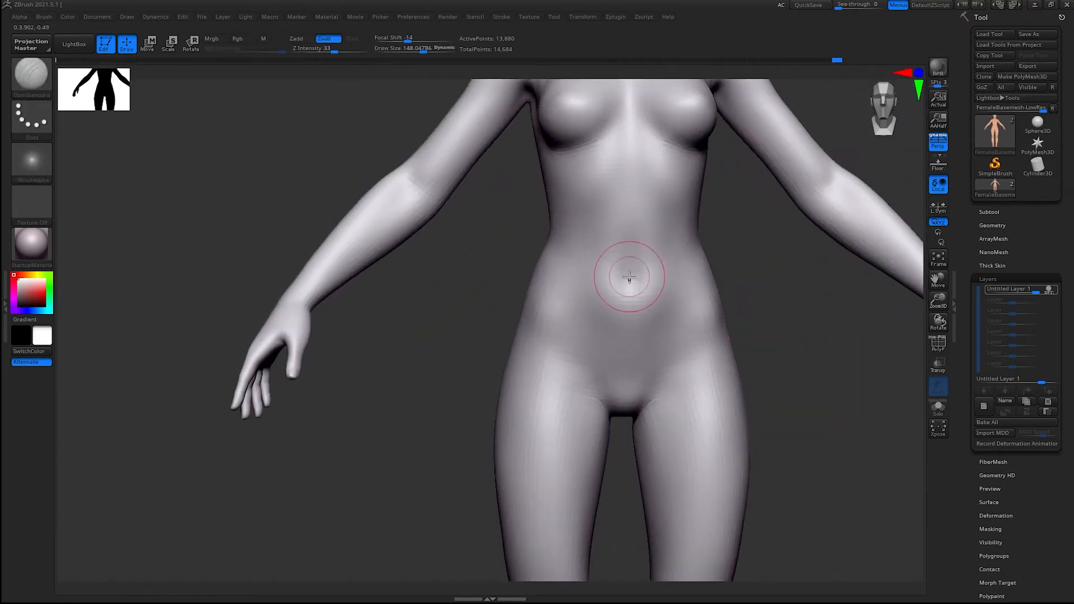
drag(628, 278, 633, 282)
right_drag(632, 282, 648, 293)
mouse_move(744, 244)
shift+right_down()
mouse_move(756, 249)
mouse_move(644, 283)
mouse_move(633, 206)
mouse_move(705, 263)
mouse_move(748, 273)
shift+right_up()
shift+right_drag(585, 310, 823, 286)
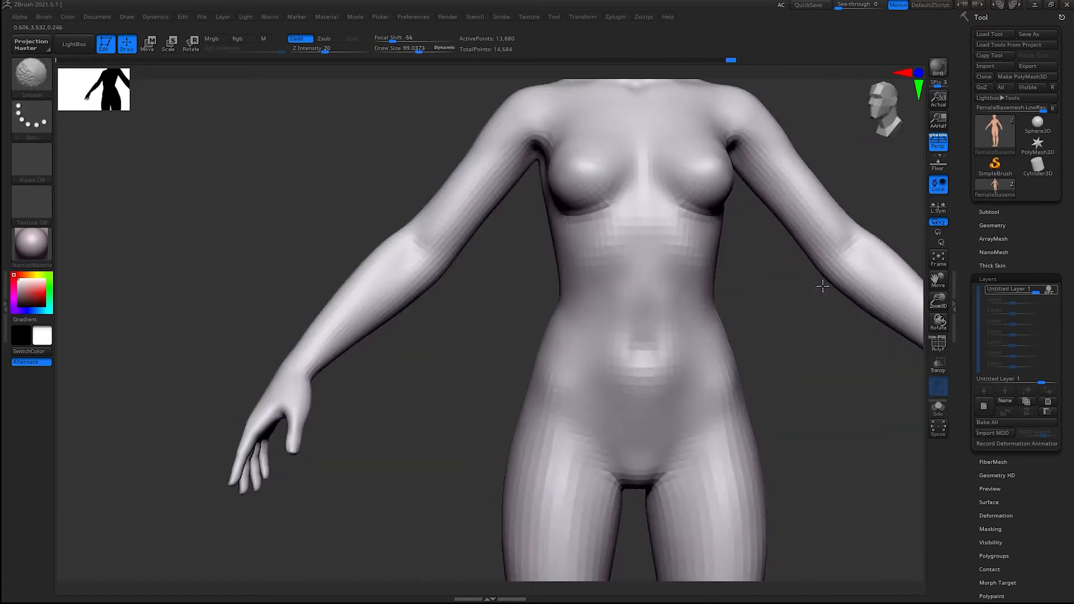
Build up the elbows with the ClayBuildup brush at a draw size of about 75
mouse_move(762, 325)
ctrl+right_down()
mouse_move(792, 211)
mouse_move(762, 280)
mouse_move(758, 206)
mouse_move(789, 189)
mouse_move(607, 241)
ctrl+right_up()
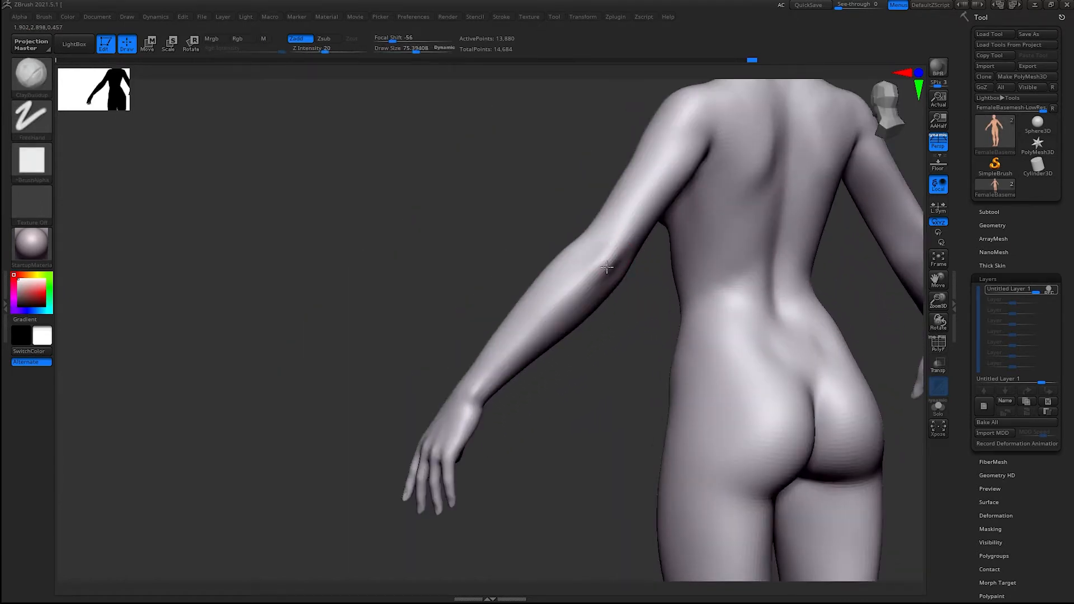
drag(607, 267, 601, 274)
mouse_move(582, 392)
right_down()
mouse_move(601, 395)
mouse_move(576, 420)
mouse_move(694, 476)
right_up()
drag(584, 257, 585, 231)
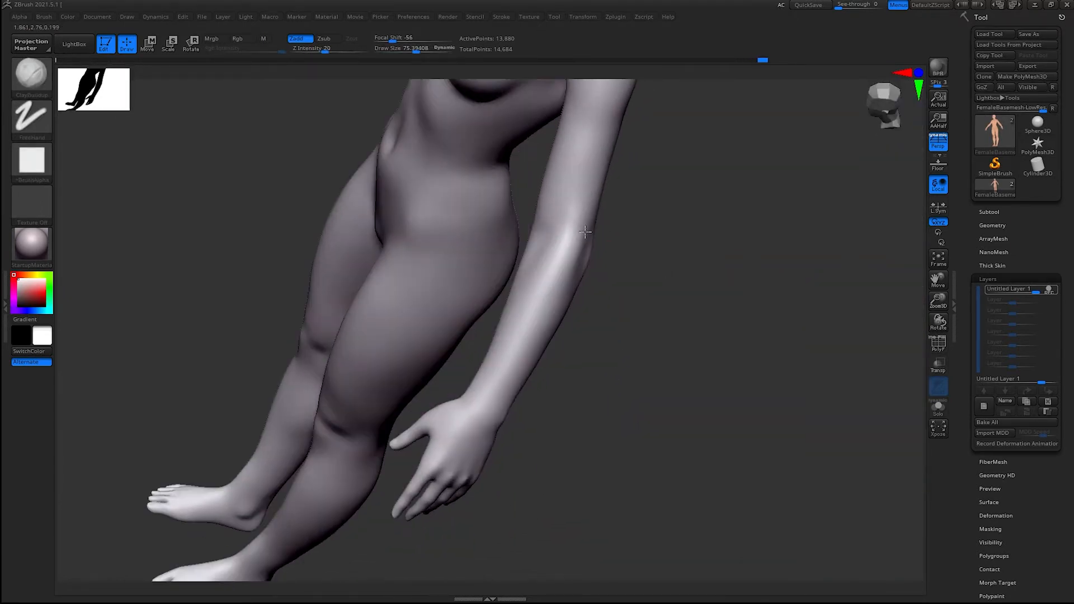
Adjust the wrist and back of the hand with the Move brush at a draw size of about 71
mouse_move(585, 232)
right_down()
mouse_move(834, 233)
mouse_move(699, 313)
right_up()
key(b)
key(m)
key(v)
key(s)
drag(613, 327, 611, 327)
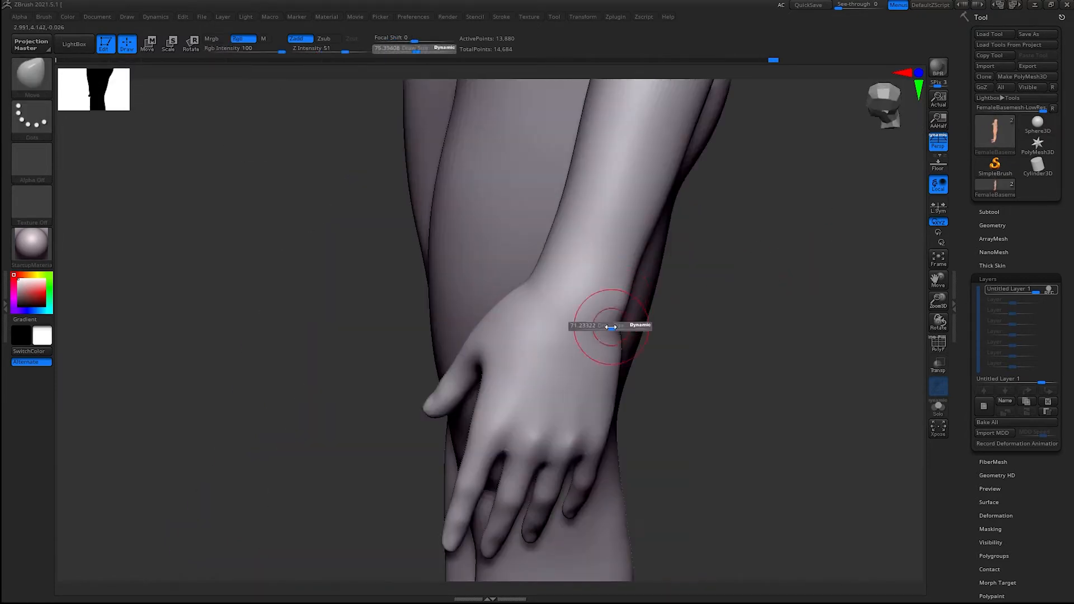
Examine the whole figure and compare it with Untitled Layer 1 hidden and shown
right_drag(785, 316, 841, 267)
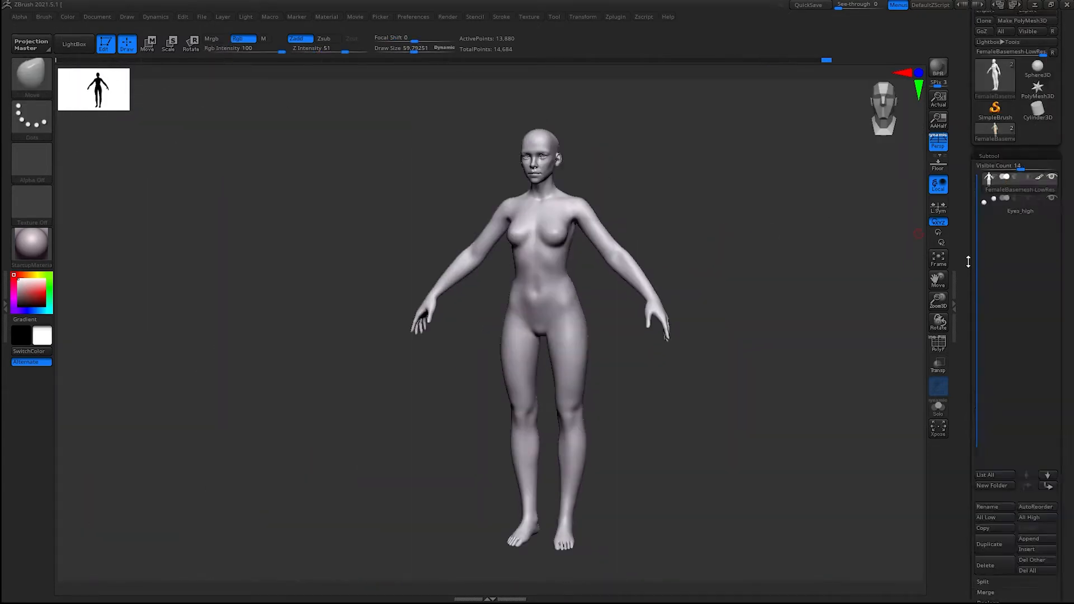
drag(969, 259, 971, 140)
click(988, 283)
drag(973, 284, 974, 403)
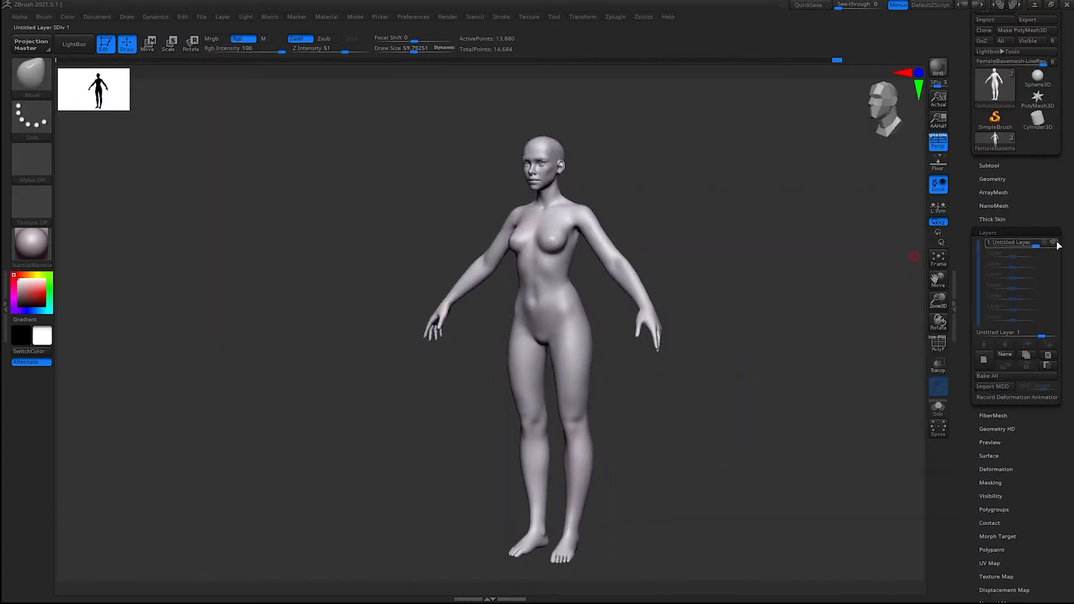
right_drag(915, 256, 770, 224)
click(988, 233)
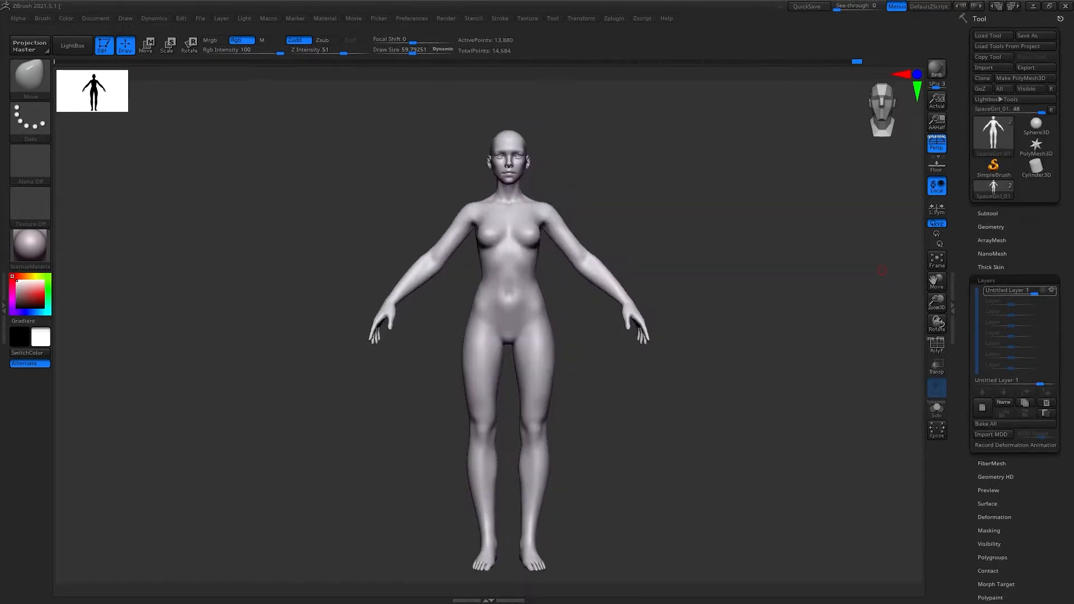
Add a second sculpt layer to the body and refine and smooth the shape of the breasts
ctrl+right_drag(689, 180, 649, 302)
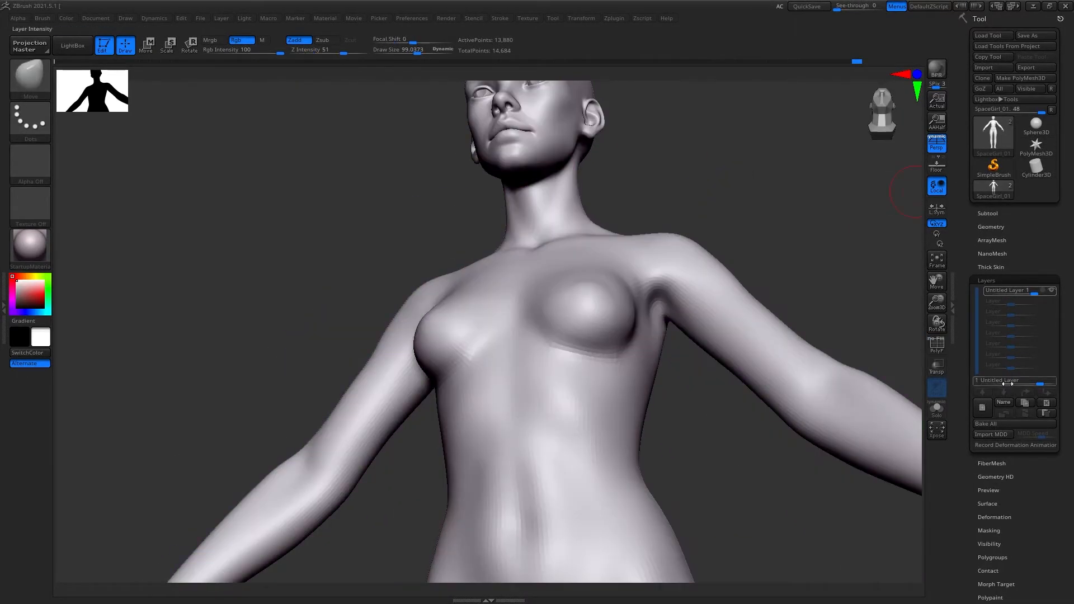
click(982, 409)
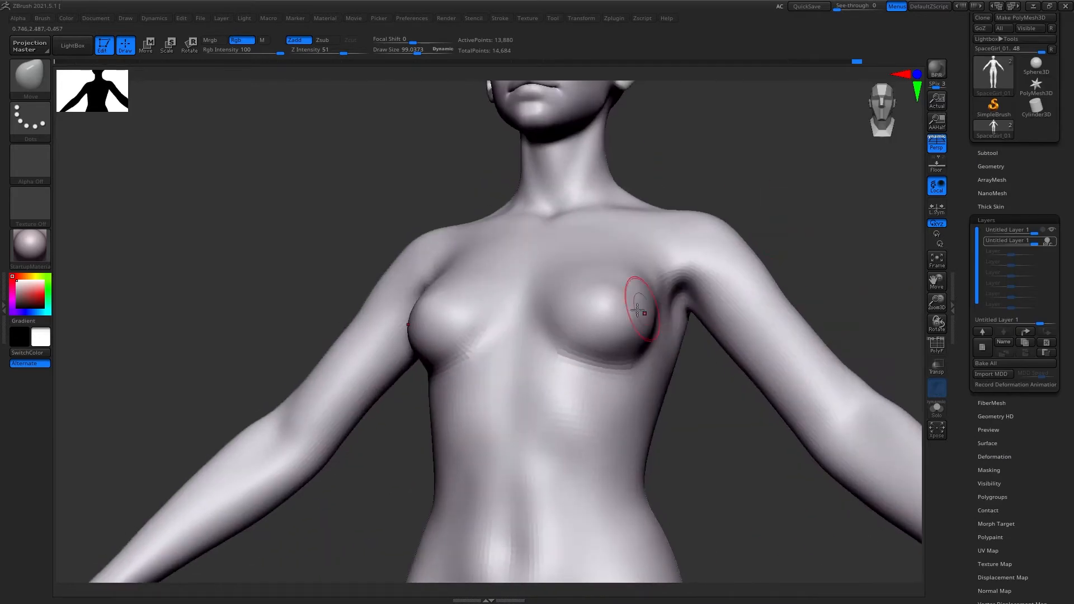
key(s)
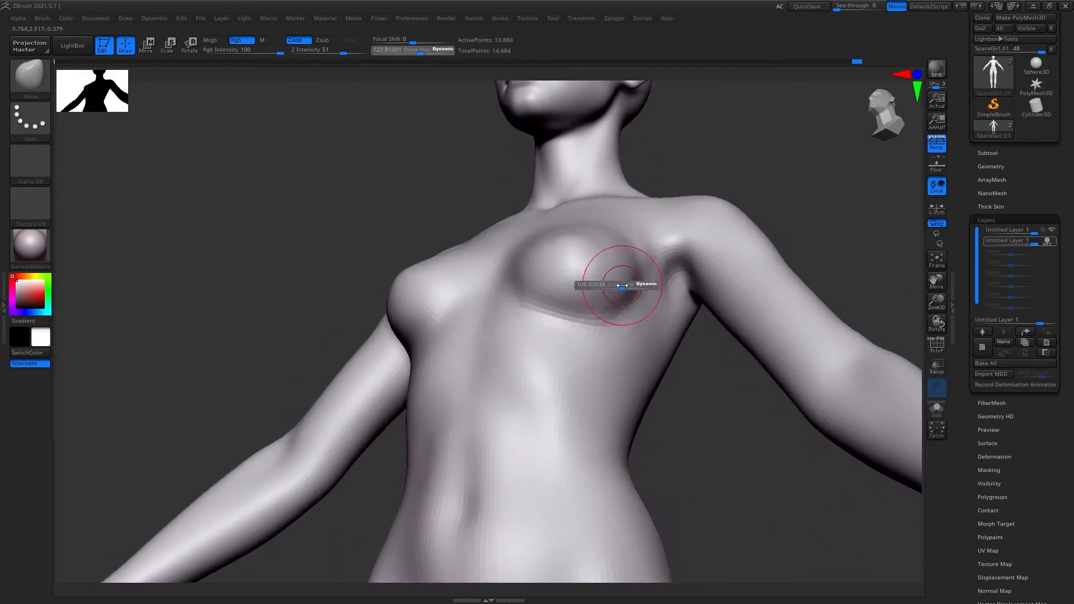
shift+drag(609, 318, 621, 305)
mouse_move(621, 304)
right_down()
mouse_move(720, 153)
mouse_move(559, 242)
mouse_move(575, 250)
right_up()
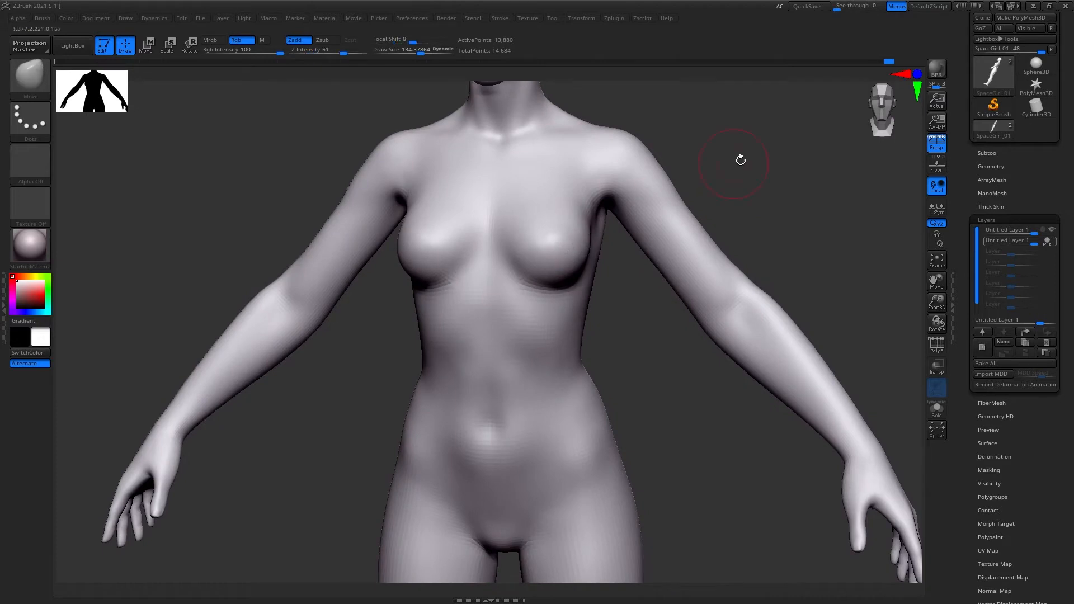
mouse_move(741, 160)
right_down()
mouse_move(811, 163)
mouse_move(613, 302)
mouse_move(775, 185)
right_up()
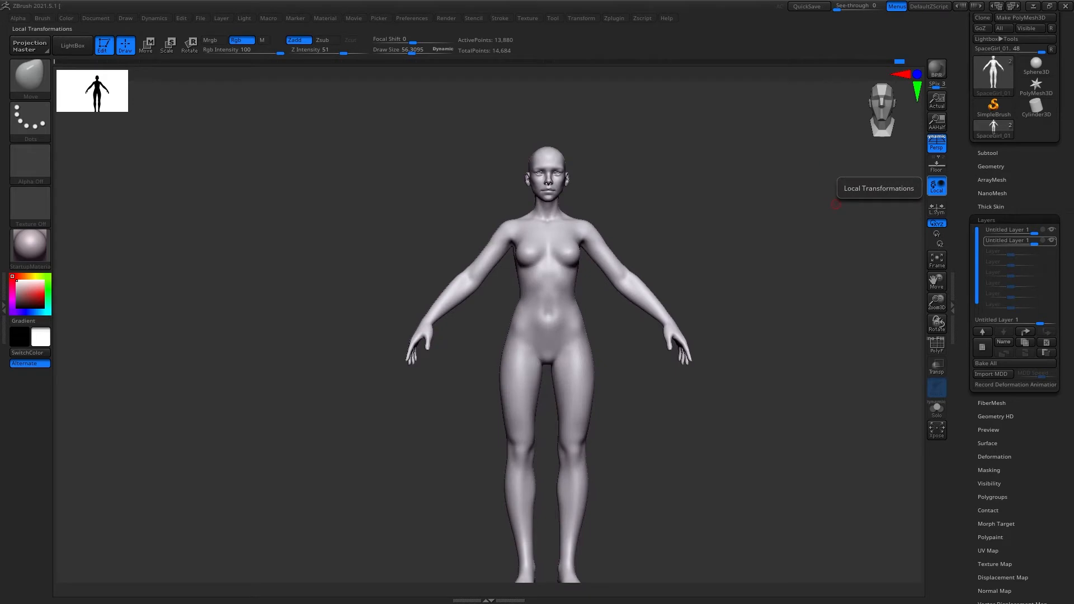
Isolate the body's torso polygons from neck to hips and make them a separate subtool
right_drag(836, 205, 783, 243)
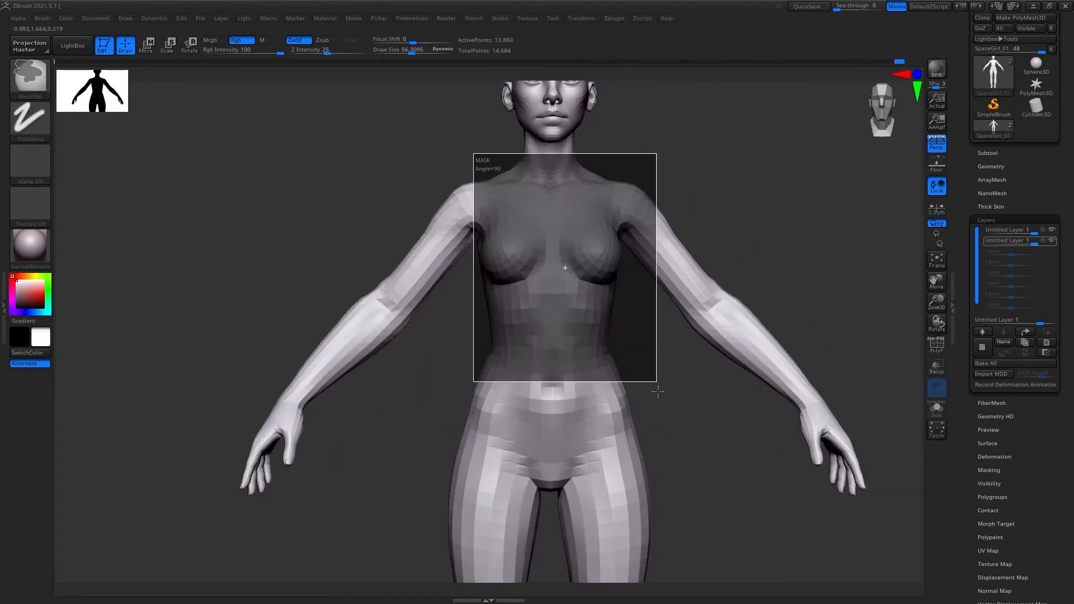
ctrl+drag(658, 391, 658, 433)
mouse_move(746, 210)
right_down()
mouse_move(504, 196)
mouse_move(772, 192)
mouse_move(766, 213)
right_up()
key(shift+f)
ctrl+alt+shift+click(615, 215)
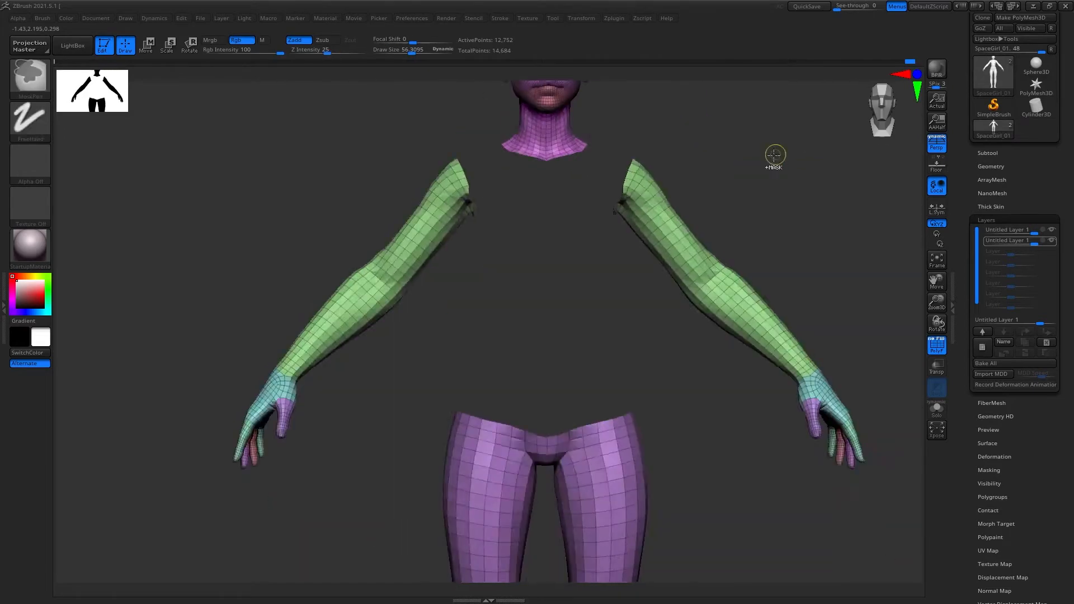
ctrl+click(775, 159)
ctrl+shift+click(774, 158)
ctrl+right_drag(775, 159, 815, 228)
ctrl+click(816, 228)
click(999, 152)
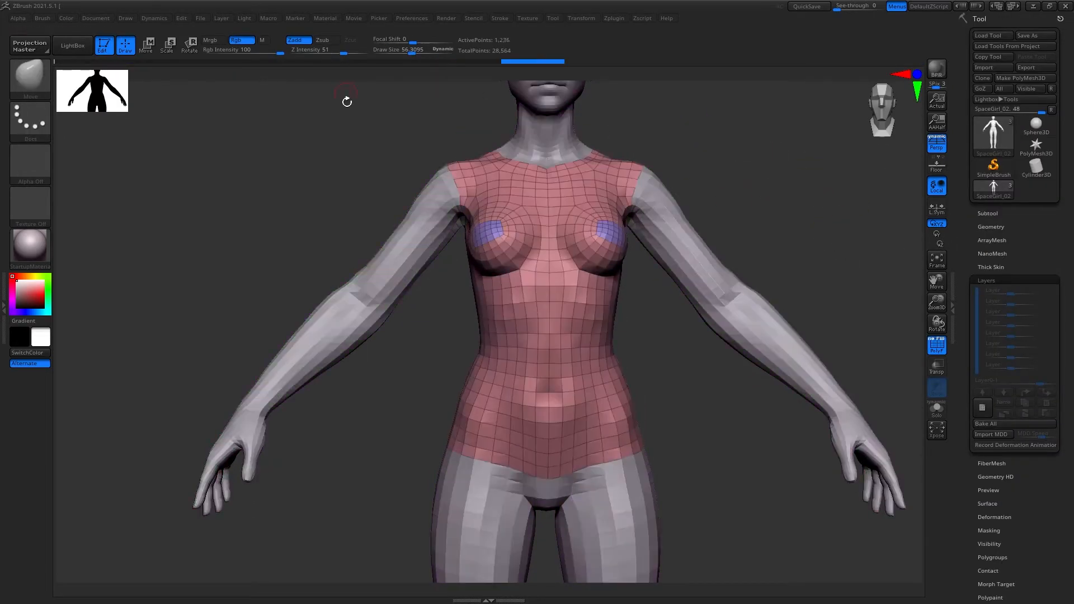
Switch to the custom interface layout and put the whole torso piece into a single polygroup
click(412, 17)
click(453, 76)
mouse_move(734, 198)
ctrl+right_down()
mouse_move(744, 175)
mouse_move(751, 208)
ctrl+right_up()
shift+drag(766, 205, 787, 200)
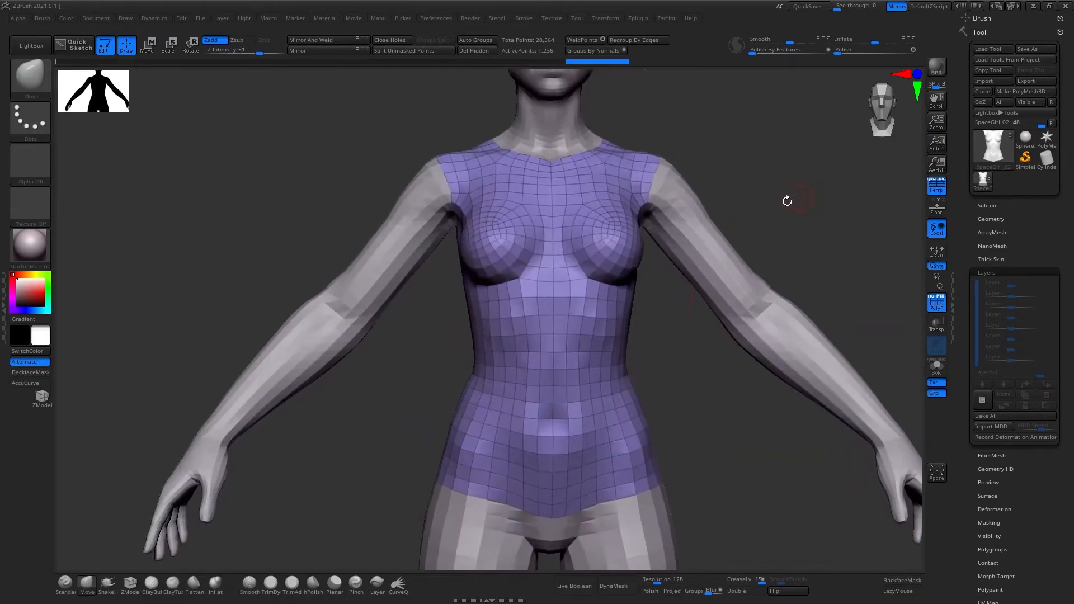
Cut the overhanging shoulder polygons off the torso piece with the SelectLasso brush to form clean armholes
key(ctrl+z)
ctrl+shift+click(30, 77)
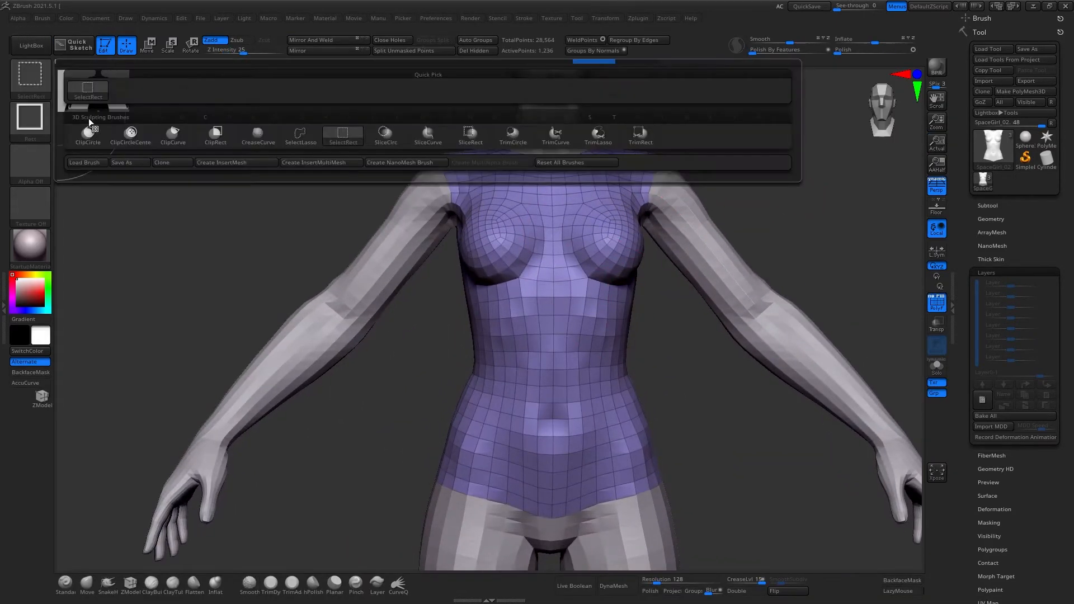
ctrl+shift+click(302, 134)
mouse_move(722, 215)
shift+mouse_down()
mouse_move(502, 331)
mouse_move(485, 322)
shift+mouse_up()
mouse_move(738, 123)
mouse_down()
mouse_move(726, 117)
mouse_move(661, 228)
mouse_up()
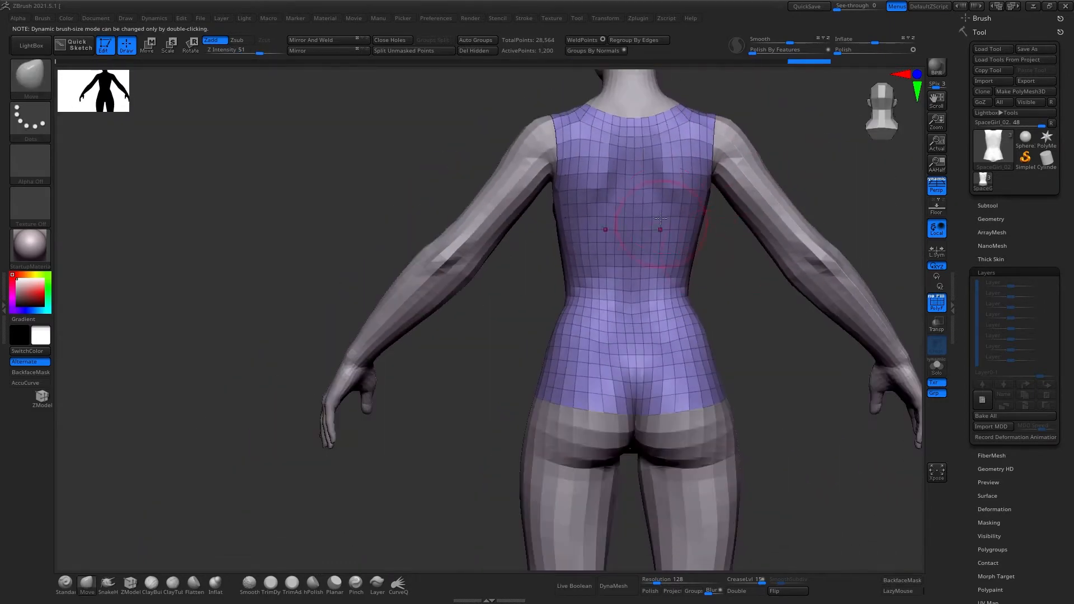
Reshape the torso piece around the armholes with the Move brush and smooth the mesh beside and below the breasts
drag(713, 268, 856, 241)
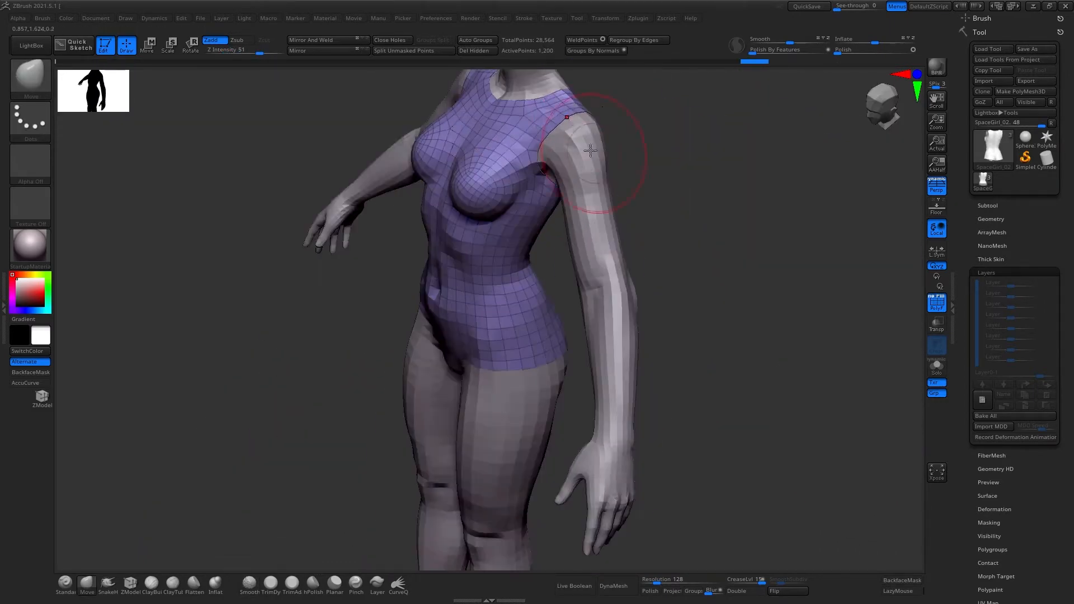
shift+drag(694, 139, 727, 135)
drag(721, 291, 649, 213)
mouse_move(856, 190)
mouse_down()
mouse_move(792, 187)
mouse_move(806, 180)
mouse_move(698, 269)
mouse_move(634, 214)
mouse_up()
key(shift)
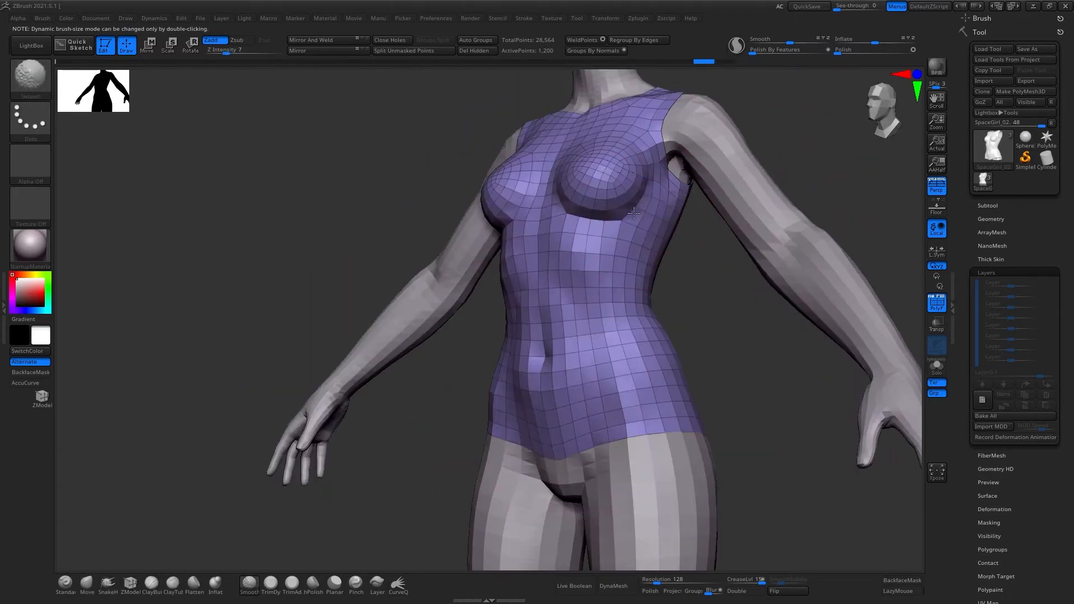
shift+drag(663, 178, 627, 280)
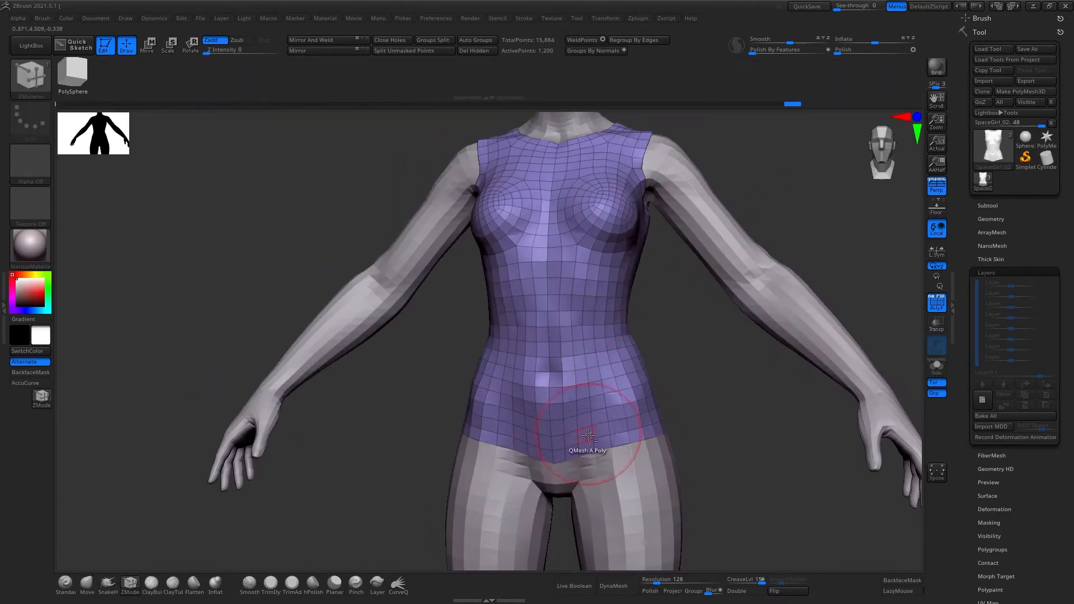
Mark the polygons of a central front panel, from the collar to the lower abdomen, with the ZModeler brush
drag(696, 358, 638, 381)
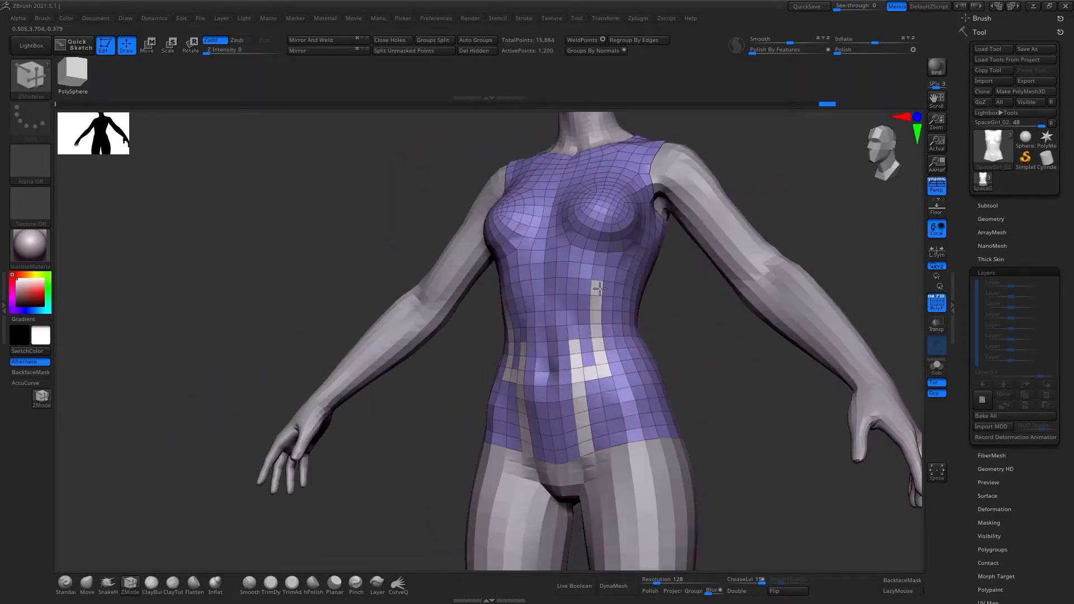
shift+drag(600, 288, 590, 252)
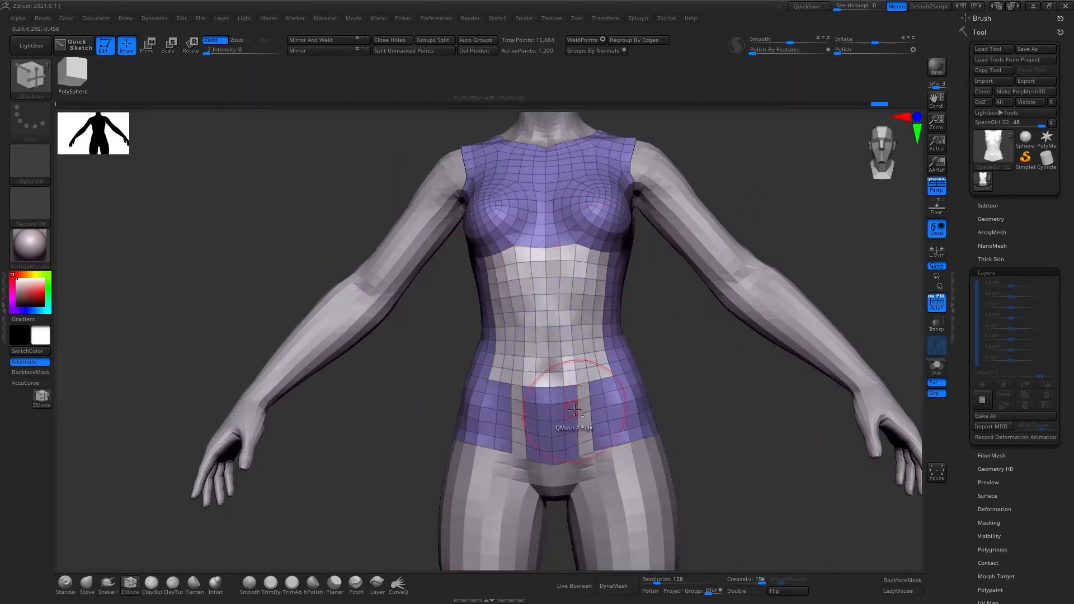
drag(683, 360, 666, 224)
alt+drag(591, 240, 578, 257)
mouse_move(722, 185)
mouse_down()
mouse_move(731, 176)
mouse_move(624, 377)
mouse_move(721, 359)
mouse_up()
drag(573, 333, 570, 323)
Isolate the central front panel and separate it into its own subtool with a single polygroup
ctrl+shift+click(569, 323)
drag(706, 316, 724, 297)
ctrl+shift+click(724, 297)
ctrl+shift+click(621, 285)
ctrl+shift+click(704, 270)
ctrl+shift+click(595, 328)
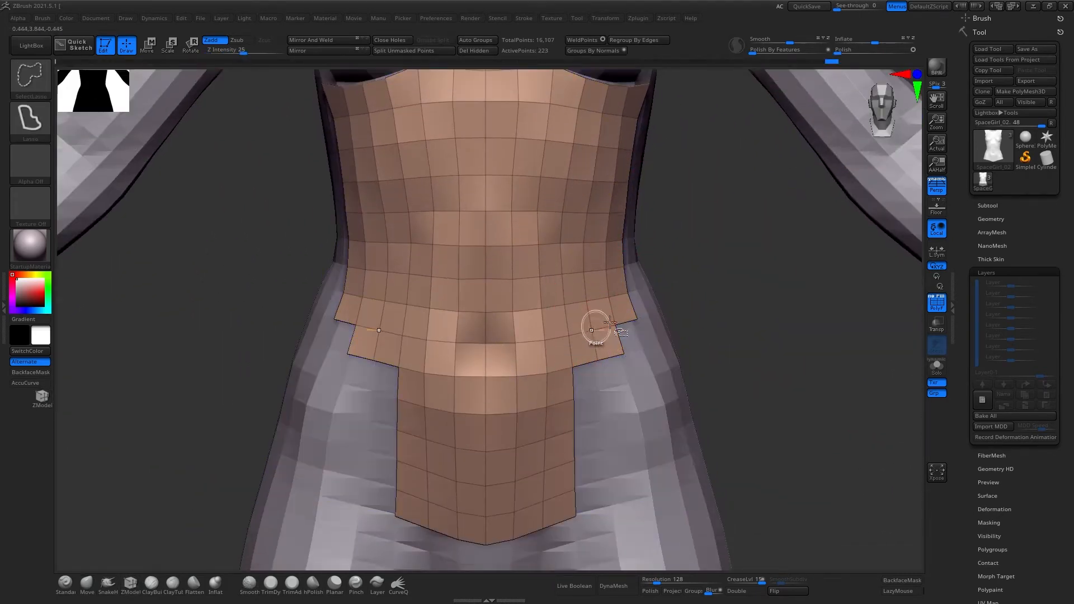
key(ctrl+w)
ctrl+shift+click(707, 249)
ctrl+shift+click(632, 251)
alt+click(614, 294)
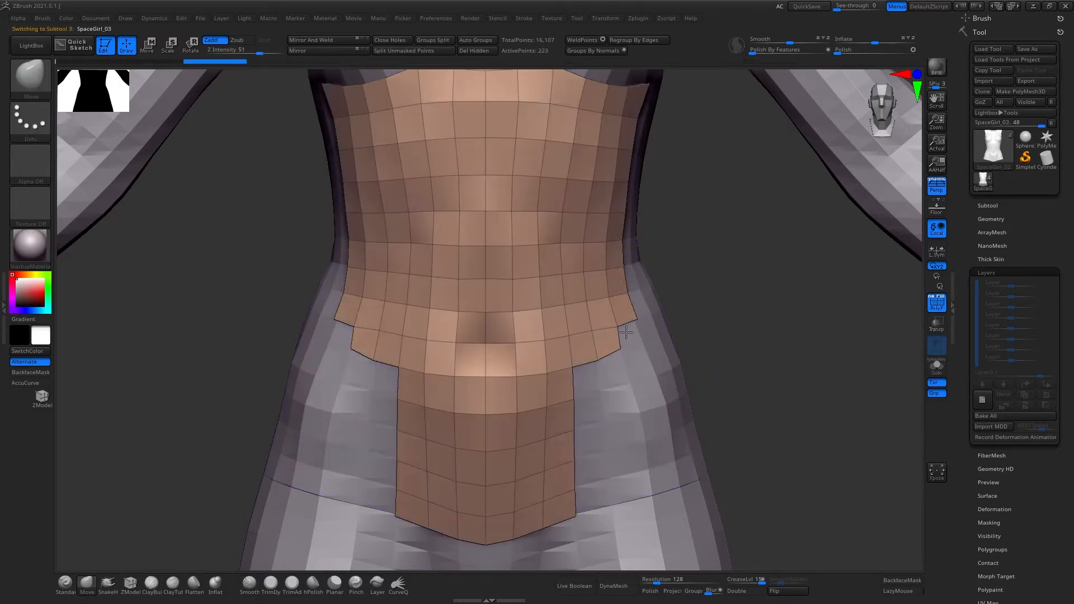
Try to slice off the front panel's stepped hip corners with the SliceCurve brush
drag(700, 305, 731, 288)
ctrl+right_drag(732, 288, 733, 269)
shift+drag(733, 268, 740, 275)
ctrl+shift+click(28, 78)
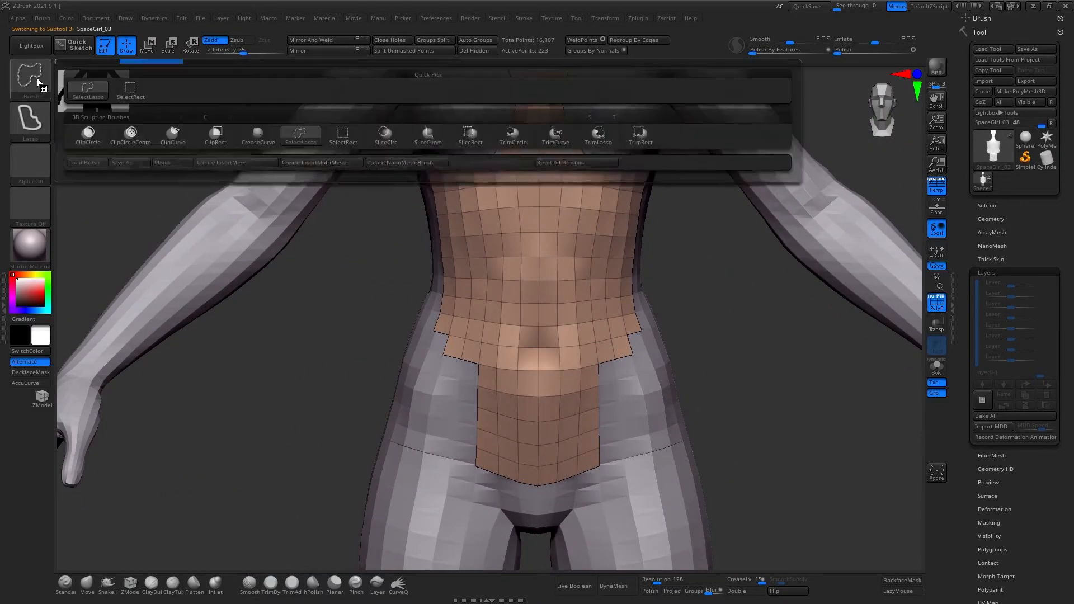
ctrl+shift+click(407, 137)
ctrl+shift+drag(600, 381, 601, 382)
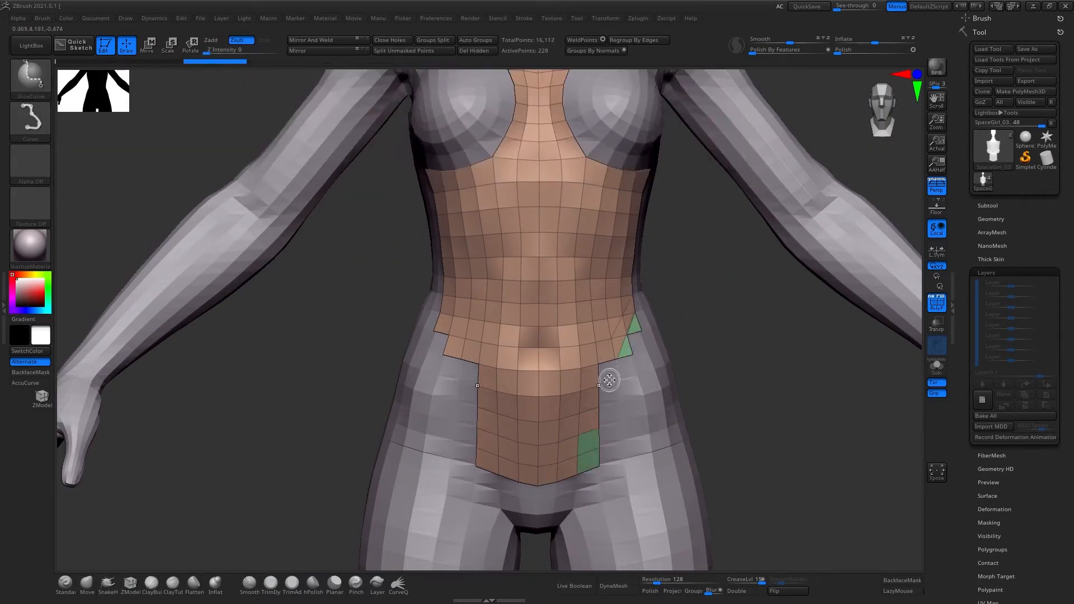
key(ctrl+z)
Bridge two points diagonally across each stepped hip corner of the front panel with the ZModeler brush
ctrl+right_drag(700, 314, 692, 358)
key(b)
key(z)
key(m)
key(space)
click(512, 384)
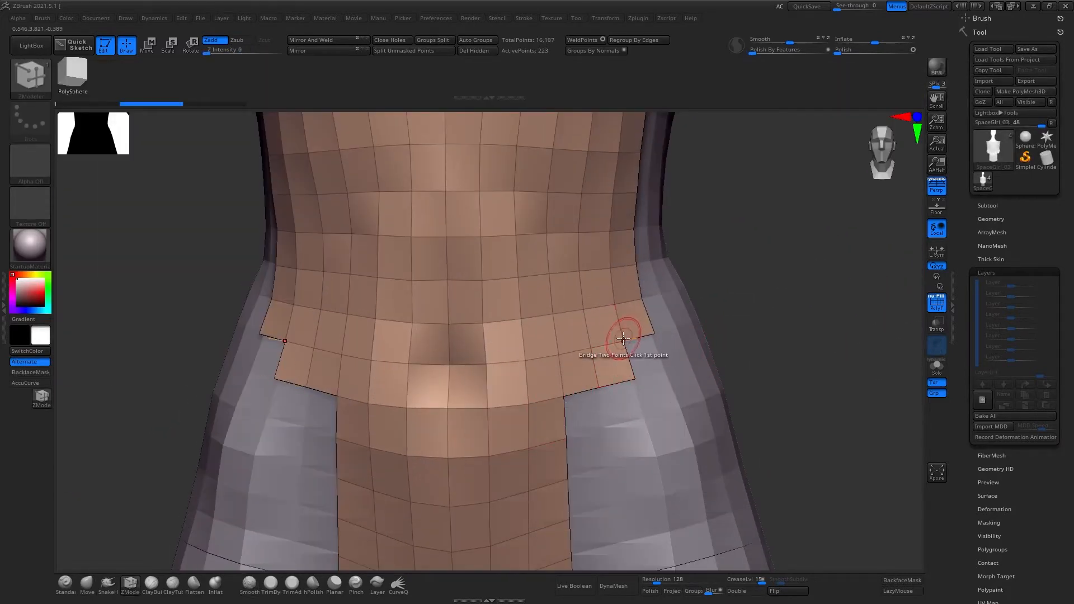
click(622, 342)
Delete the triangular polygons outside the diagonal edges at the front panel's hip corners
alt+drag(618, 367, 636, 325)
key(space)
click(503, 265)
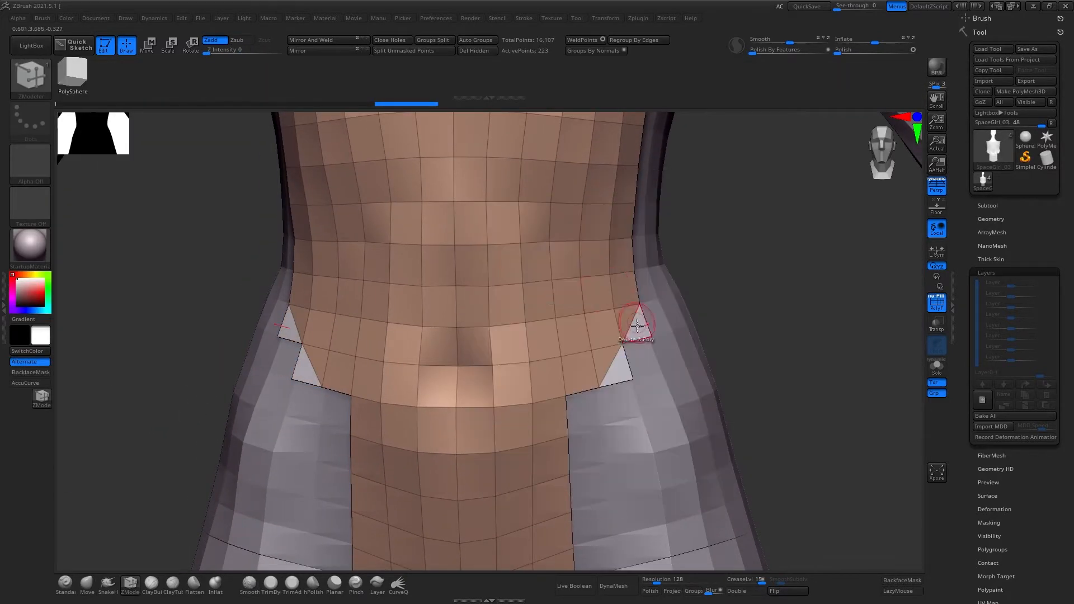
click(636, 324)
ctrl+right_drag(675, 341, 707, 310)
Adjust the front panel's hip outline with the Move brush and turn on dynamic subdivision for the panel
key(b)
key(m)
key(v)
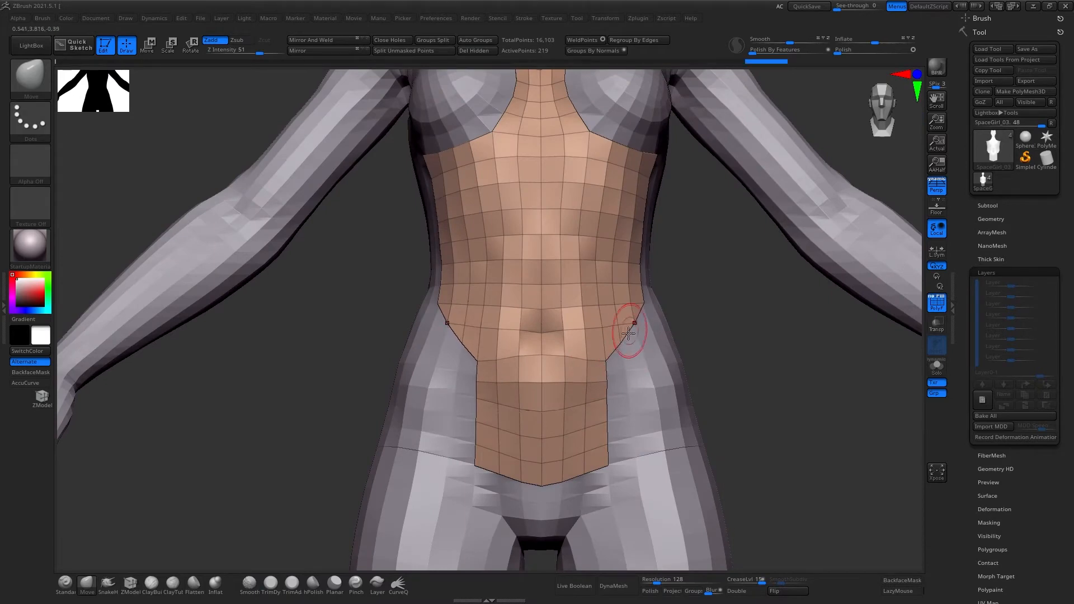
key(shift+f)
right_drag(811, 279, 744, 280)
ctrl+right_drag(744, 279, 863, 297)
key(d)
key(shift+f)
Crease the border edges of the front panel
right_click(778, 281)
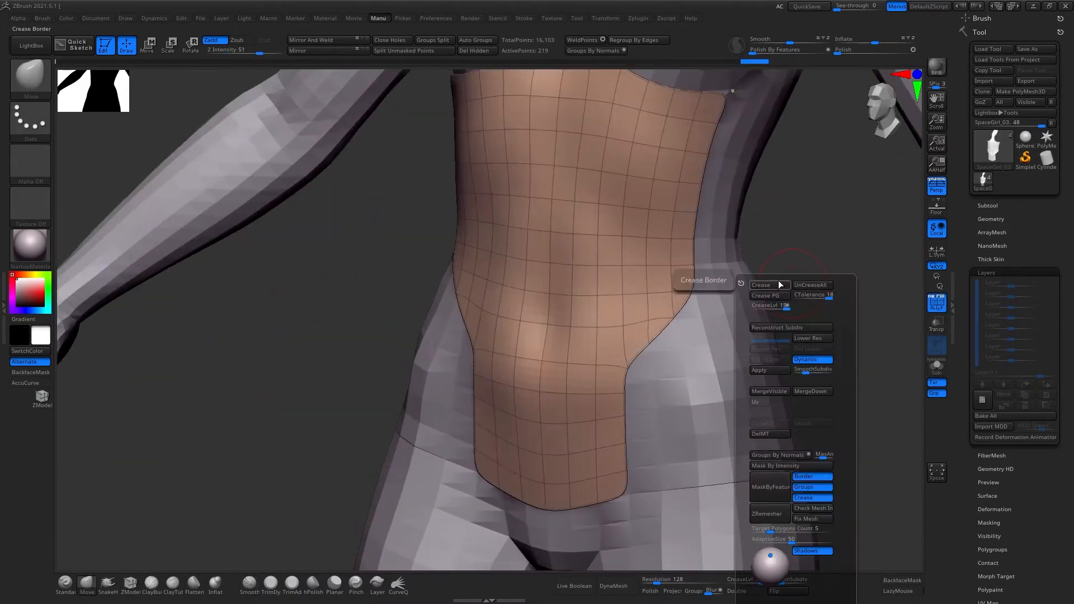
shift+right_drag(778, 280, 715, 285)
key(shift+f)
ctrl+right_drag(706, 237, 663, 187)
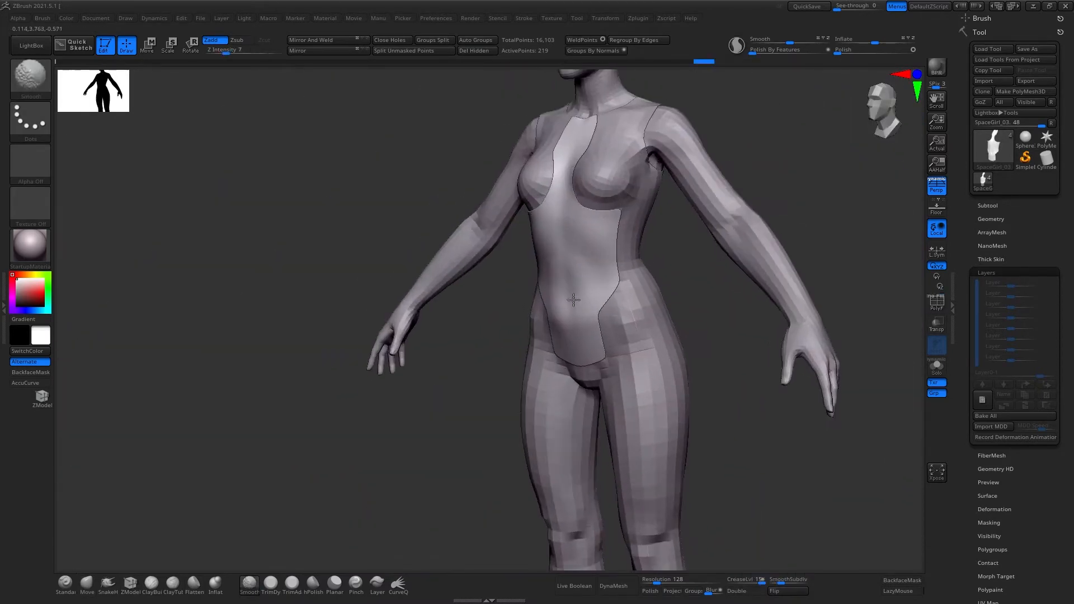
ctrl+right_drag(789, 173, 791, 232)
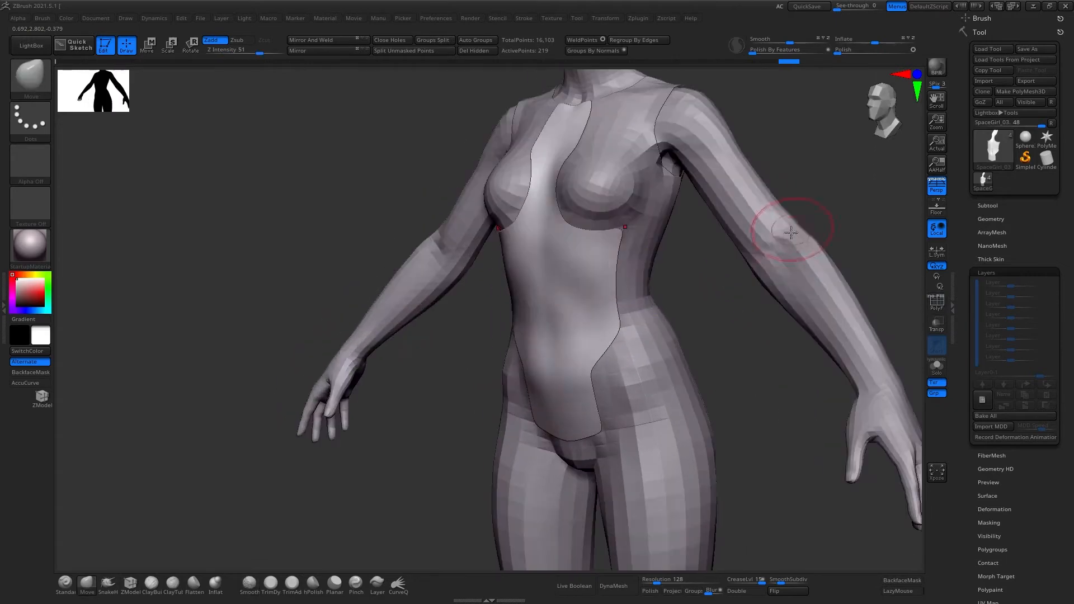
Show the torso piece and the body mesh at a smoother subdivision and make the torso piece active again
alt+click(637, 255)
key(d)
right_drag(686, 320, 704, 326)
mouse_move(707, 367)
right_down()
mouse_move(662, 338)
mouse_move(716, 380)
mouse_move(790, 288)
mouse_move(650, 354)
mouse_move(835, 345)
mouse_move(815, 233)
mouse_move(725, 291)
right_up()
alt+click(695, 311)
key(shift+f)
right_drag(772, 232, 865, 263)
key(shift+f)
alt+click(616, 277)
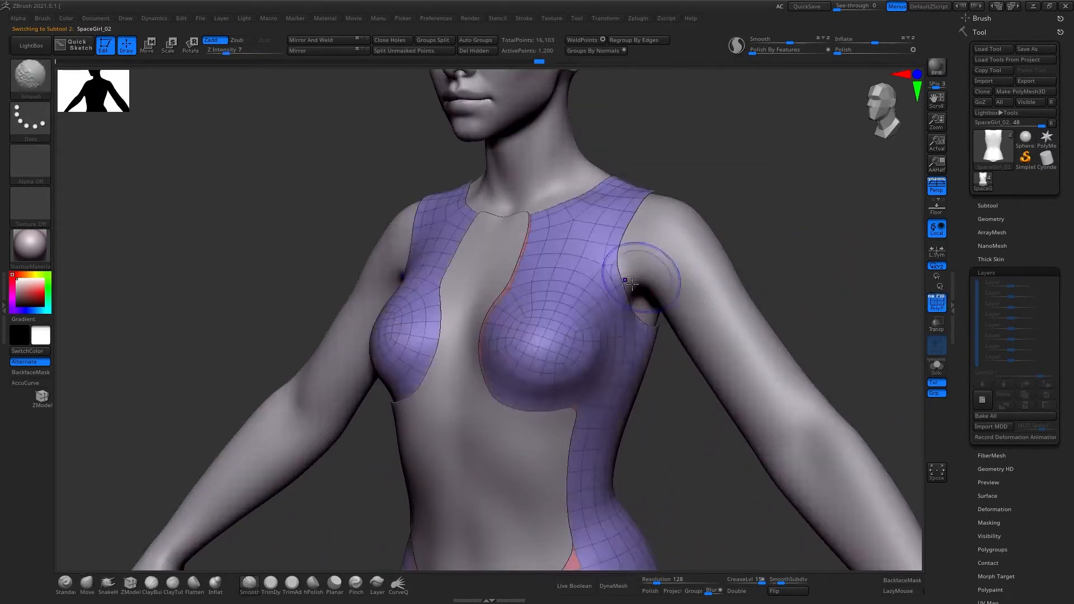
Mark the polygons along the torso piece's armholes and shoulders and assign them a new polygroup with the ZModeler brush
key(b)
key(z)
key(m)
key(shift+d)
key(shift+f)
right_drag(765, 221, 755, 189)
alt+click(654, 202)
key(space)
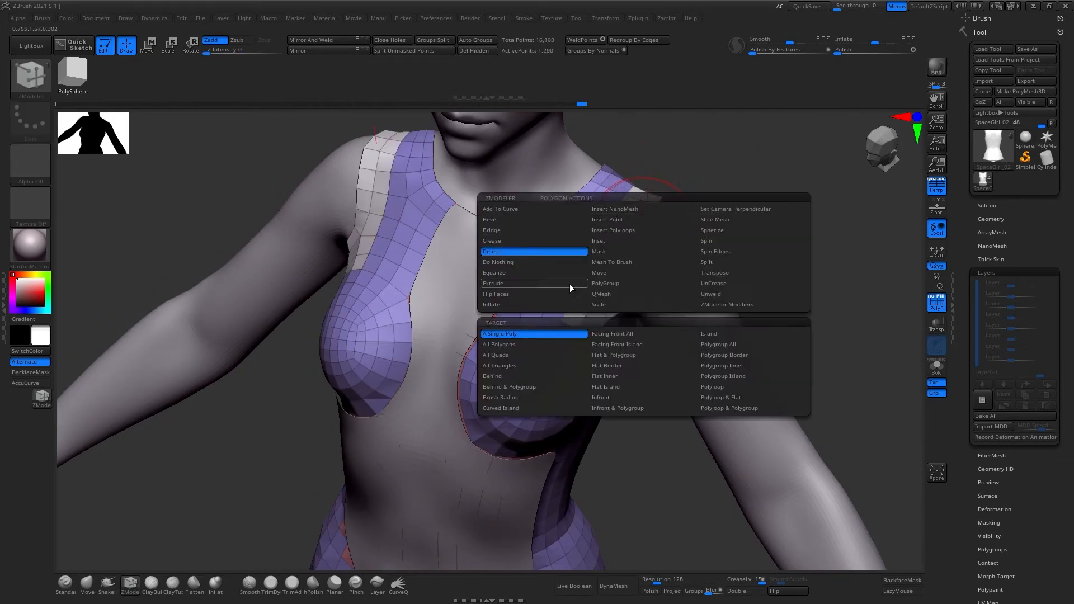
click(605, 283)
click(643, 202)
Isolate the armhole strips and separate them into their own subtool
mouse_move(672, 171)
right_down()
mouse_move(722, 160)
mouse_move(812, 179)
mouse_move(798, 184)
mouse_move(806, 146)
mouse_move(801, 161)
mouse_move(783, 157)
right_up()
ctrl+shift+click(632, 245)
click(414, 51)
Reshape the edges of the shoulder strips along the upper chest with the Move brush
key(s)
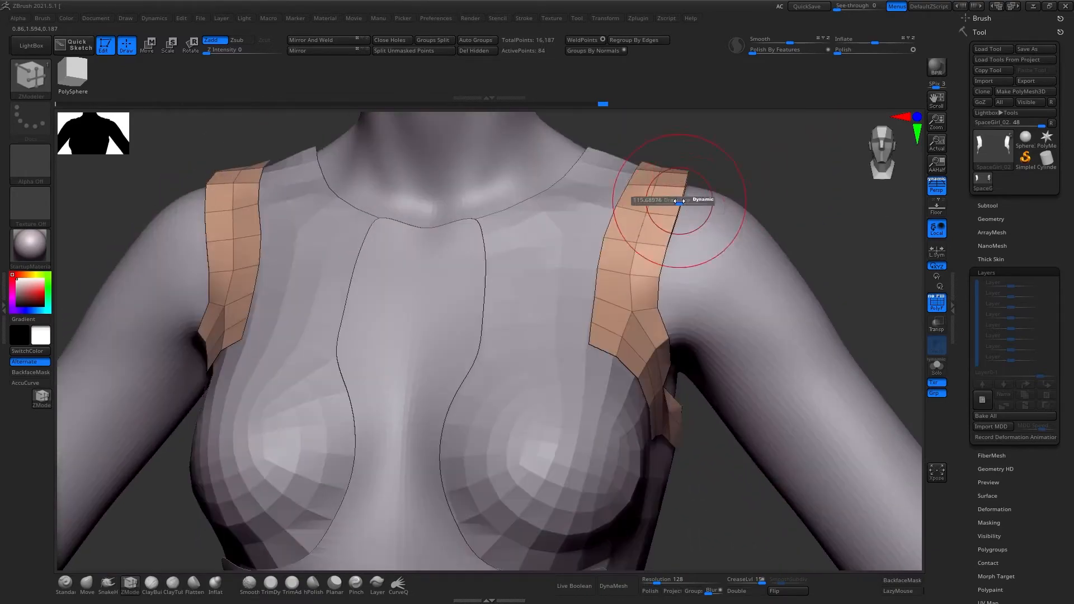
drag(679, 201, 665, 201)
right_drag(705, 190, 685, 179)
key(b)
key(m)
key(v)
mouse_move(759, 152)
right_down()
mouse_move(777, 144)
mouse_move(733, 154)
right_up()
drag(621, 283, 626, 280)
shift+right_drag(627, 280, 682, 247)
drag(628, 230, 636, 219)
right_drag(686, 187, 645, 177)
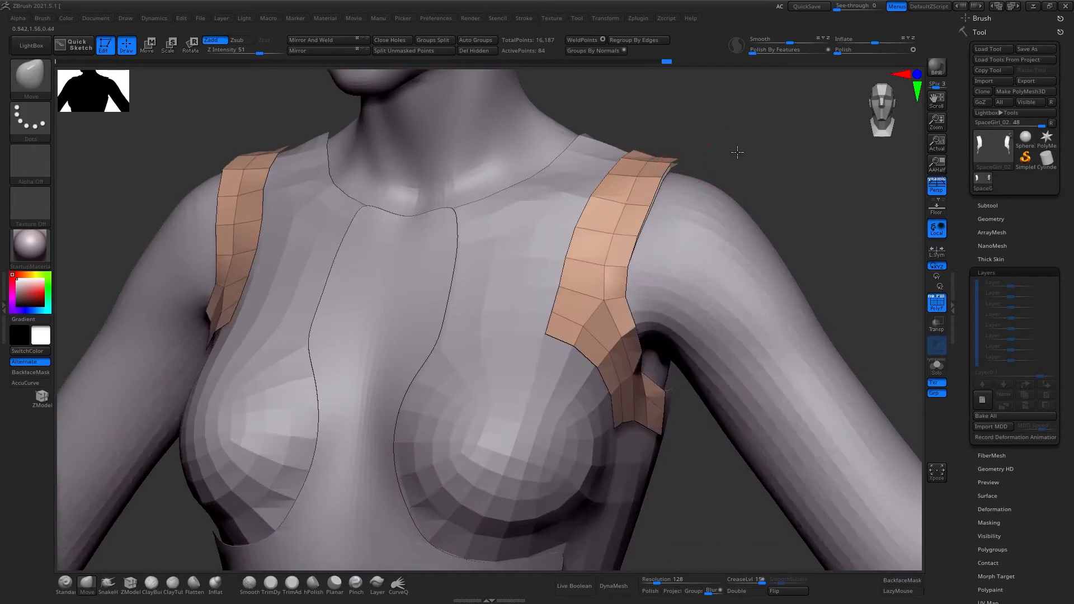
Pull the armpit and outer edges of the shoulder strips in against the body with the Move brush
right_drag(737, 152, 680, 160)
drag(642, 384, 629, 363)
right_drag(753, 187, 828, 180)
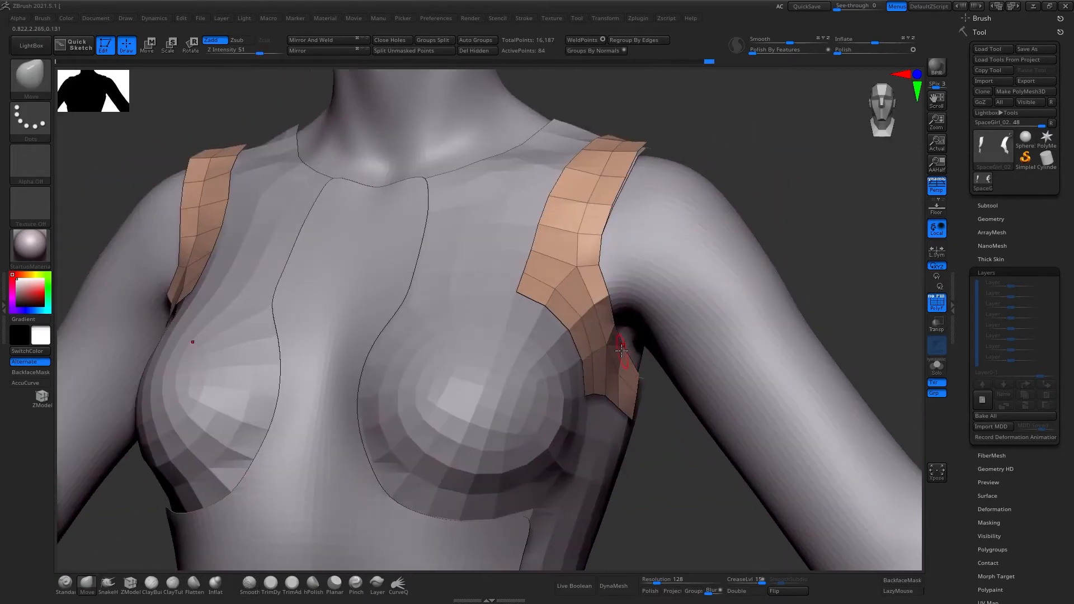
drag(609, 305, 591, 288)
mouse_move(593, 224)
right_down()
mouse_move(593, 264)
mouse_move(606, 214)
right_up()
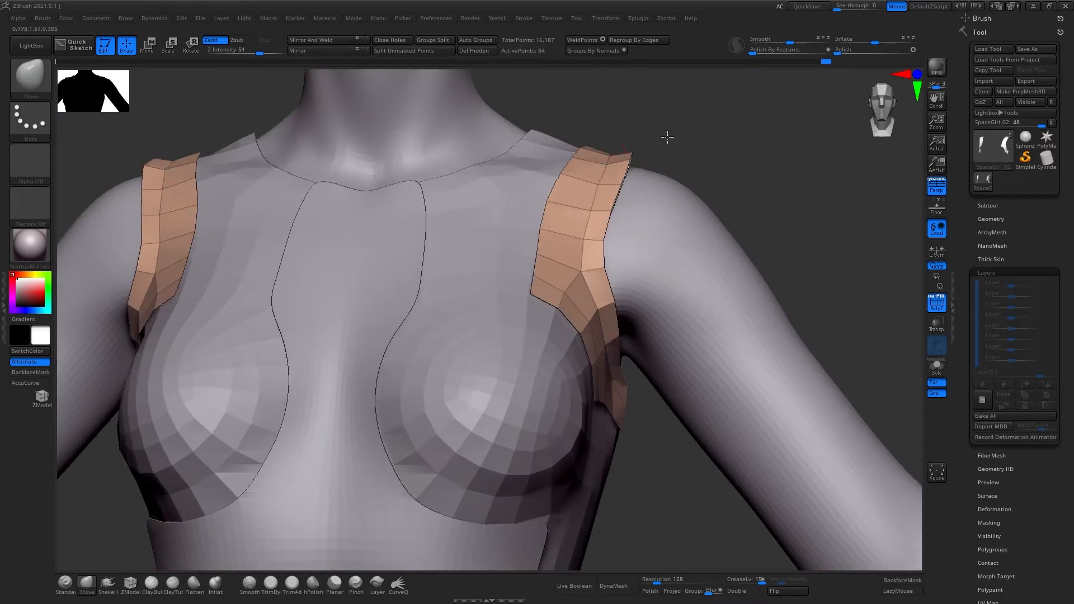
right_drag(668, 137, 738, 149)
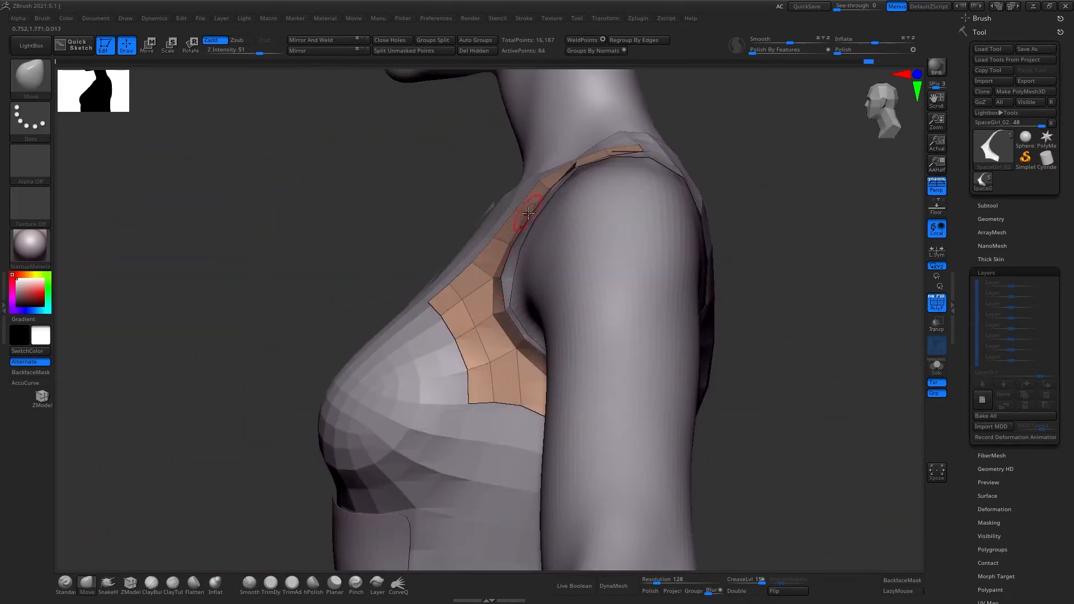
right_drag(576, 161, 719, 129)
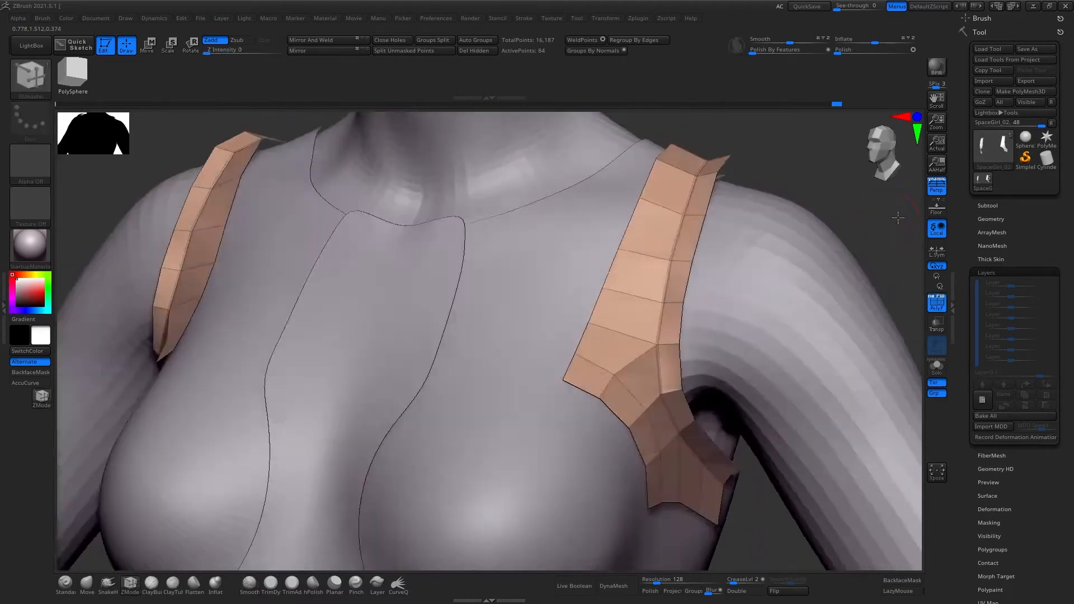
Adjust the upper ends of the strips over the shoulders and preview the strips smoothed
key(s)
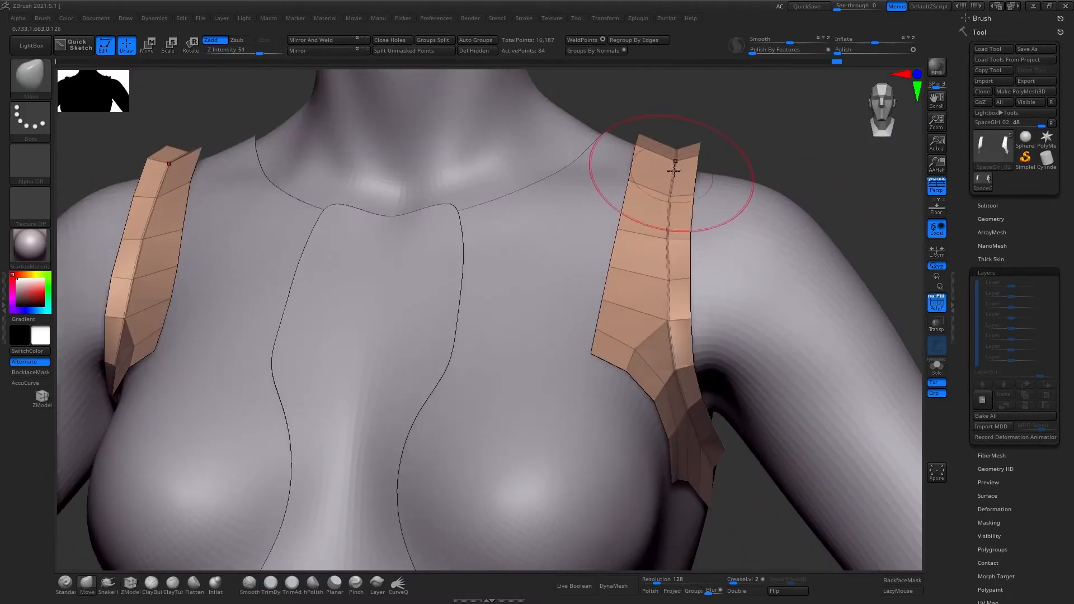
drag(784, 168, 773, 295)
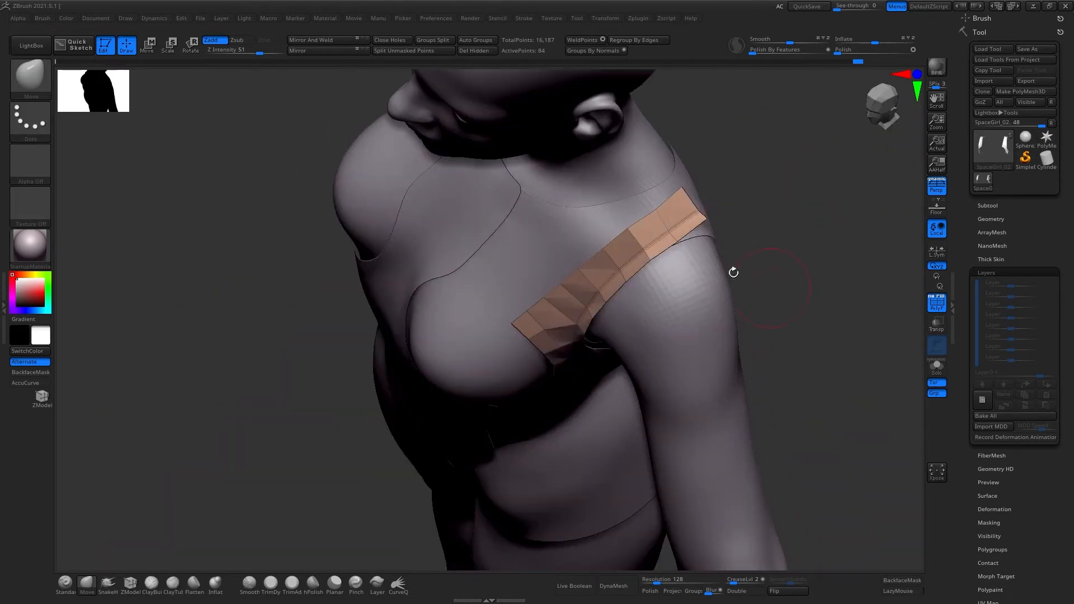
click(31, 75)
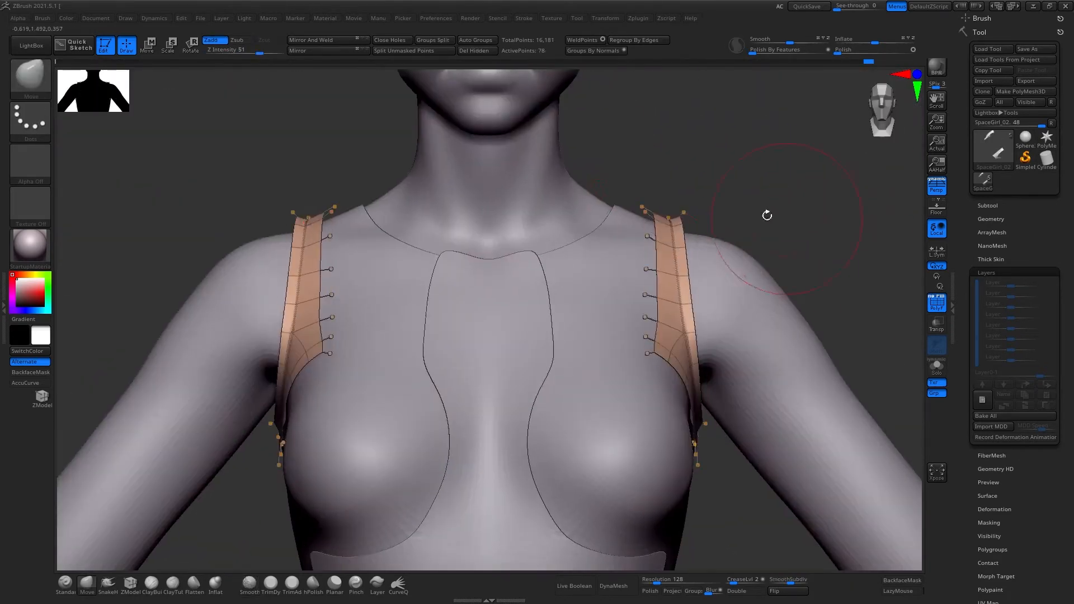
drag(764, 213, 710, 231)
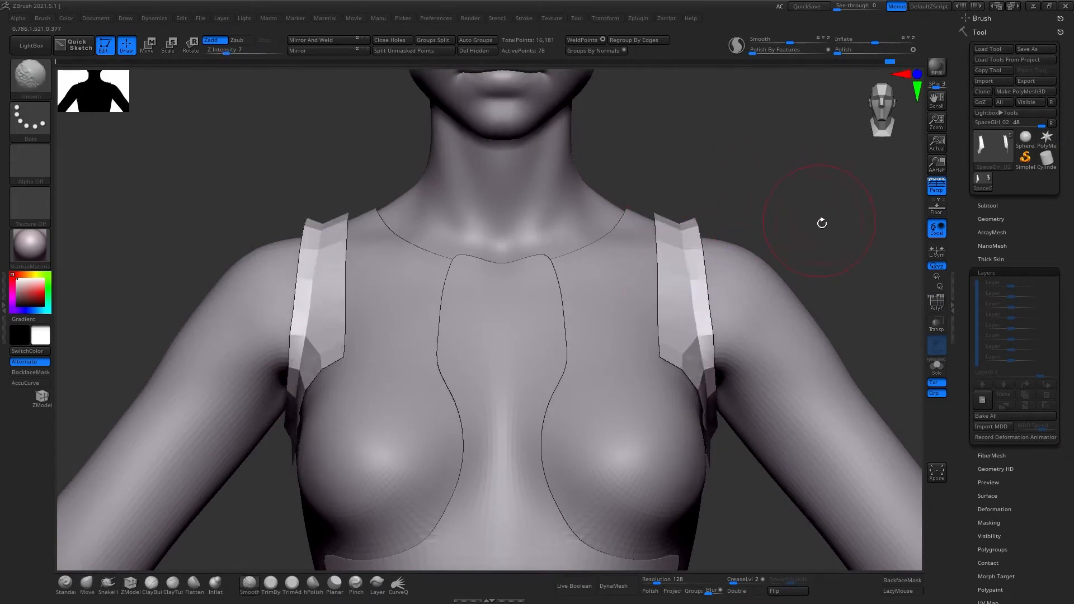
alt+drag(822, 223, 767, 149)
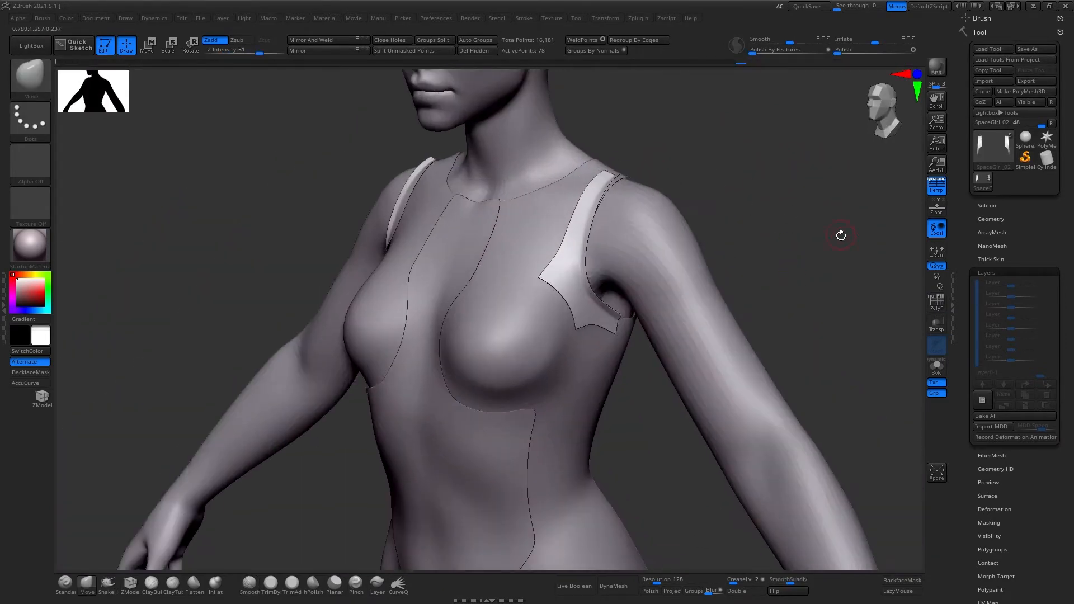
Insert a sphere from the IMM Primitives brush on the front panel between the breasts and split it into its own subtool
key(b)
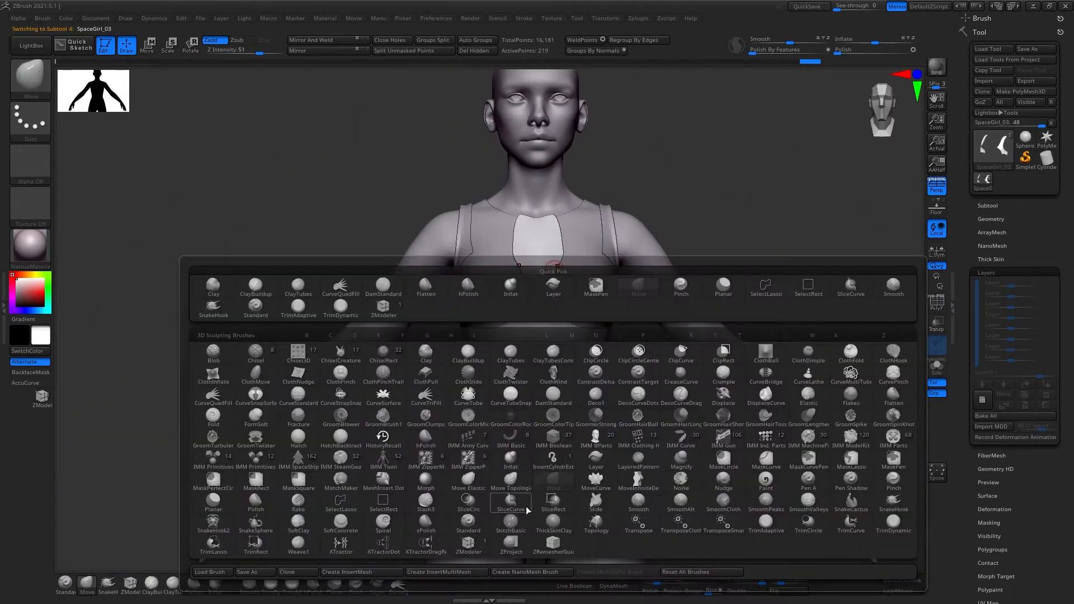
click(213, 459)
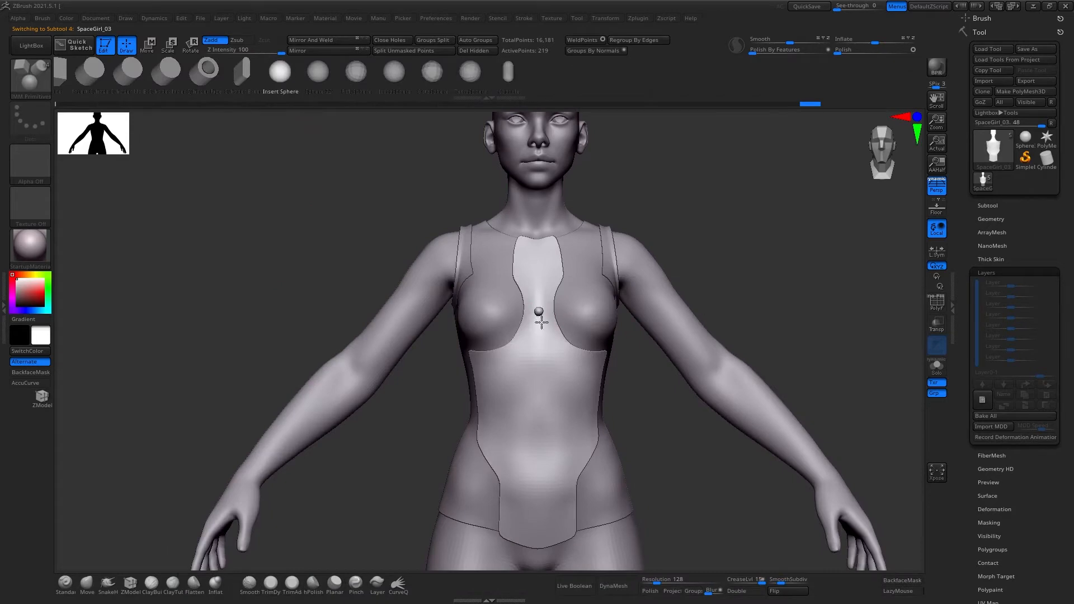
drag(542, 323, 546, 392)
click(414, 50)
Shape the inserted sphere into an elongated chest block with a narrow upper end using the Move brush
key(b)
key(m)
key(v)
alt+click(561, 273)
right_drag(562, 274, 538, 309)
key(shift+f)
key(s)
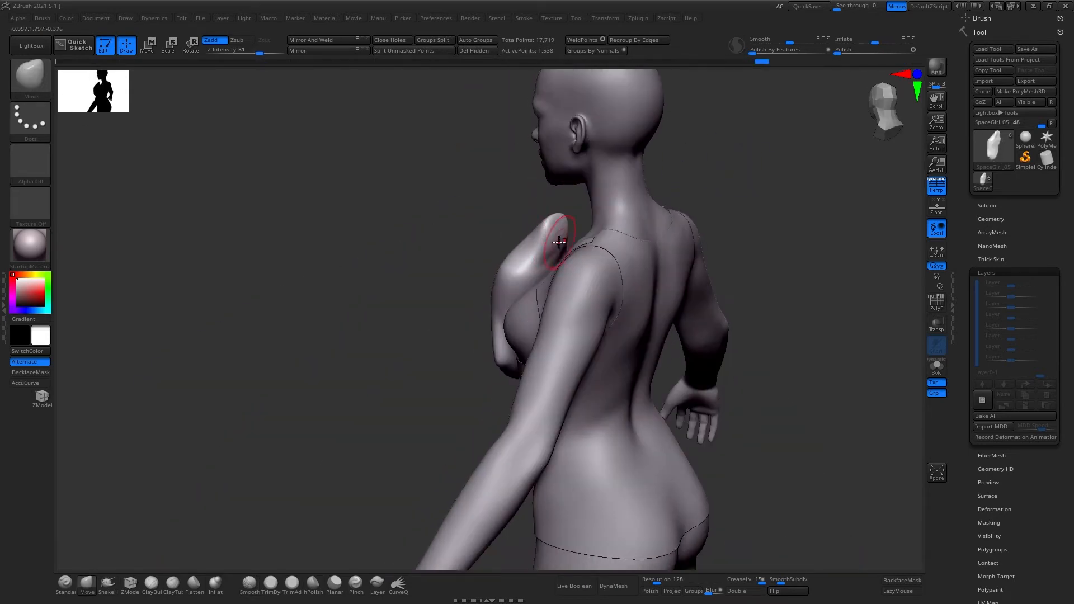
drag(710, 204, 765, 198)
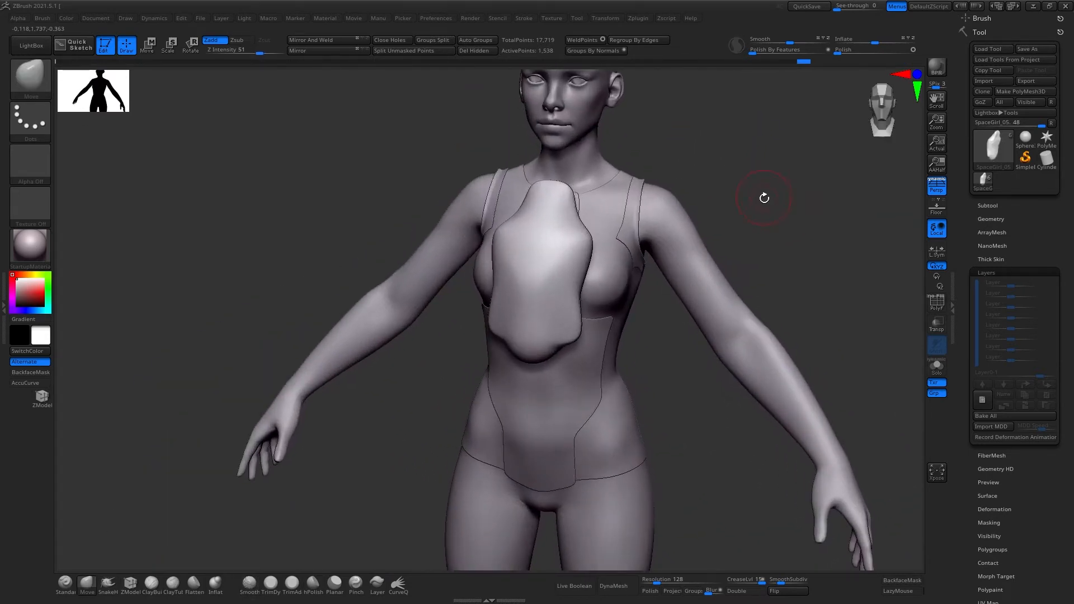
Consult the chest unit in the concept art and sculpt a round central core into the chest block with ClayBuildup
right_drag(1073, 192, 729, 192)
middle_drag(721, 187, 774, 177)
scroll(707, 193, up, 2)
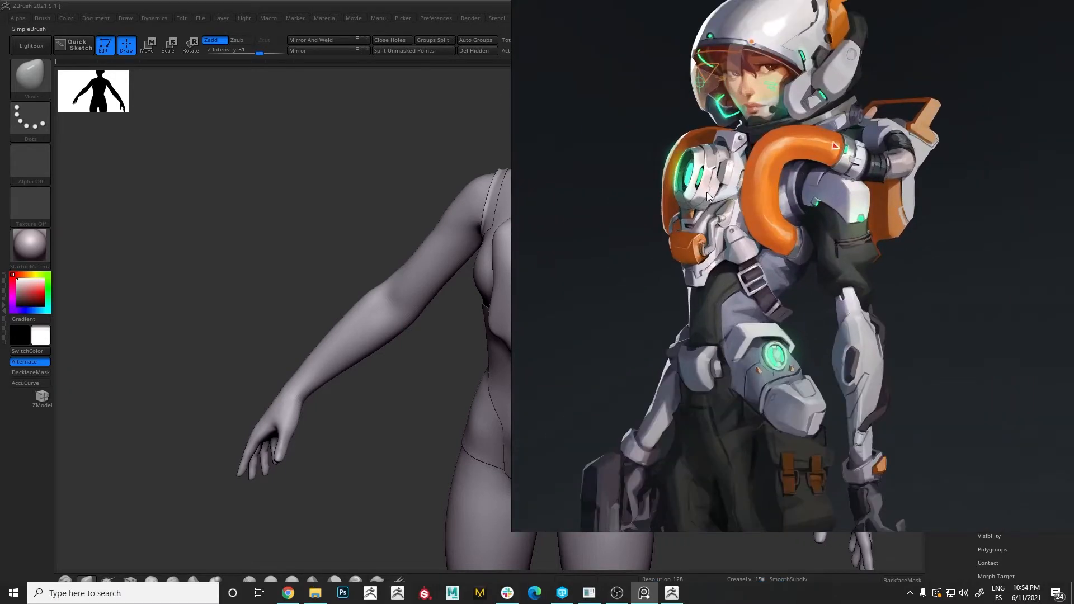
right_drag(765, 219, 1073, 219)
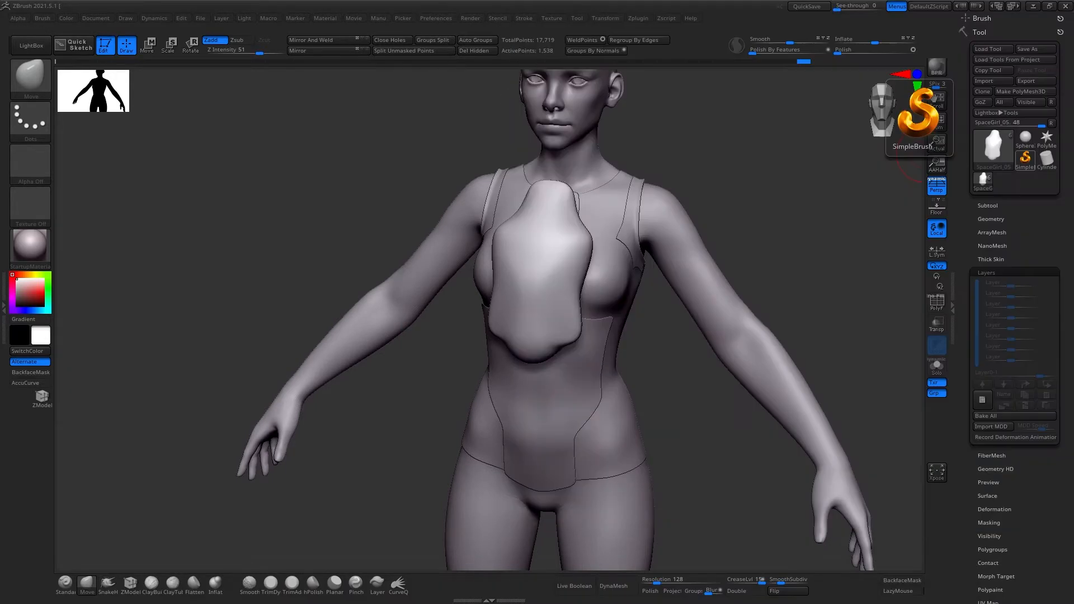
drag(856, 171, 762, 208)
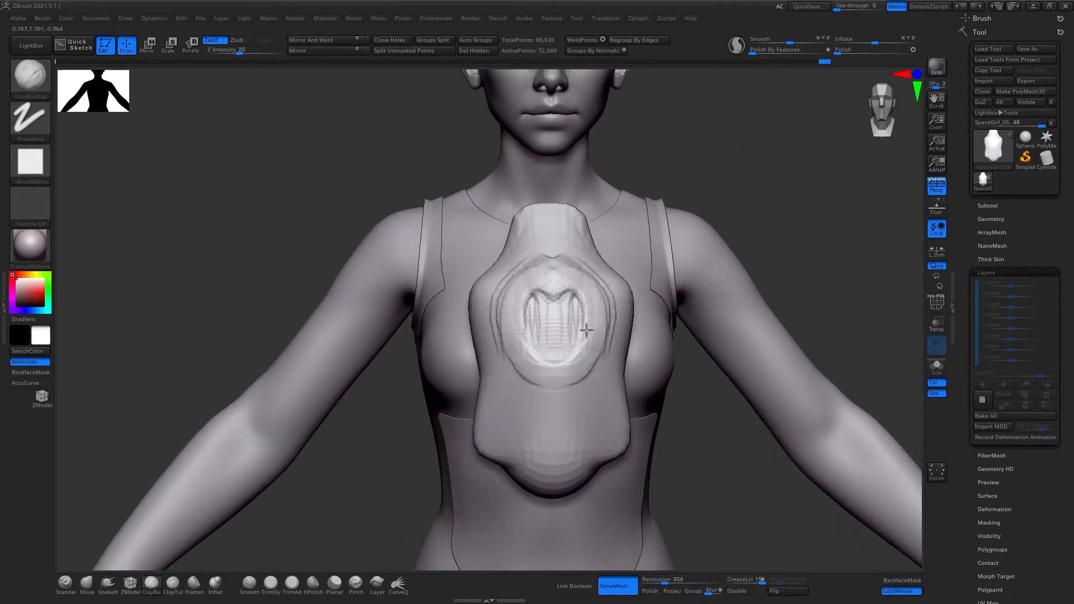
mouse_move(586, 331)
mouse_down()
mouse_move(569, 350)
mouse_move(561, 326)
mouse_up()
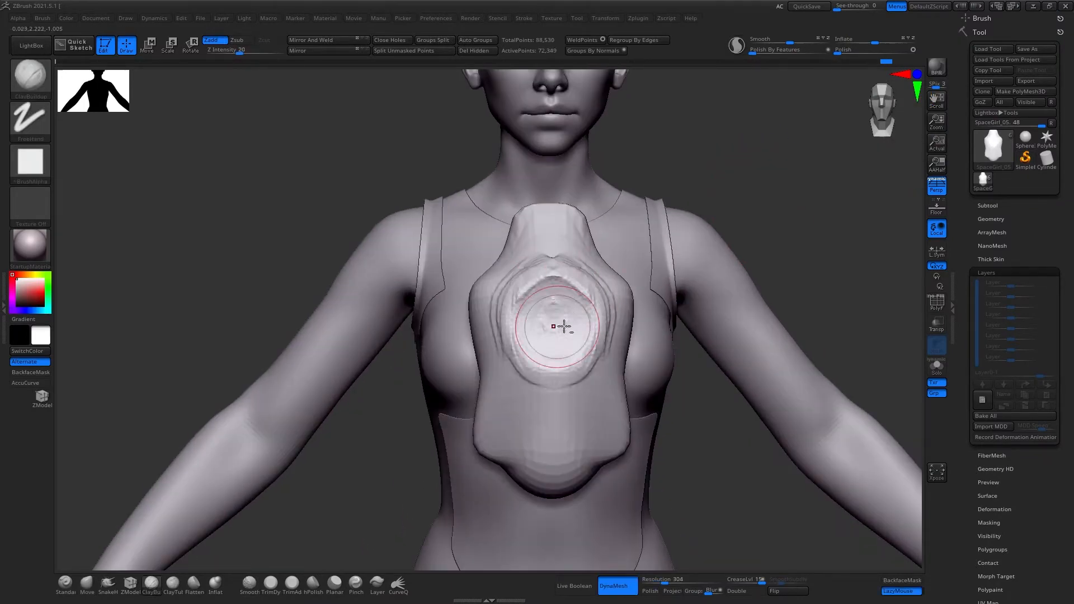
mouse_move(561, 326)
right_down()
mouse_move(607, 273)
mouse_move(616, 319)
mouse_move(791, 173)
mouse_move(600, 247)
mouse_move(654, 380)
mouse_move(647, 311)
mouse_move(623, 280)
right_up()
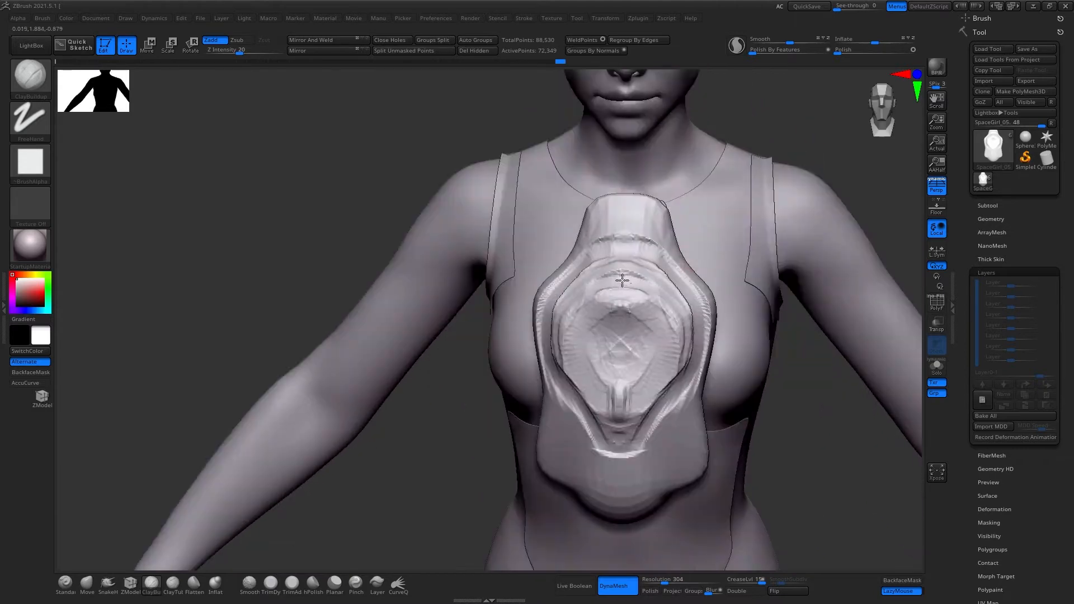
Carve grooves around the central core of the chest block with the DamStandard brush
mouse_move(636, 317)
right_down()
mouse_move(632, 234)
mouse_move(660, 224)
mouse_move(818, 81)
mouse_move(651, 239)
mouse_move(582, 280)
right_up()
key(b)
key(d)
key(s)
right_drag(763, 132, 839, 132)
mouse_move(745, 386)
right_down()
mouse_move(659, 396)
mouse_move(690, 373)
right_up()
Build up the lower sides of the chest block with ClayBuildup and pull them out into lobes with Move
key(b)
key(c)
key(b)
drag(666, 381, 656, 392)
mouse_move(656, 392)
right_down()
mouse_move(694, 369)
mouse_move(767, 161)
mouse_move(641, 365)
right_up()
key(b)
key(m)
key(v)
Layer more volume onto the lower side lobes with ClayBuildup strokes that blend into the block's sides
key(b)
key(c)
key(b)
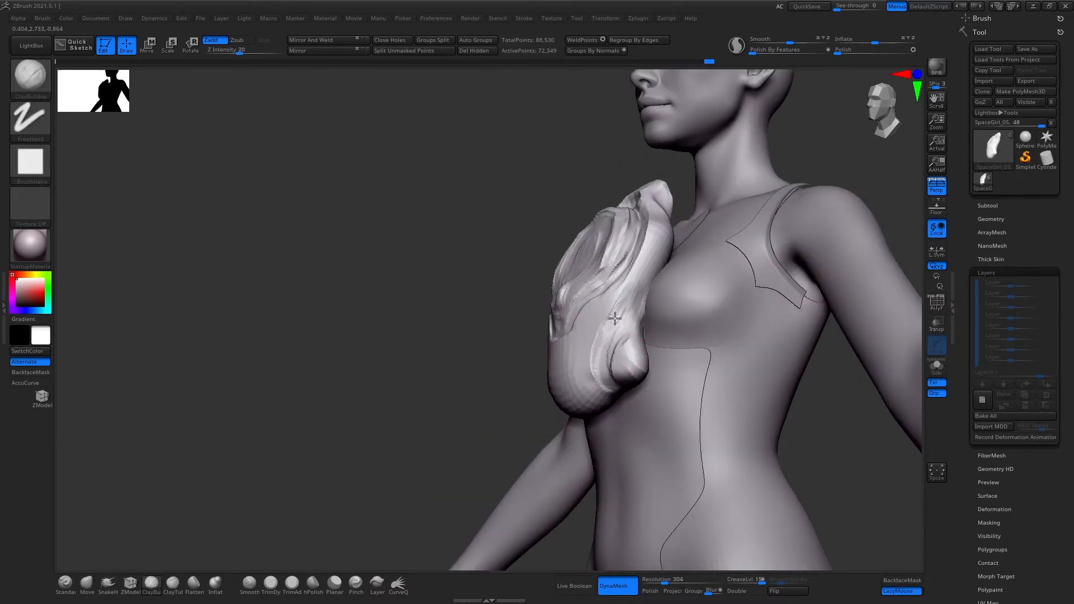
mouse_move(615, 318)
right_down()
mouse_move(609, 329)
mouse_move(621, 336)
right_up()
mouse_move(621, 336)
mouse_down()
mouse_move(623, 370)
mouse_move(615, 358)
mouse_up()
right_drag(616, 358, 600, 375)
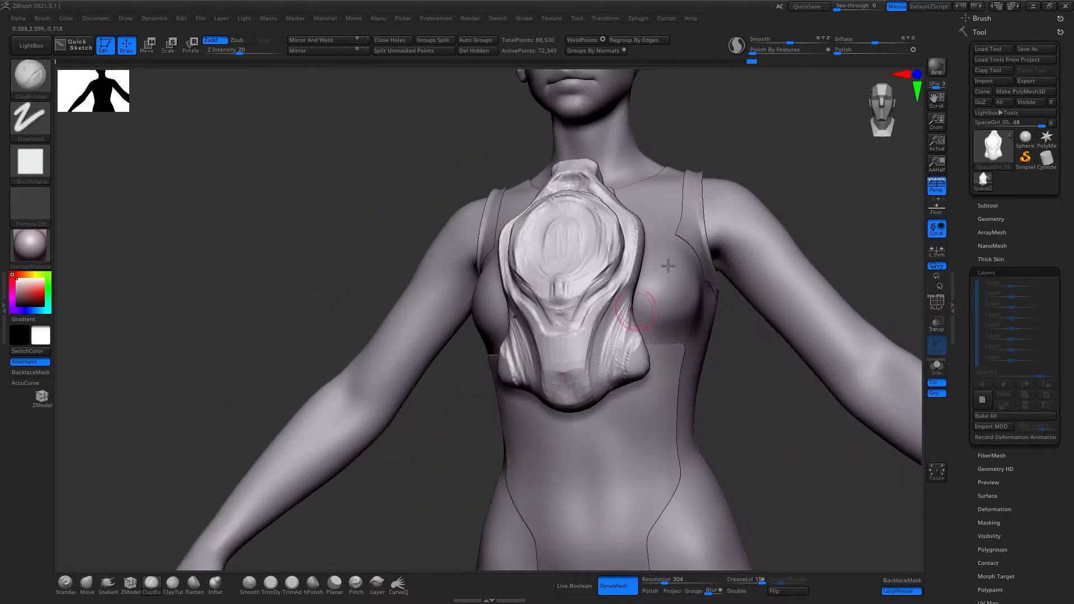
Reshape the lower side lobes and the lower outline of the chest block from several angles with the Move brush
shift+right_drag(668, 266, 677, 263)
key(b)
key(m)
key(v)
drag(632, 335, 643, 363)
right_drag(769, 439, 585, 307)
right_drag(738, 387, 604, 259)
drag(604, 259, 595, 263)
mouse_move(643, 280)
right_down()
mouse_move(561, 259)
mouse_move(503, 263)
right_up()
drag(596, 304, 605, 316)
mouse_move(503, 313)
right_down()
mouse_move(582, 324)
mouse_move(526, 330)
right_up()
drag(560, 299, 565, 310)
shift+right_drag(670, 353, 655, 349)
drag(549, 298, 557, 313)
ctrl+right_drag(728, 314, 649, 235)
ctrl+right_drag(649, 235, 626, 279)
drag(607, 263, 601, 257)
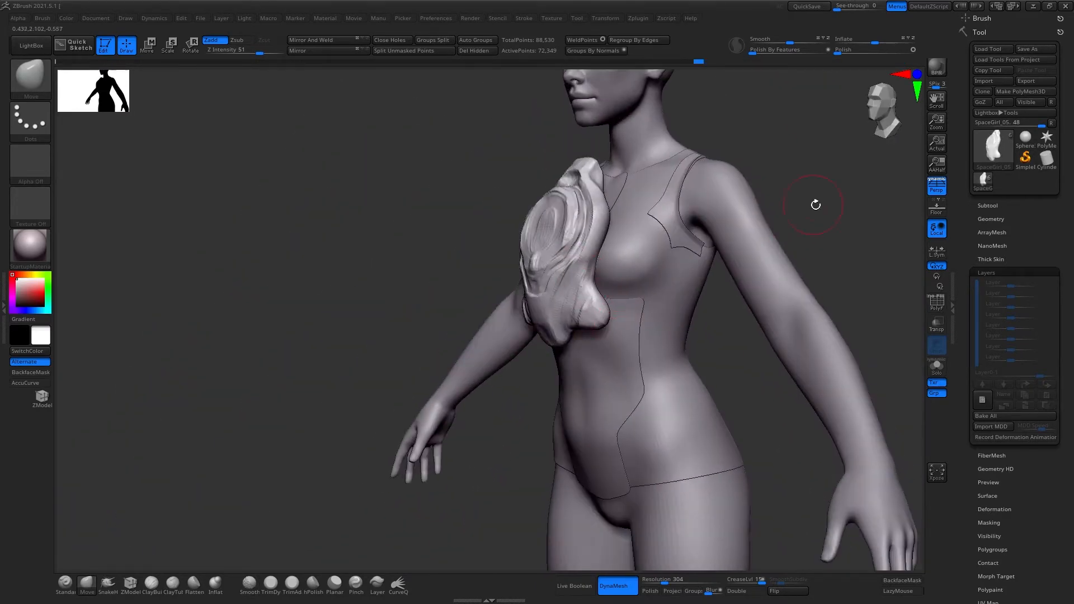
Flatten the ends of the lower side lobes on the chest block with the TrimDynamic brush
right_drag(816, 205, 728, 190)
ctrl+right_drag(727, 191, 722, 252)
key(b)
key(t)
key(d)
alt+drag(583, 320, 589, 312)
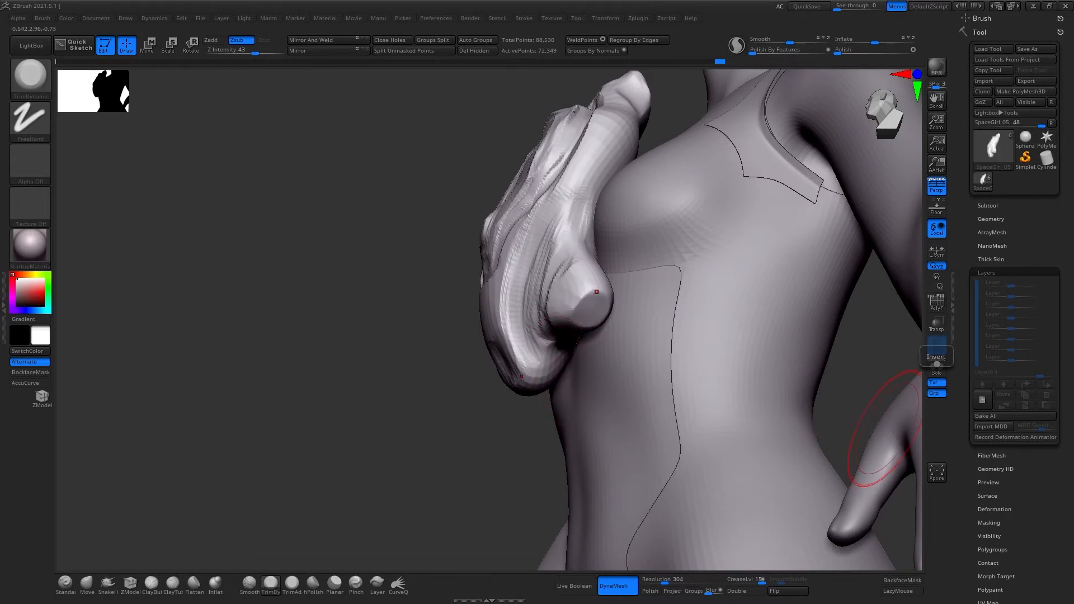
mouse_move(464, 487)
right_down()
mouse_move(442, 455)
mouse_move(414, 347)
right_up()
mouse_move(458, 268)
right_down()
mouse_move(594, 293)
mouse_move(532, 305)
right_up()
drag(599, 303, 605, 297)
shift+right_drag(772, 291, 824, 287)
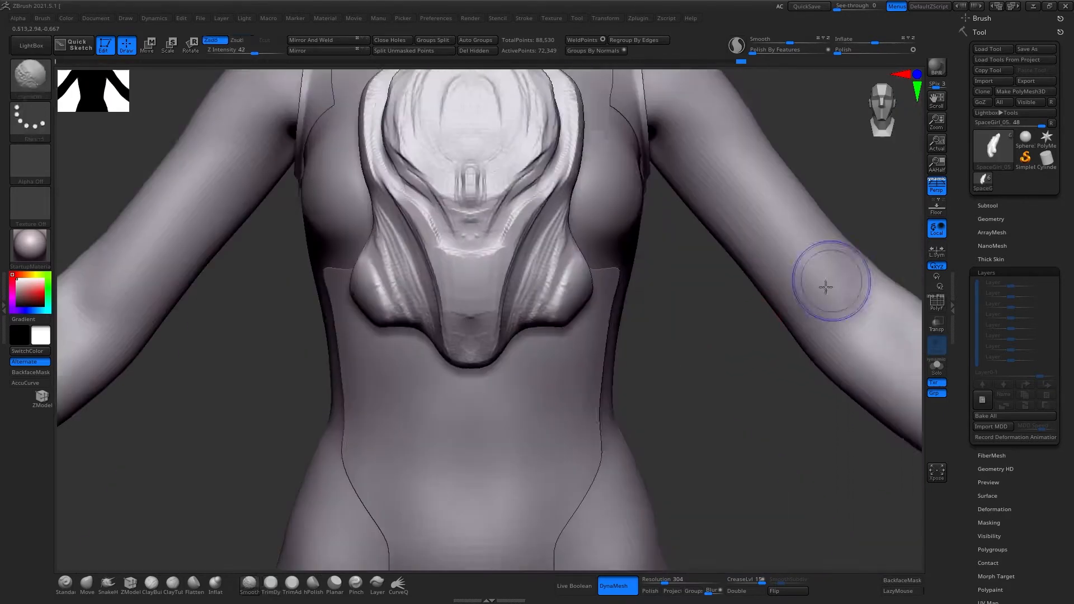
Plane the lower central section of the chest block and its borders with the side lobes using TrimDynamic
alt+right_drag(479, 350, 517, 343)
right_drag(634, 374, 584, 369)
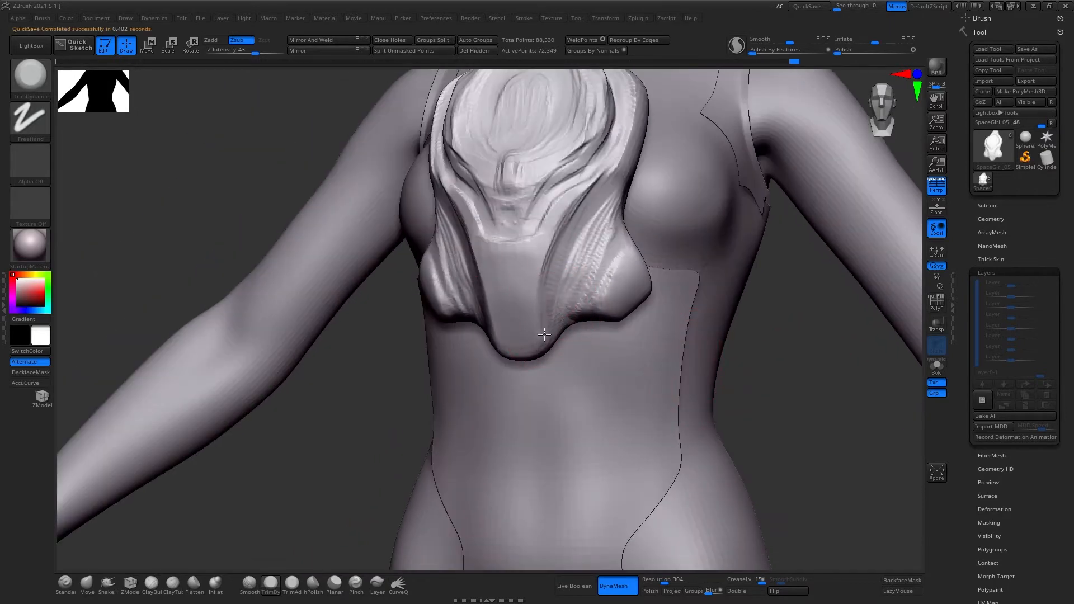
drag(509, 302, 516, 280)
right_drag(633, 448, 547, 374)
right_drag(414, 442, 506, 501)
drag(551, 235, 548, 290)
Build up the oval core on the chest block and deepen the recess around it with ClayBuildup
right_drag(700, 151, 822, 174)
right_drag(784, 240, 722, 235)
mouse_move(721, 235)
ctrl+right_down()
mouse_move(698, 166)
mouse_move(727, 185)
ctrl+right_up()
mouse_move(727, 184)
ctrl+right_down()
mouse_move(754, 244)
mouse_move(701, 229)
ctrl+right_up()
key(b)
key(c)
key(b)
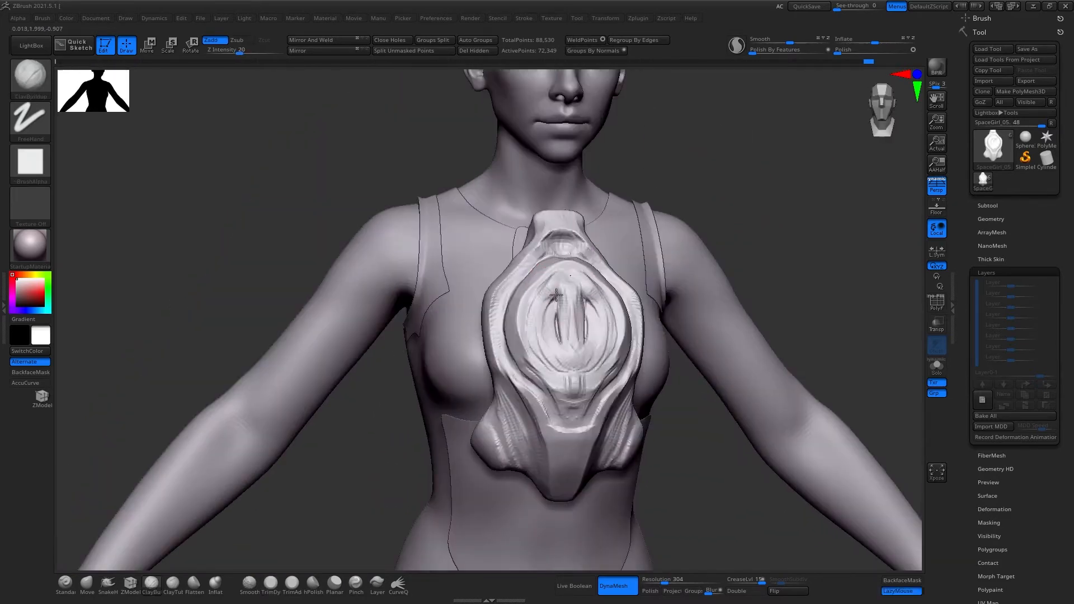
drag(540, 327, 546, 341)
Adjust the contour of the rings around the oval core with the Move brush
right_drag(545, 342, 592, 303)
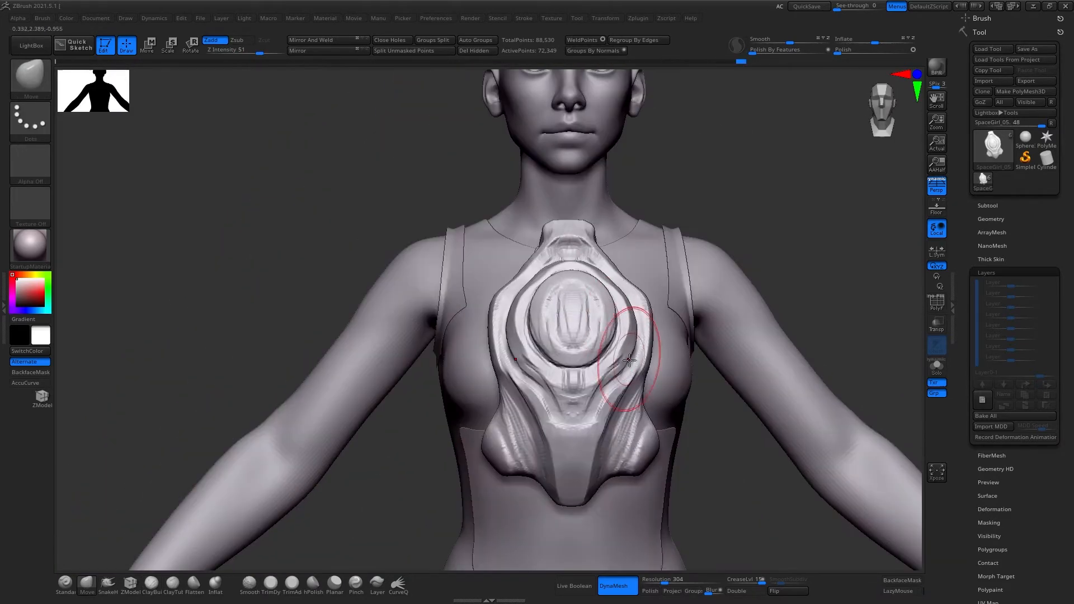
right_drag(629, 373, 615, 293)
drag(613, 293, 621, 315)
Clip the rounded upper end of the chest block flat from the side with the ClipCurve brush
right_drag(621, 315, 695, 221)
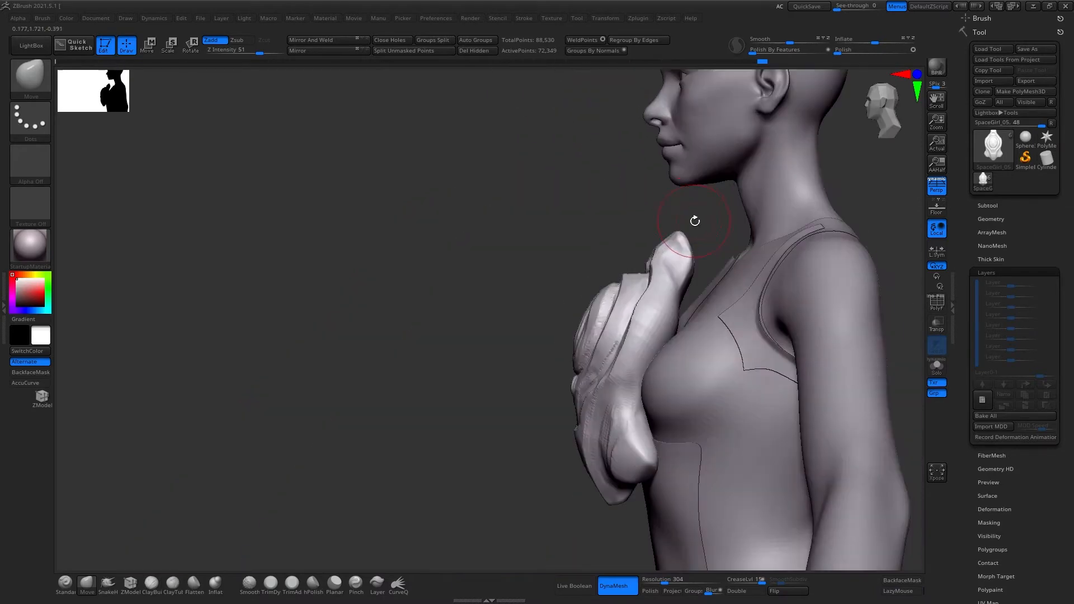
ctrl+shift+click(30, 77)
ctrl+shift+click(175, 139)
ctrl+shift+drag(663, 208, 710, 268)
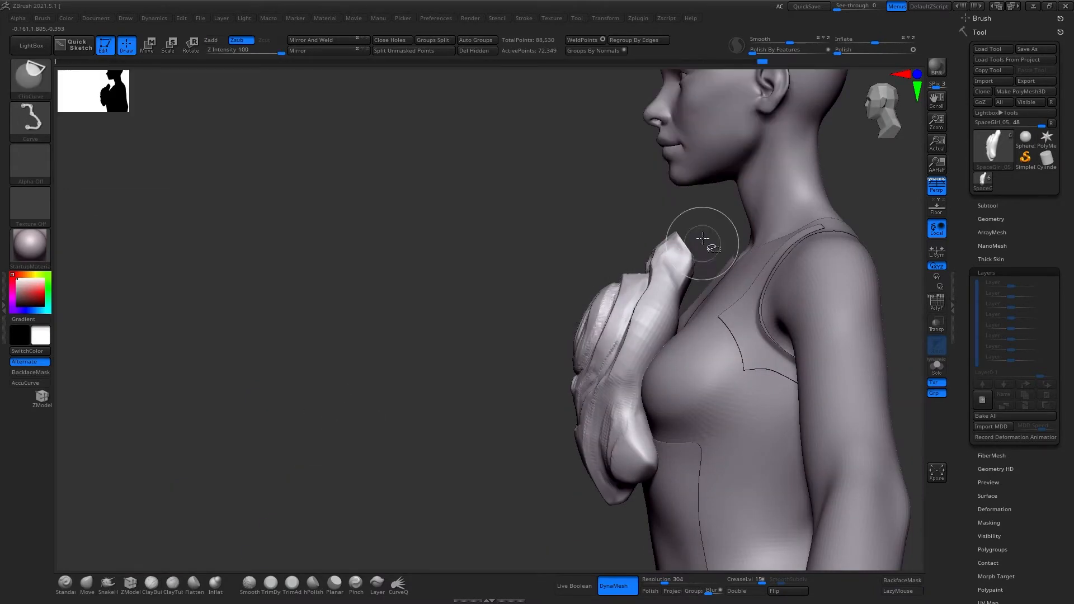
Fill out the lower side lobes of the chest block with ClayBuildup and smooth them into rounded bulges
right_drag(707, 247, 736, 446)
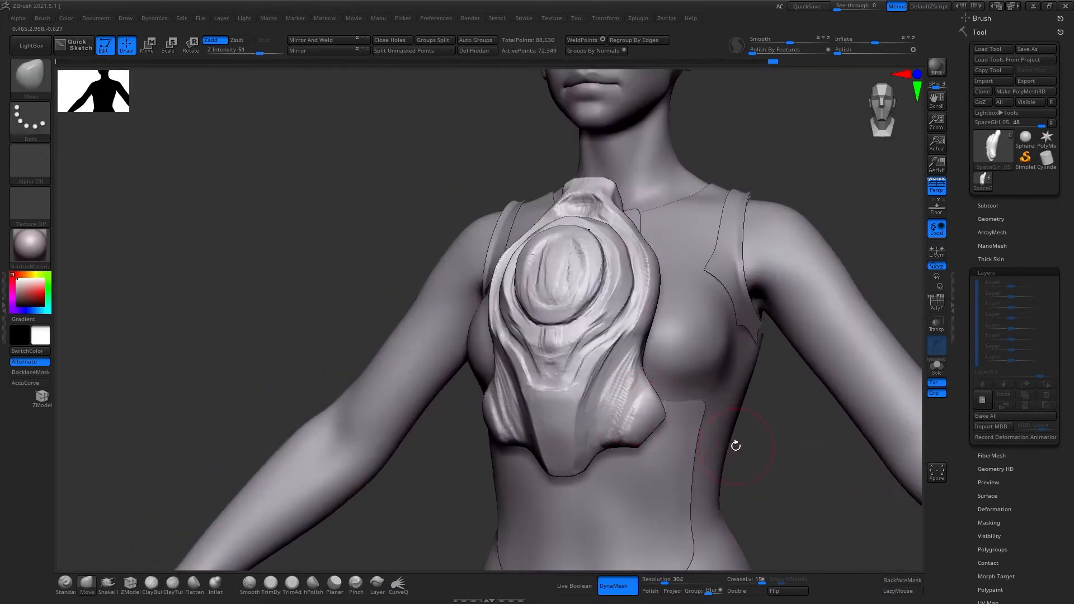
key(b)
key(c)
key(b)
drag(611, 417, 642, 421)
key(s)
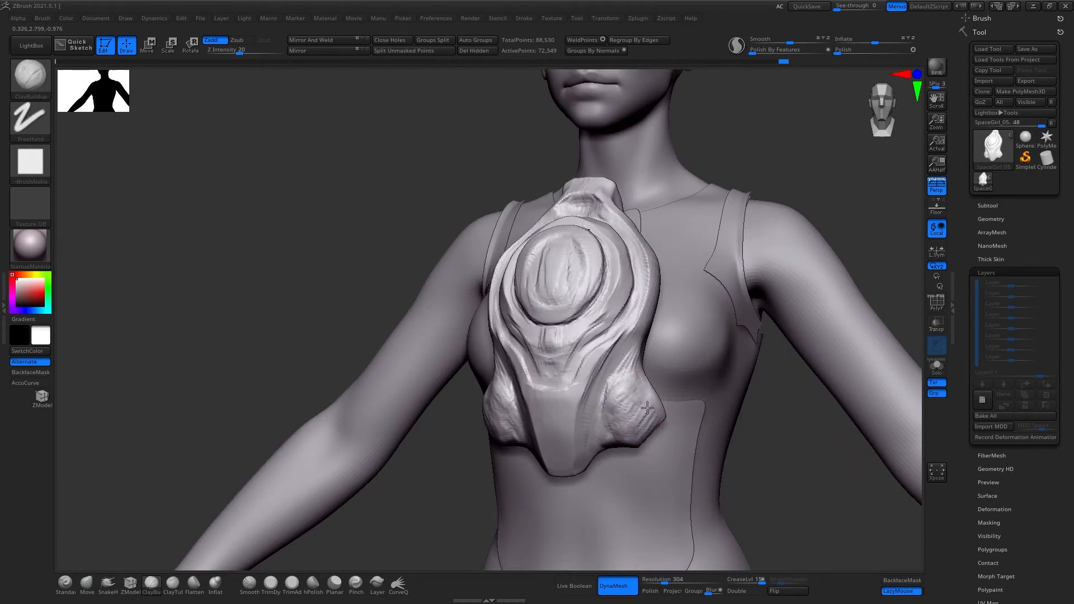
shift+drag(629, 384, 627, 425)
Trim the front faces of the rounded side lobes with the TrimDynamic brush
ctrl+right_drag(626, 375, 628, 407)
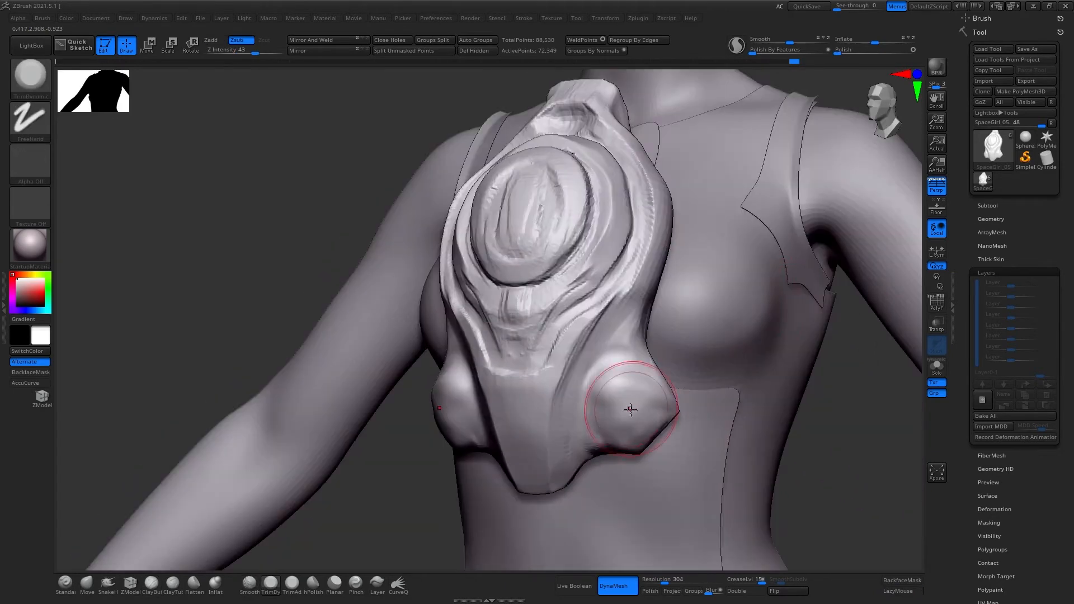
mouse_move(616, 375)
mouse_down()
mouse_move(643, 412)
mouse_move(647, 461)
mouse_up()
ctrl+right_drag(647, 460, 672, 417)
Sculpt a raised cap on the lower central tip of the chest block with ClayBuildup
right_drag(671, 417, 739, 498)
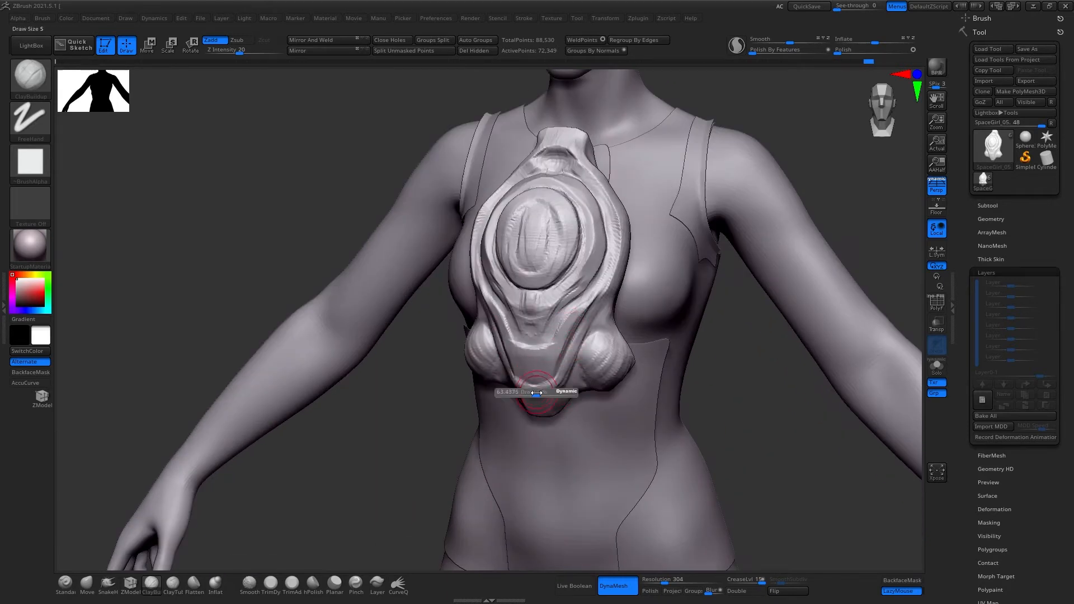
right_drag(544, 369, 532, 343)
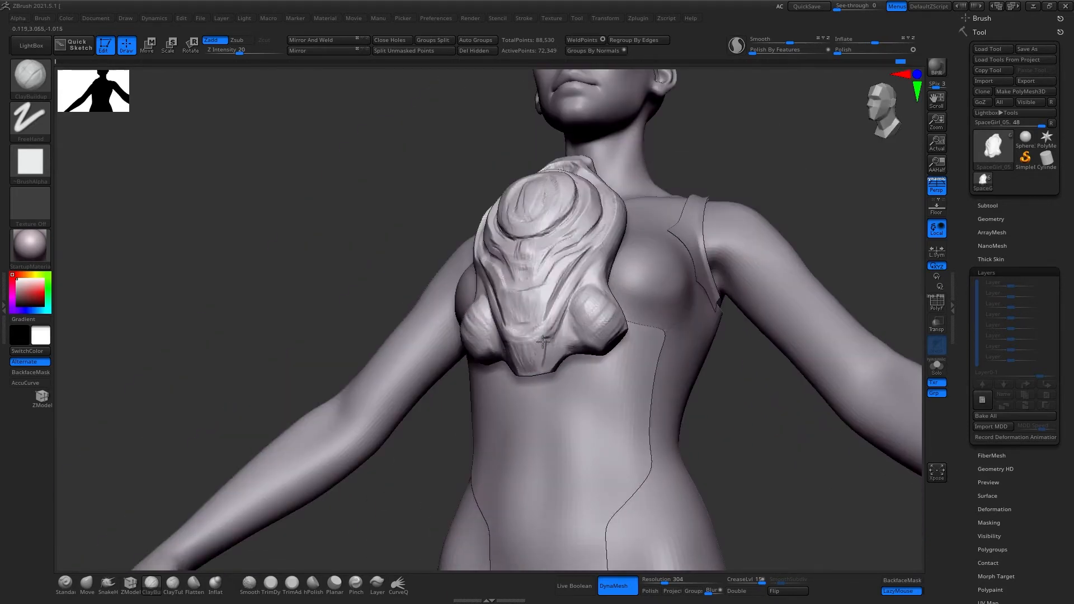
drag(543, 356, 535, 378)
mouse_move(534, 378)
shift+right_down()
mouse_move(536, 366)
mouse_move(512, 367)
shift+right_up()
drag(556, 350, 544, 368)
Flatten the planes of the lower central tip with the TrimDynamic brush
key(b)
key(t)
key(d)
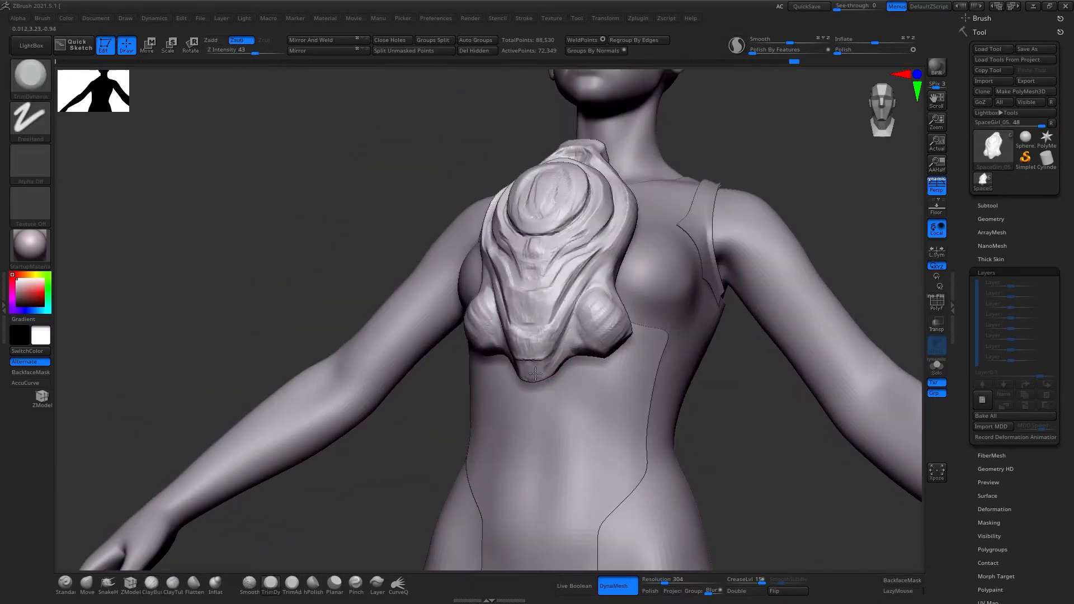
mouse_move(563, 325)
shift+right_down()
mouse_move(741, 173)
mouse_move(705, 263)
shift+right_up()
Smooth the centre ridge below the core and carve a small recess into it with ClayBuildup
key(b)
key(c)
key(b)
key(s)
shift+drag(547, 307, 551, 297)
mouse_move(551, 296)
right_down()
mouse_move(575, 276)
mouse_move(621, 280)
right_up()
key(s)
right_drag(639, 221, 601, 235)
mouse_move(534, 297)
alt+mouse_down()
mouse_move(541, 319)
mouse_move(537, 291)
alt+mouse_up()
Sharpen the creases along the chest block's centre with the DamStandard brush
mouse_move(582, 280)
ctrl+right_down()
mouse_move(698, 182)
mouse_move(649, 213)
ctrl+right_up()
ctrl+right_drag(649, 212, 600, 256)
key(b)
key(d)
key(s)
right_drag(467, 448, 481, 406)
Build up a small raised pad on the centre line just below the round core with ClayBuildup
shift+right_drag(600, 300, 672, 252)
mouse_move(672, 252)
ctrl+right_down()
mouse_move(743, 202)
mouse_move(568, 264)
ctrl+right_up()
key(b)
key(c)
key(b)
drag(817, 150, 809, 199)
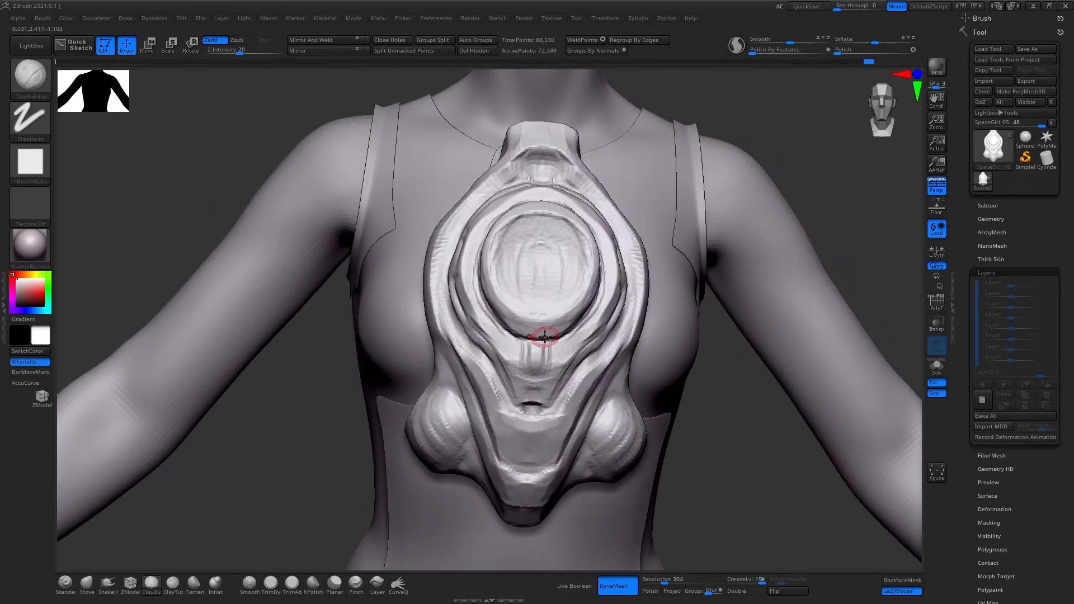
mouse_move(556, 343)
mouse_down()
mouse_move(531, 361)
mouse_move(535, 353)
mouse_up()
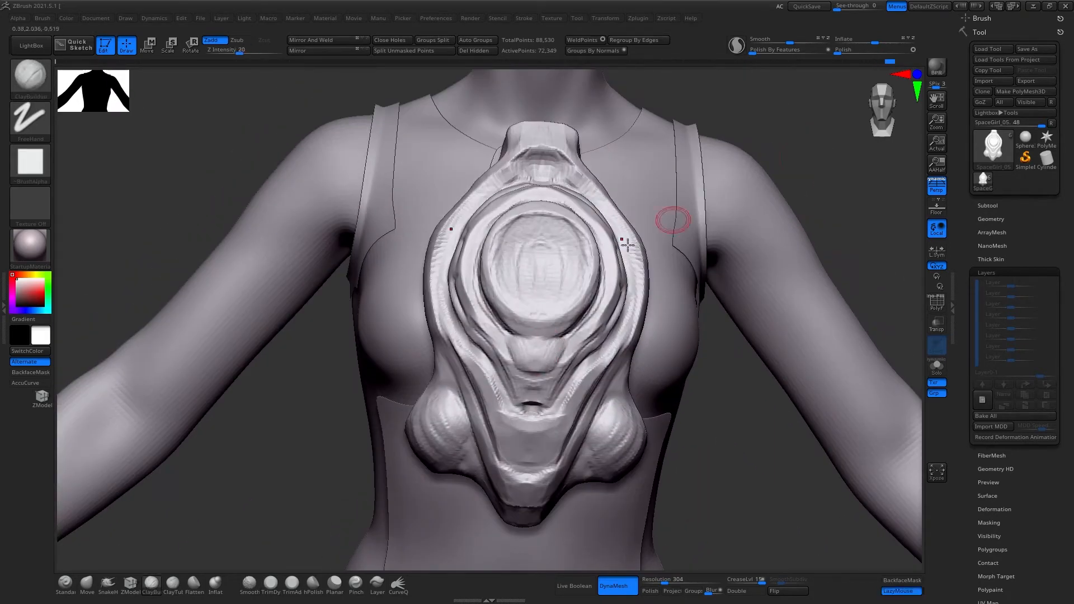
key(b)
key(d)
key(s)
mouse_move(769, 126)
mouse_down()
mouse_move(793, 112)
mouse_move(794, 149)
mouse_up()
mouse_move(540, 207)
mouse_down()
mouse_move(587, 252)
mouse_move(566, 211)
mouse_move(558, 297)
mouse_up()
key(ctrl+z)
Hollow the round core into a shallow dish with ClayBuildup and smooth its surface and rim
key(b)
key(c)
key(b)
drag(822, 129, 750, 134)
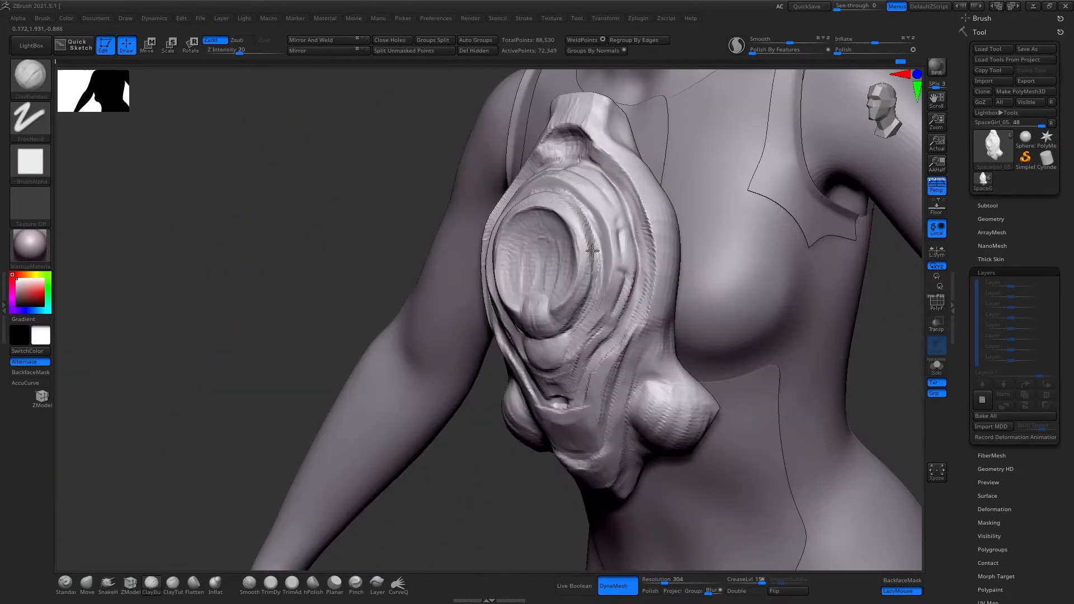
drag(592, 250, 585, 317)
key(ctrl+z)
drag(335, 156, 380, 179)
drag(559, 199, 580, 219)
shift+drag(832, 409, 873, 408)
mouse_move(532, 215)
shift+mouse_down()
mouse_move(505, 298)
mouse_move(501, 280)
shift+mouse_up()
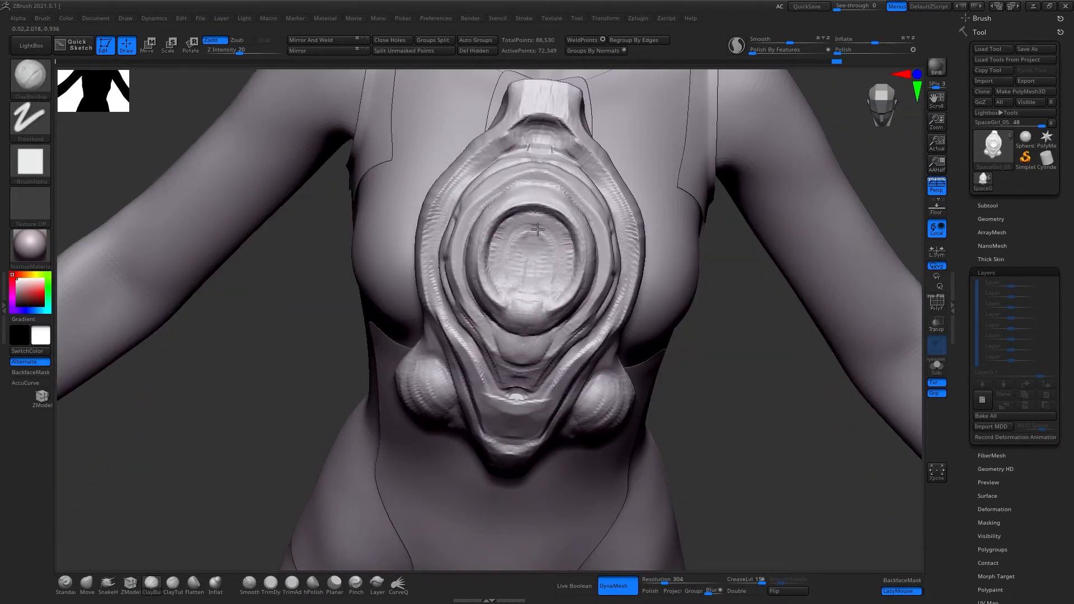
shift+drag(672, 379, 736, 179)
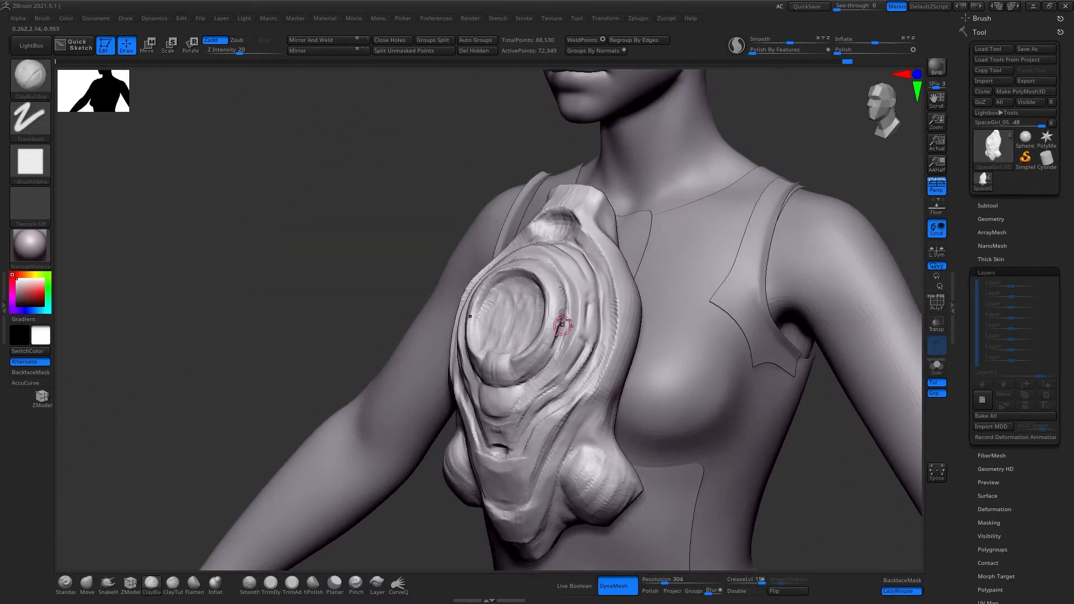
Remesh the chest block and carve a narrow slot into the side of the ring around the core
shift+drag(817, 134, 789, 207)
drag(789, 207, 744, 207)
alt+drag(744, 207, 728, 258)
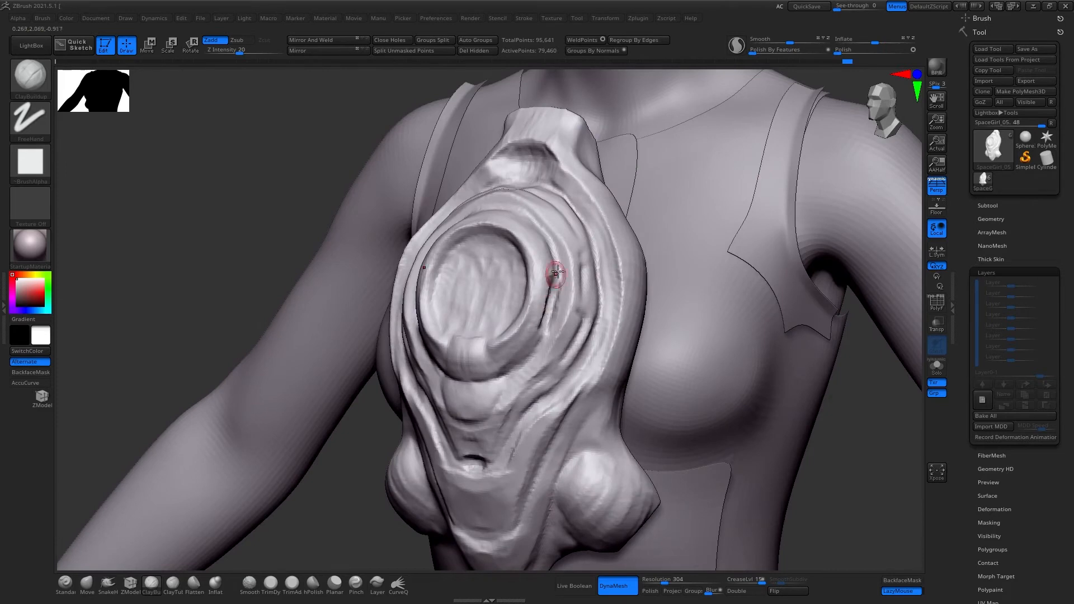
Flatten the ring beside the slot and the small pad below the core with the TrimDynamic brush
key(b)
key(t)
key(d)
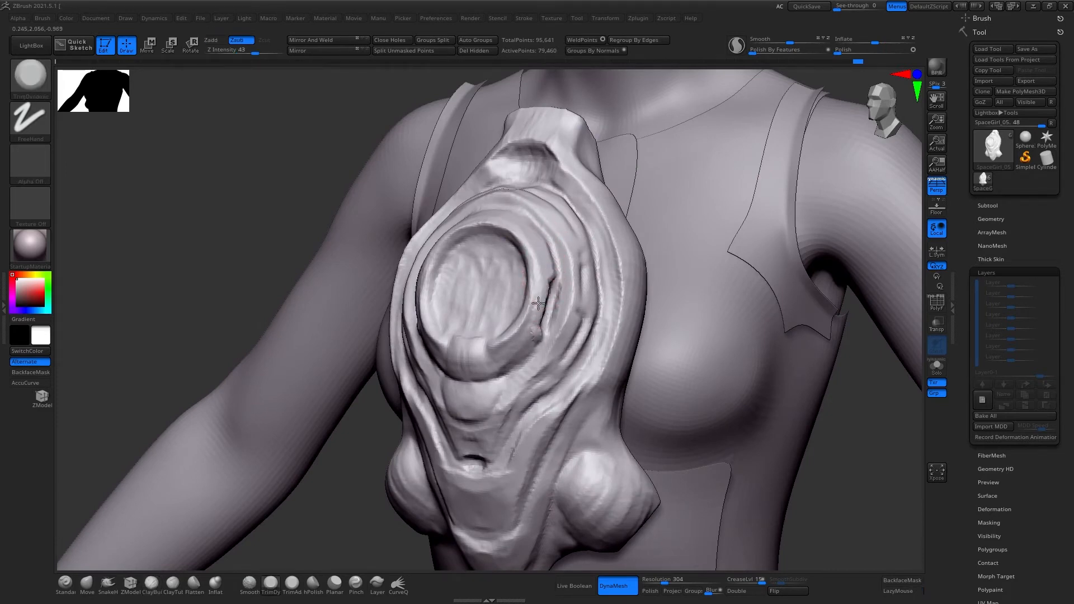
drag(538, 303, 526, 335)
drag(833, 432, 889, 441)
drag(478, 396, 474, 415)
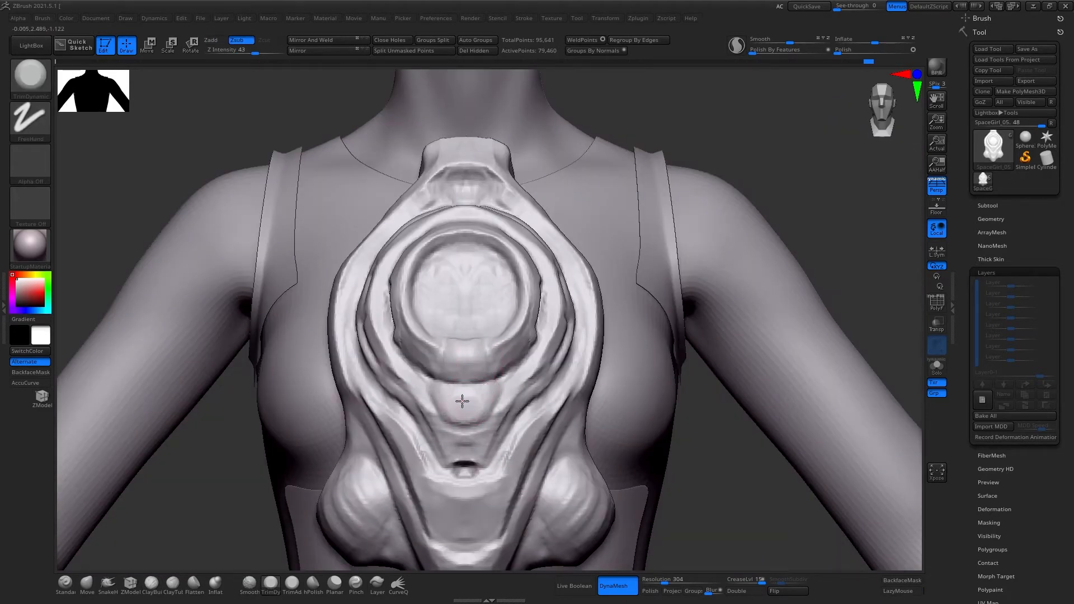
Build up a smooth rounded dome inside the core's recess with ClayBuildup
alt+drag(750, 235, 747, 171)
alt+drag(747, 171, 776, 200)
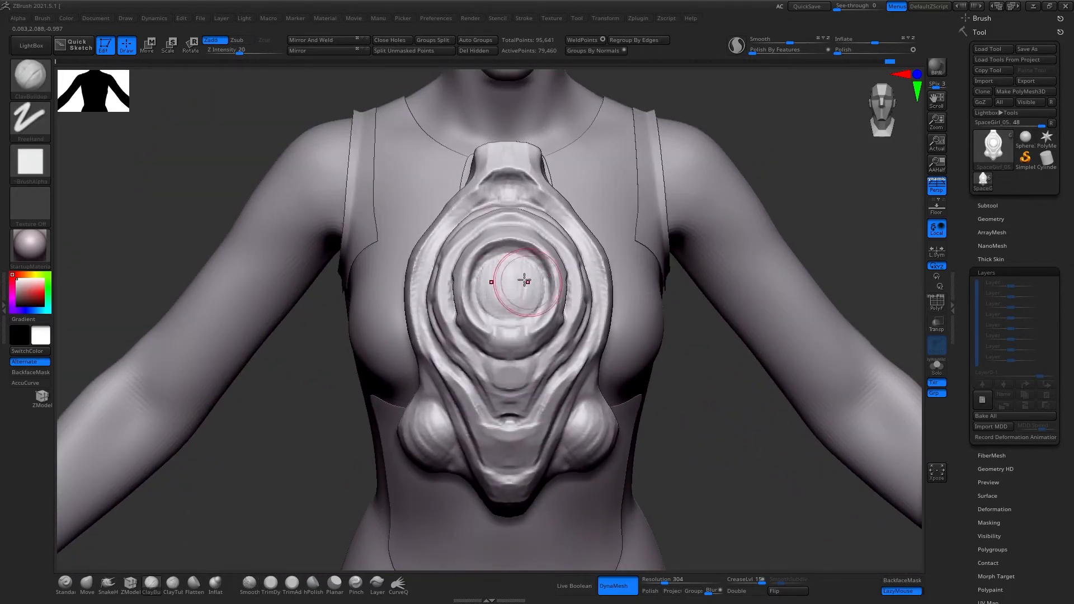
alt+drag(699, 185, 786, 110)
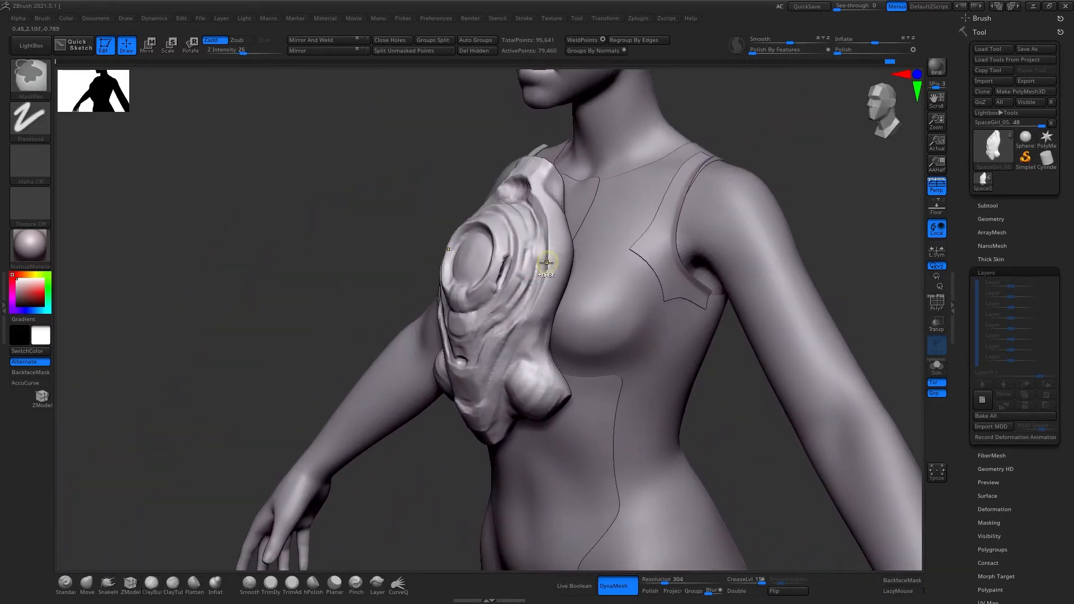
Carve a notch into the chest block's outer side beside the core and sharpen its edges with DamStandard
ctrl+right_drag(546, 266, 547, 250)
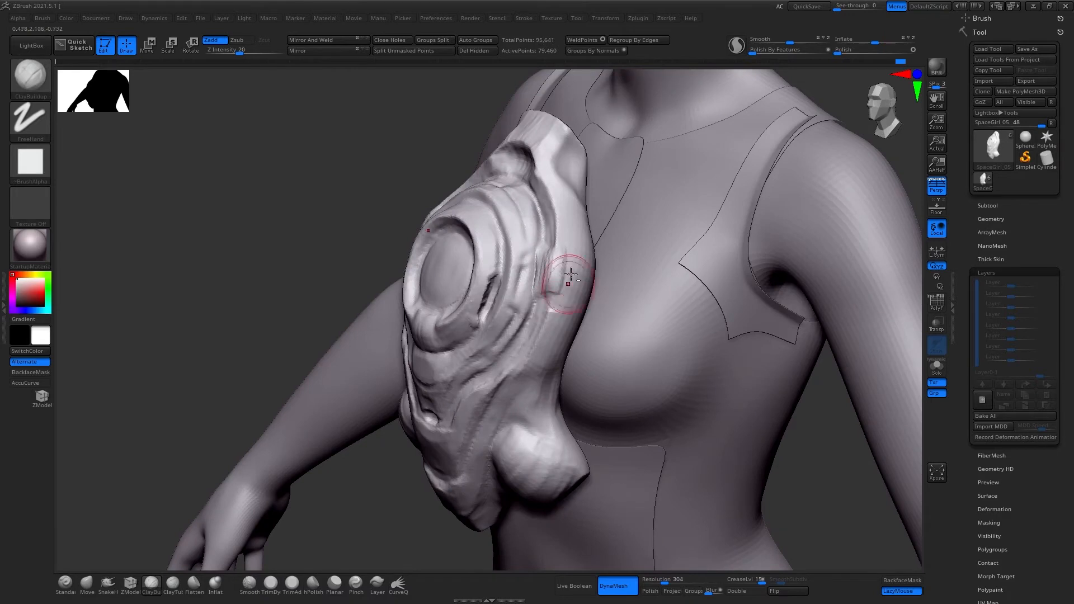
key(b)
key(d)
key(s)
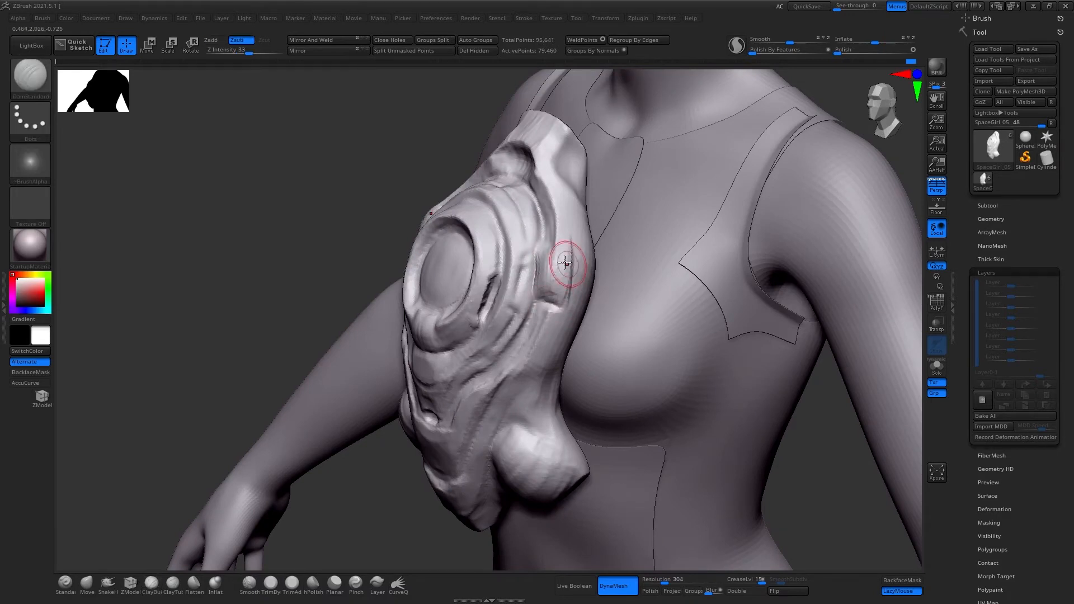
mouse_move(554, 238)
right_down()
mouse_move(593, 264)
mouse_move(596, 256)
right_up()
Raise a small rectangular pad inside the side notch with ClayBuildup at an adjusted brush size
key(b)
key(c)
key(b)
key(s)
drag(597, 255, 606, 273)
right_drag(795, 221, 750, 221)
mouse_move(750, 221)
ctrl+right_down()
mouse_move(750, 161)
mouse_move(839, 167)
ctrl+right_up()
right_drag(839, 167, 783, 168)
Cut a crease above the side pad and across the base of the chest block's top tab with DamStandard
key(b)
key(d)
key(s)
right_drag(605, 256, 625, 263)
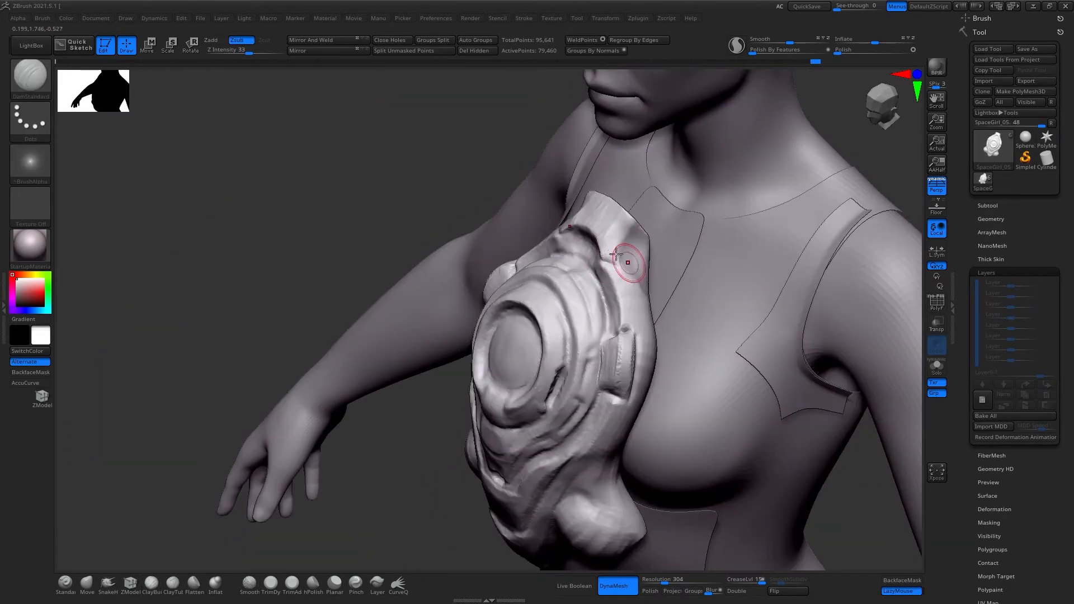
mouse_move(860, 151)
right_down()
mouse_move(867, 351)
mouse_move(800, 380)
right_up()
right_drag(454, 461, 394, 426)
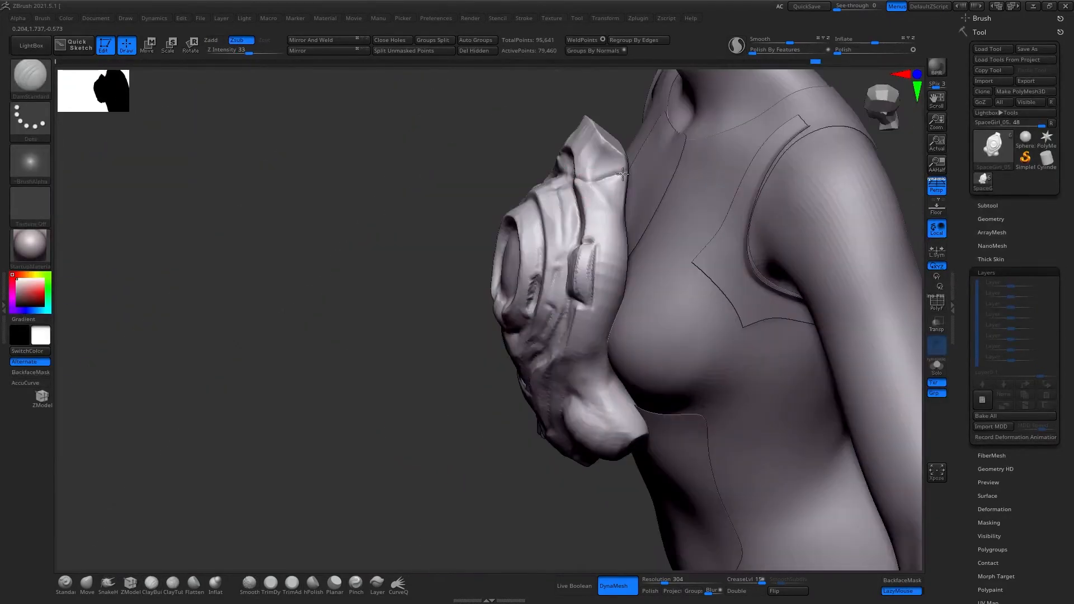
ctrl+right_drag(532, 285, 532, 319)
Refine the top tab with ClayBuildup, flatten its side planes with TrimDynamic and adjust its shape with Move
key(b)
key(c)
key(b)
key(b)
key(t)
key(d)
mouse_move(618, 192)
right_down()
mouse_move(622, 205)
mouse_move(590, 209)
mouse_move(599, 205)
right_up()
key(b)
key(m)
key(v)
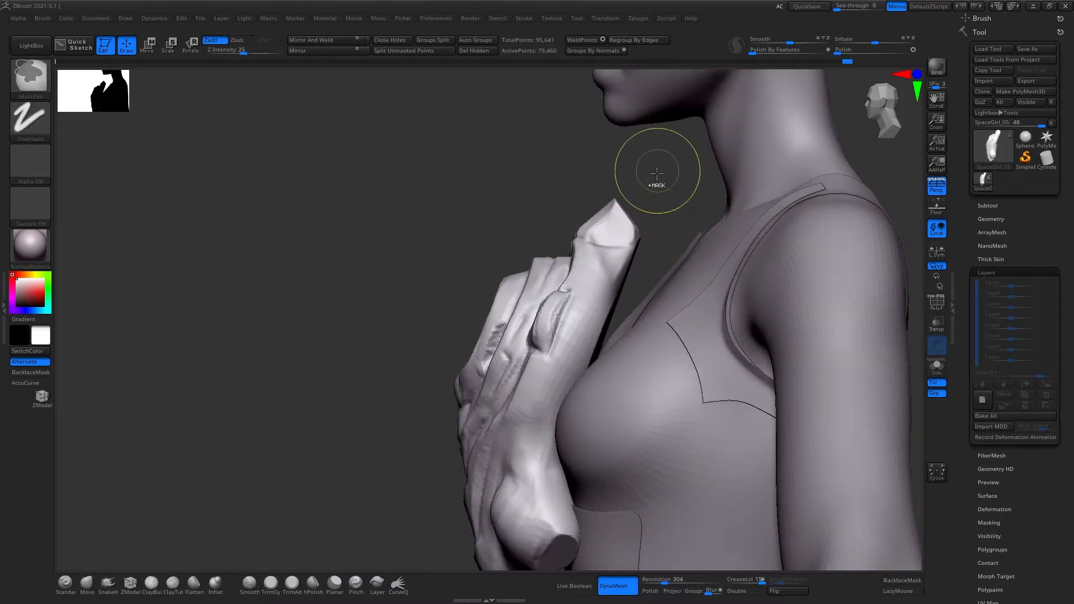
mouse_move(652, 168)
right_down()
mouse_move(750, 206)
mouse_move(729, 313)
mouse_move(782, 180)
mouse_move(775, 218)
right_up()
Sharpen the hollow beneath the top tab with DamStandard and shape the ridges beside it with ClayBuildup
key(b)
key(d)
key(s)
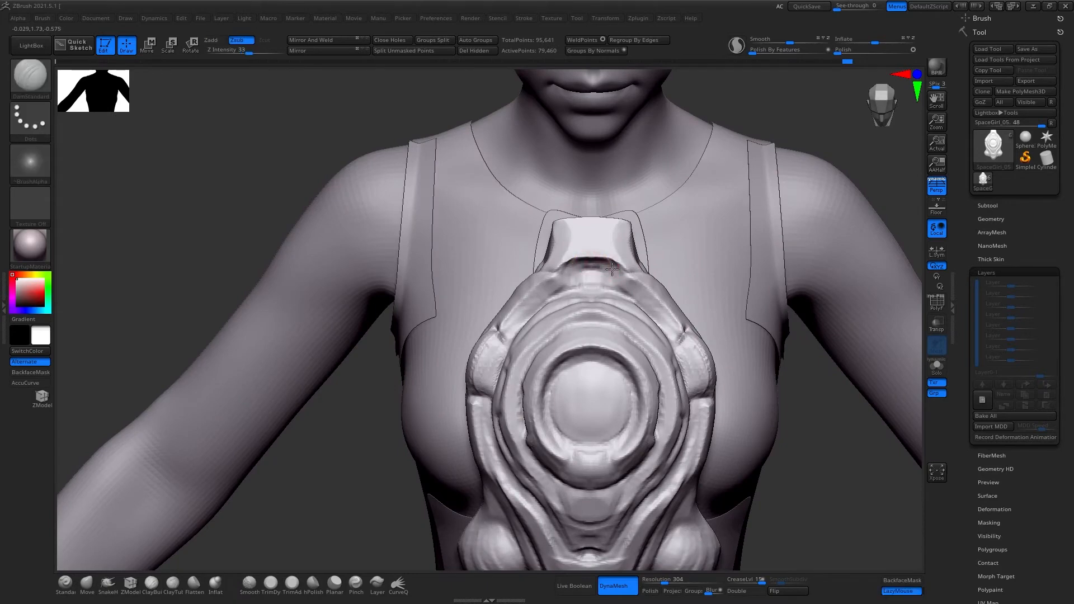
key(b)
key(c)
key(b)
right_drag(620, 275, 576, 300)
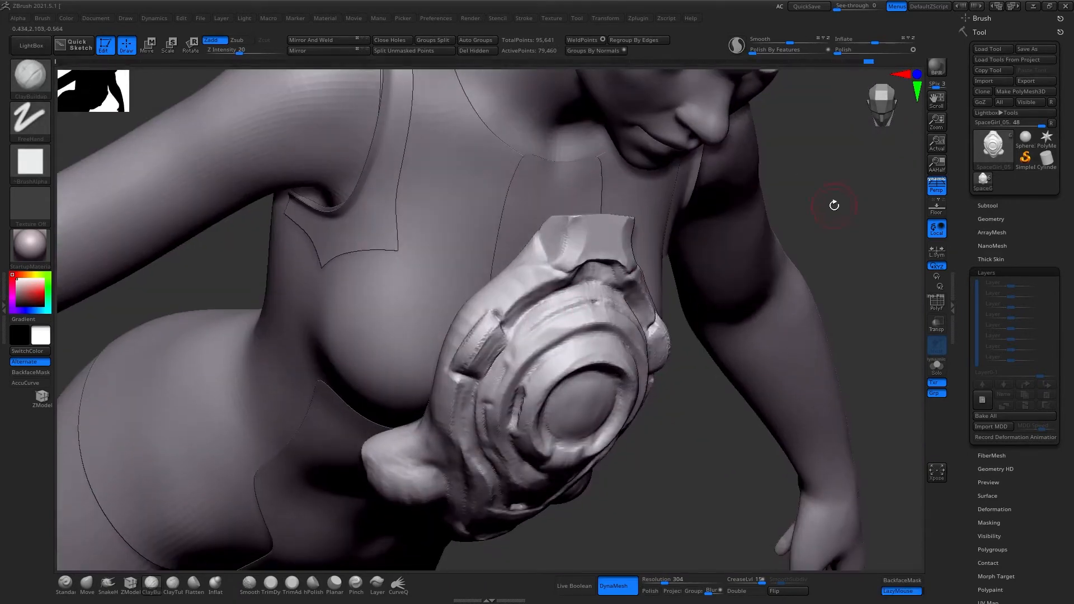
right_drag(834, 201, 558, 286)
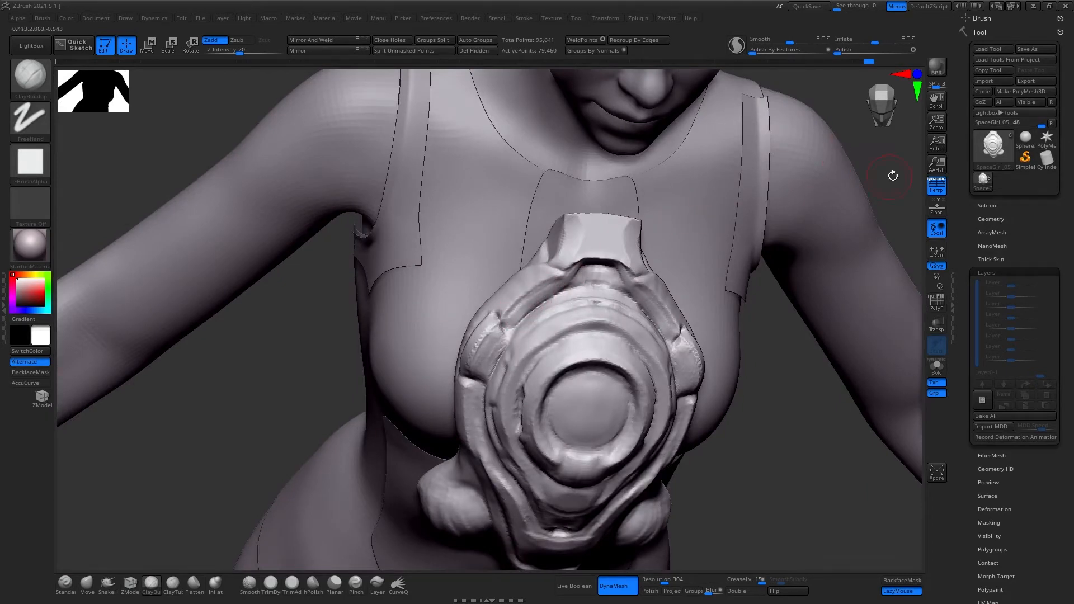
right_drag(893, 176, 637, 292)
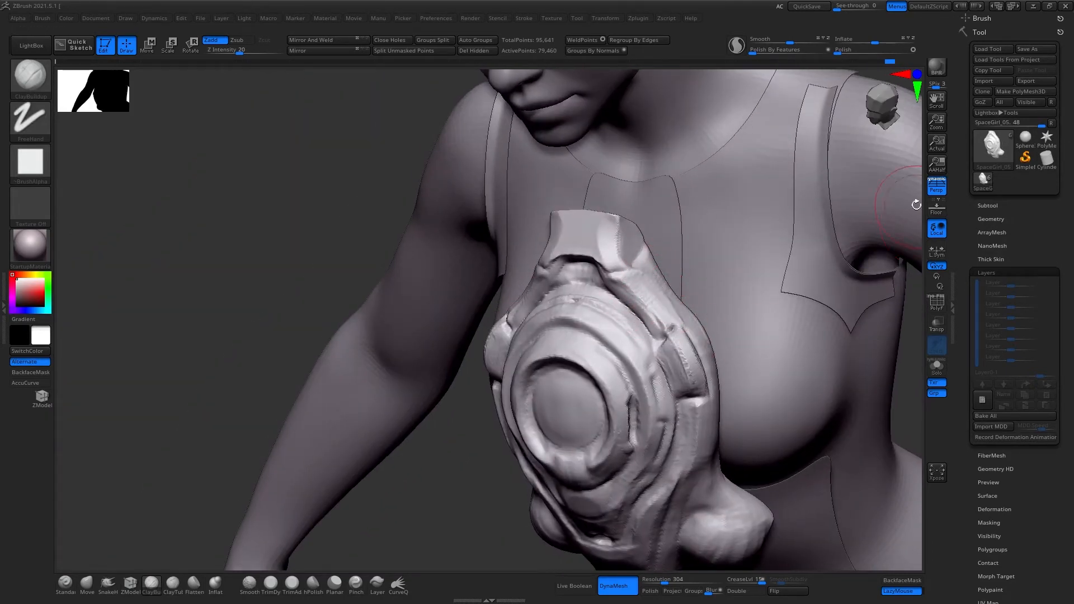
right_drag(916, 204, 714, 333)
Crease the chest block's side around the rectangular pad with DamStandard and build up the surface below it with ClayBuildup
key(b)
key(d)
key(s)
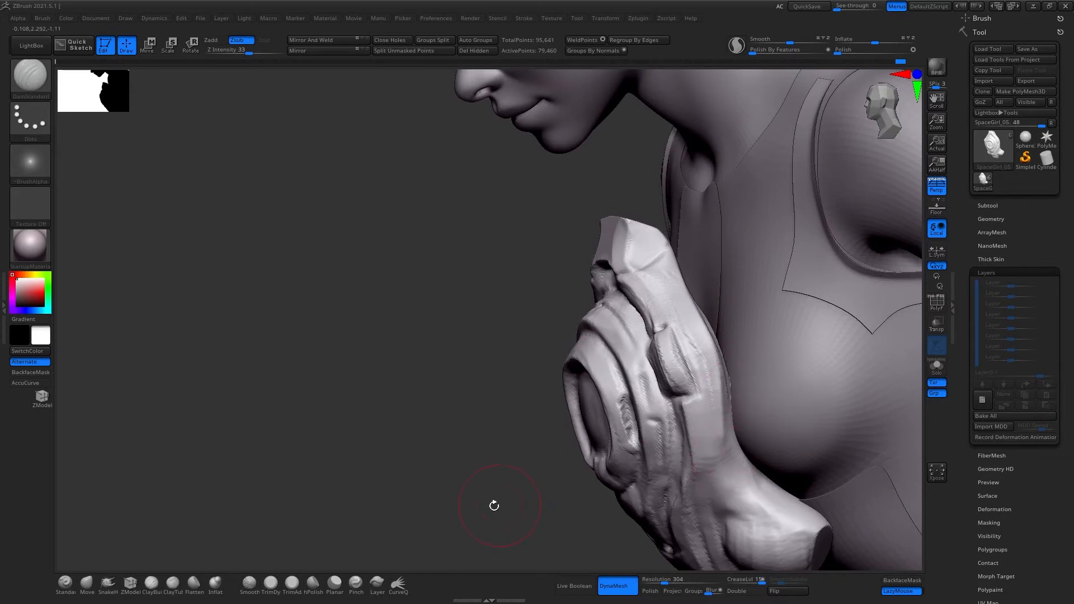
mouse_move(494, 507)
right_down()
mouse_move(705, 396)
mouse_move(716, 319)
right_up()
mouse_move(695, 455)
right_down()
mouse_move(894, 223)
mouse_move(662, 284)
right_up()
key(b)
key(c)
key(b)
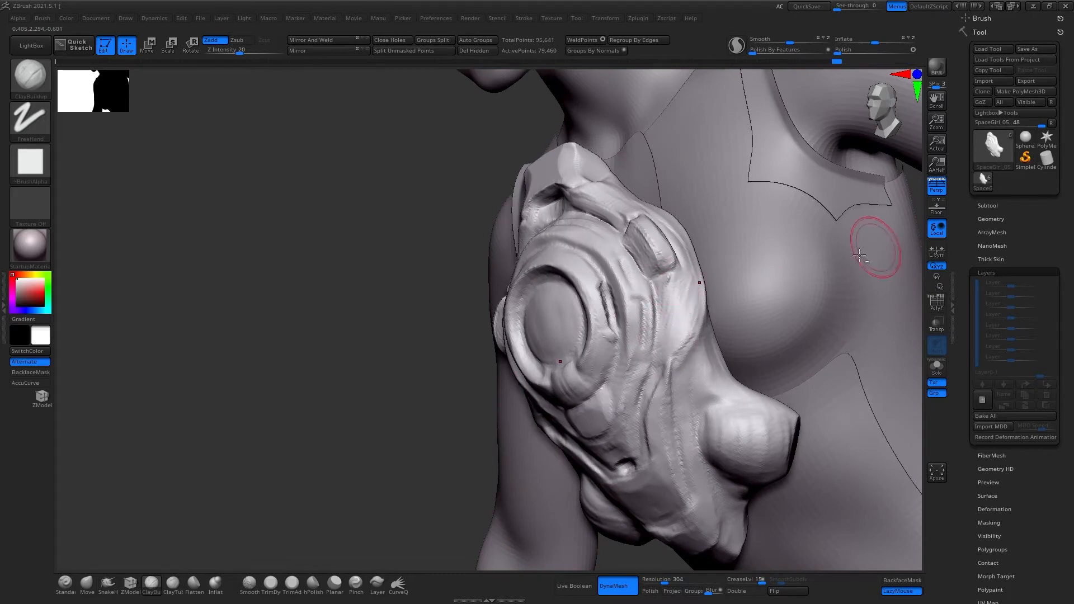
right_drag(647, 336, 851, 239)
Flatten the rectangular side pad and the surface around it with the TrimDynamic brush
key(b)
key(t)
key(d)
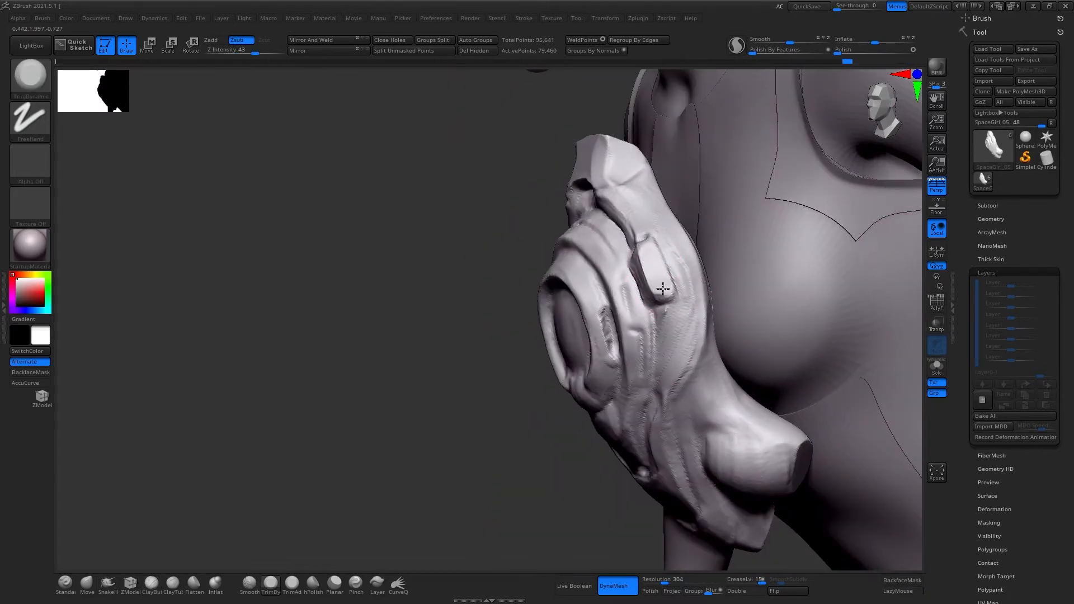
right_drag(663, 288, 665, 318)
right_drag(909, 290, 672, 241)
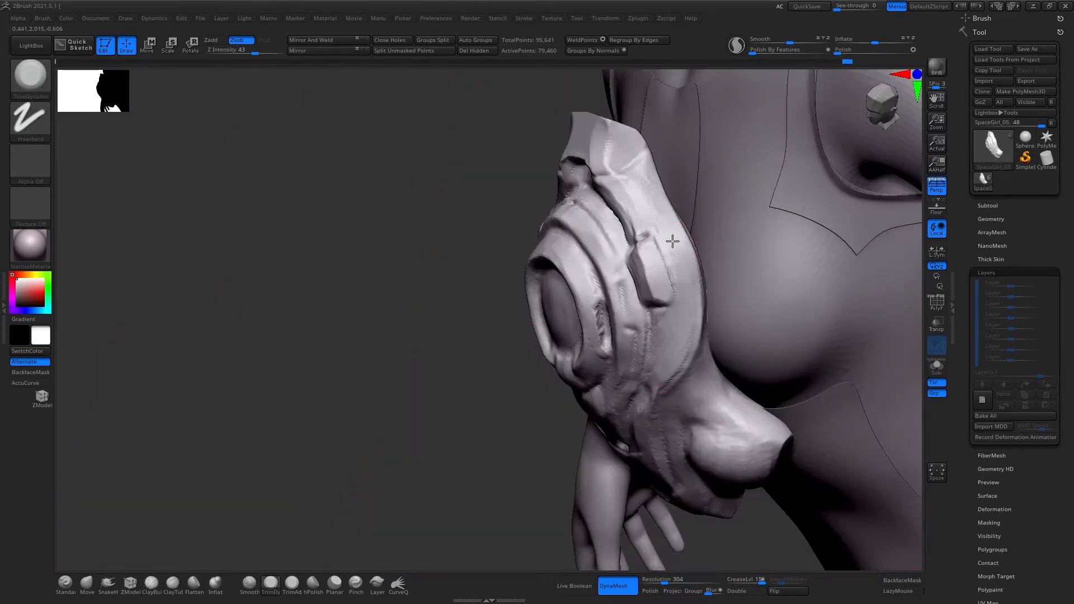
drag(415, 356, 455, 387)
mouse_move(483, 348)
mouse_down()
mouse_move(442, 330)
mouse_move(492, 372)
mouse_up()
Crease and build up the upper side band between the top tab and the side pad with DamStandard and ClayBuildup
key(b)
key(d)
key(s)
key(b)
key(c)
key(b)
right_drag(680, 246, 653, 218)
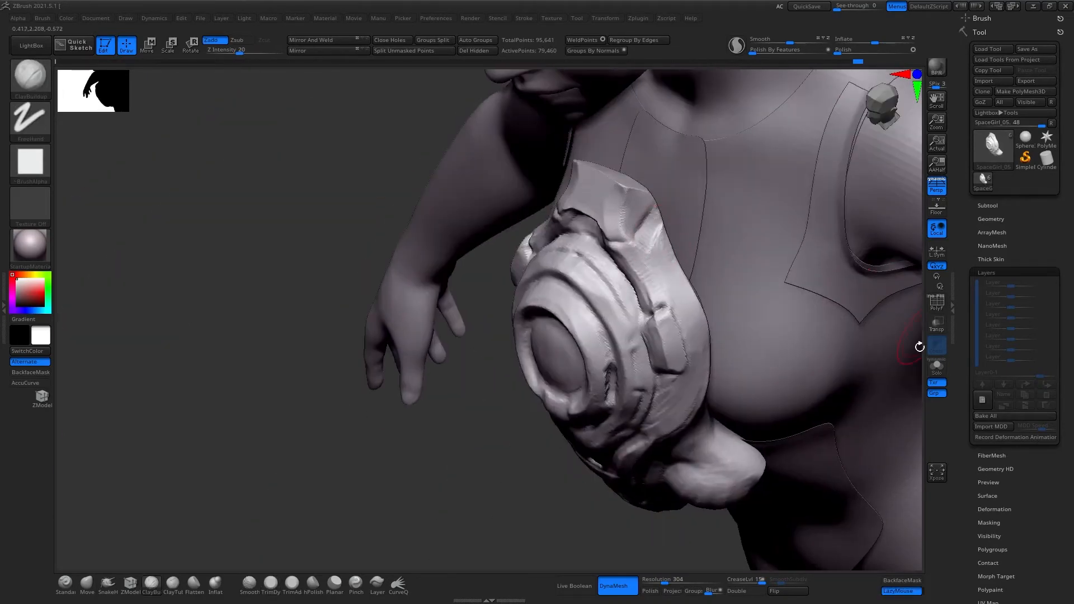
mouse_move(919, 347)
right_down()
mouse_move(663, 232)
mouse_move(636, 232)
right_up()
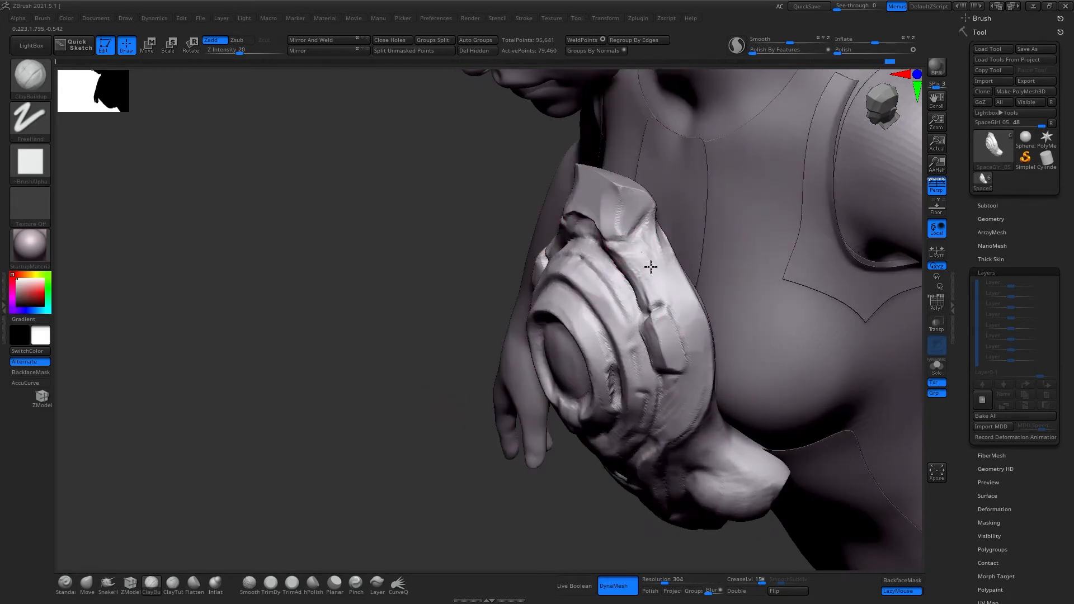
shift+right_drag(661, 303, 856, 151)
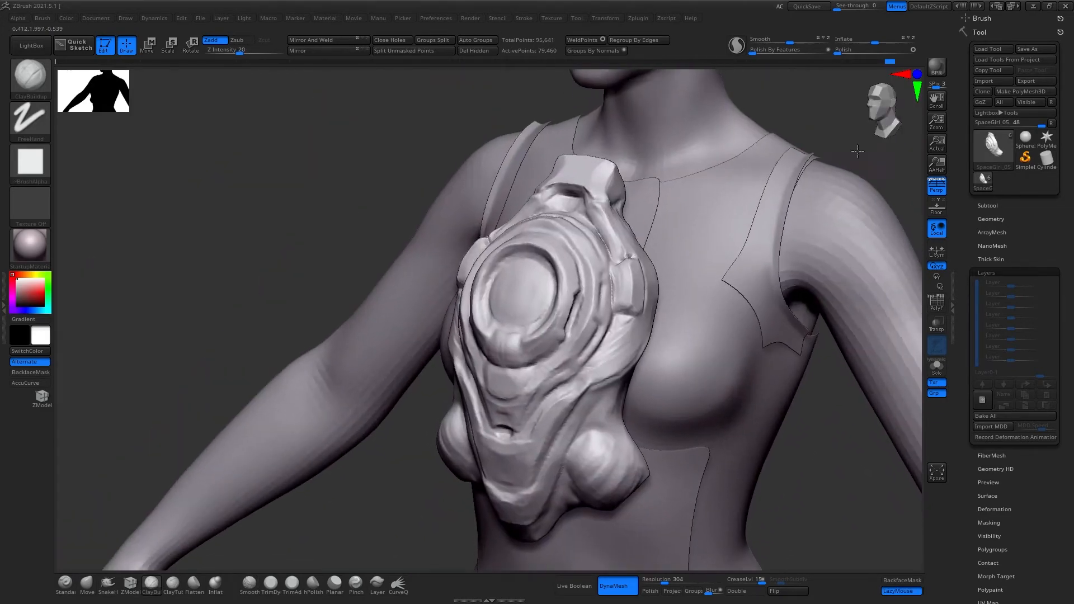
Sharpen the creases on the chest block's lower side beneath the side pad with DamStandard
key(b)
key(d)
key(s)
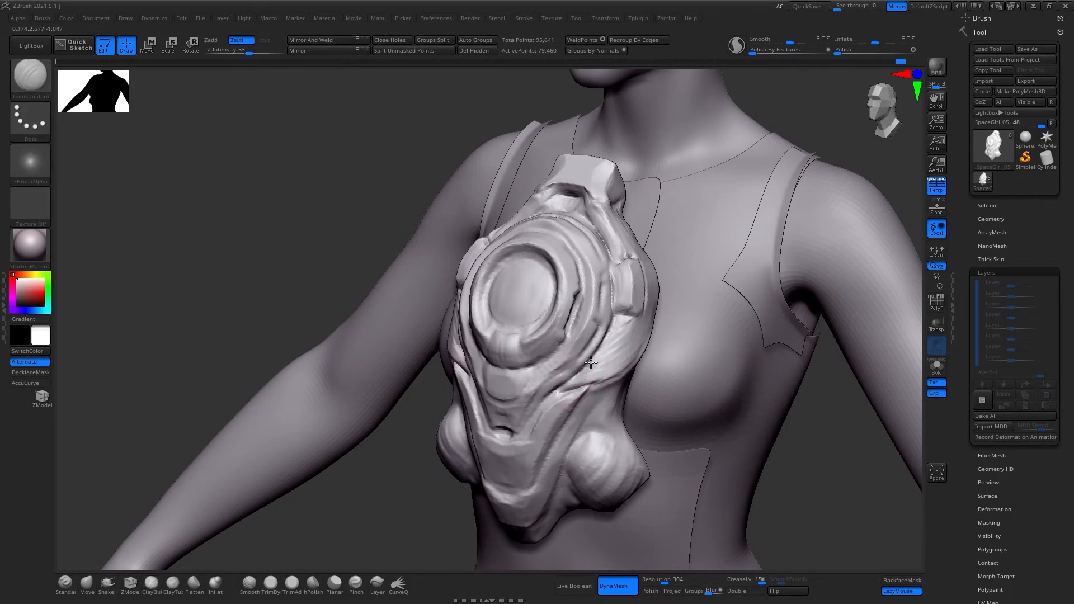
alt+right_drag(580, 383, 561, 272)
right_drag(784, 440, 556, 274)
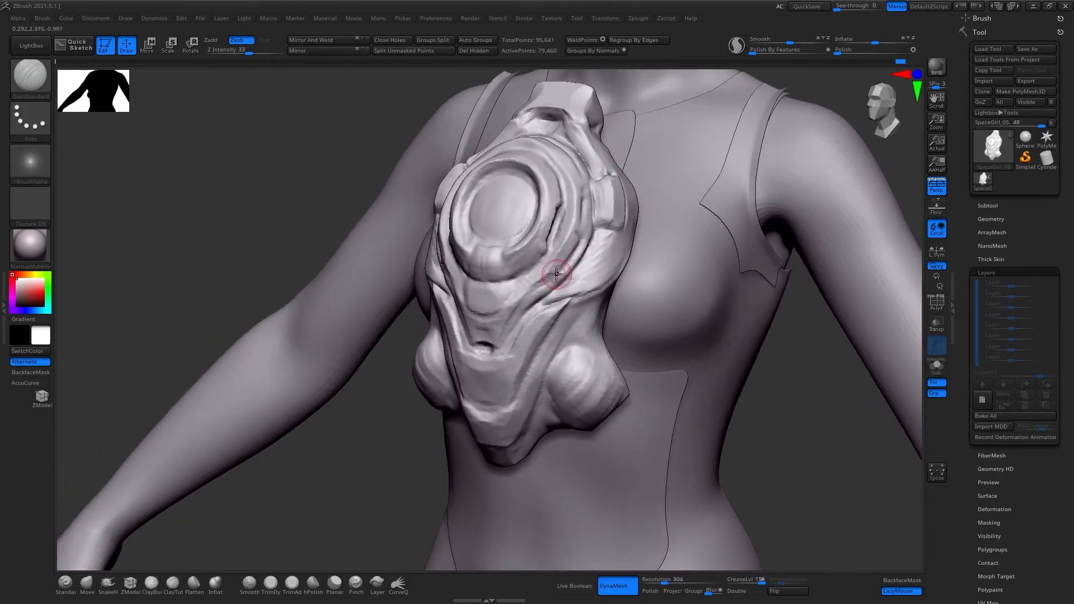
Refine the bands around the core with ClayBuildup and cut mirrored edge lines on the pad below it with DamStandard
key(b)
key(c)
key(b)
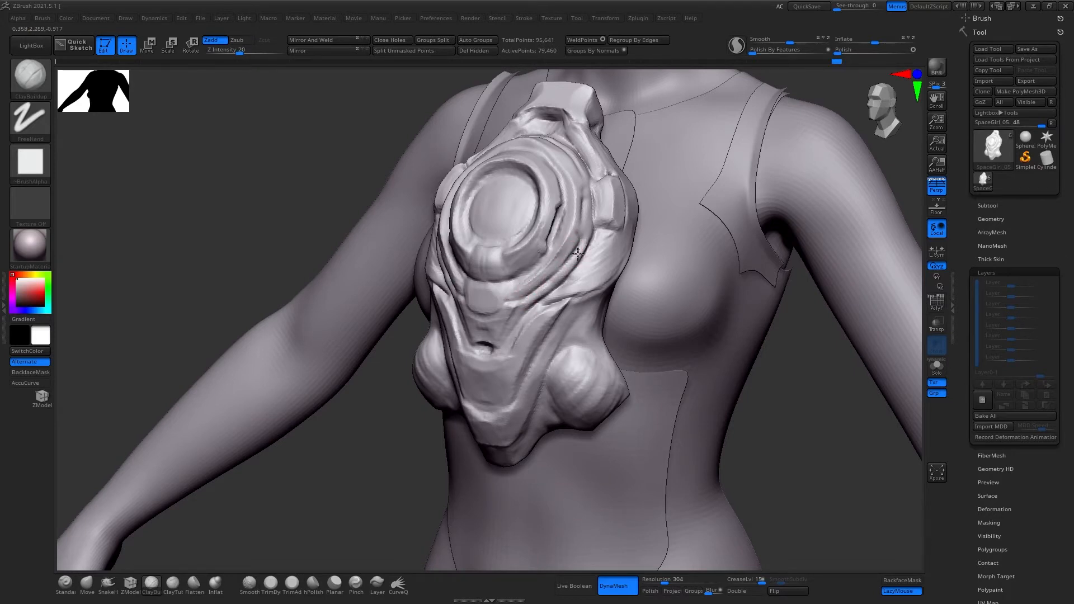
key(b)
key(d)
key(s)
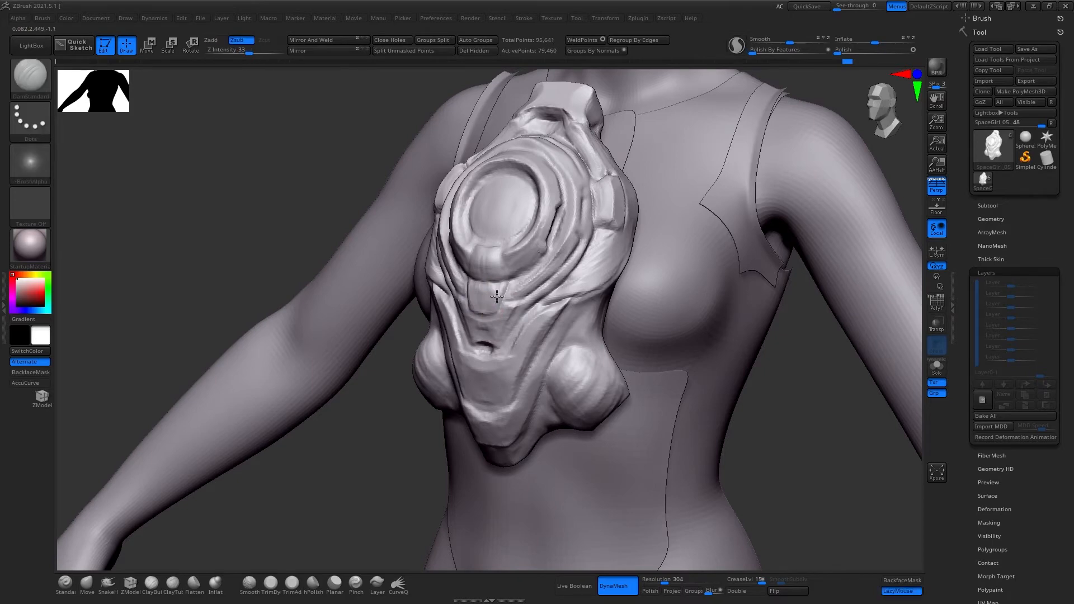
shift+right_drag(497, 297, 501, 300)
shift+drag(498, 284, 496, 313)
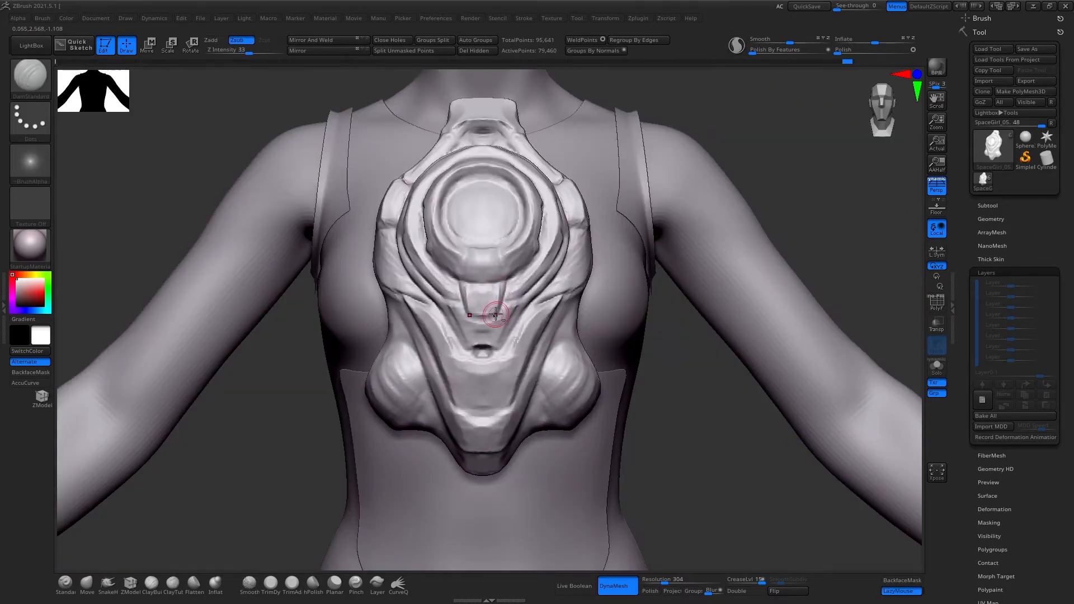
Shape the clasp-like segment at the base of the core ring with ClayBuildup and define its edges with DamStandard
key(b)
key(c)
key(b)
mouse_move(693, 416)
right_down()
mouse_move(483, 302)
mouse_move(496, 288)
mouse_move(448, 308)
mouse_move(484, 281)
right_up()
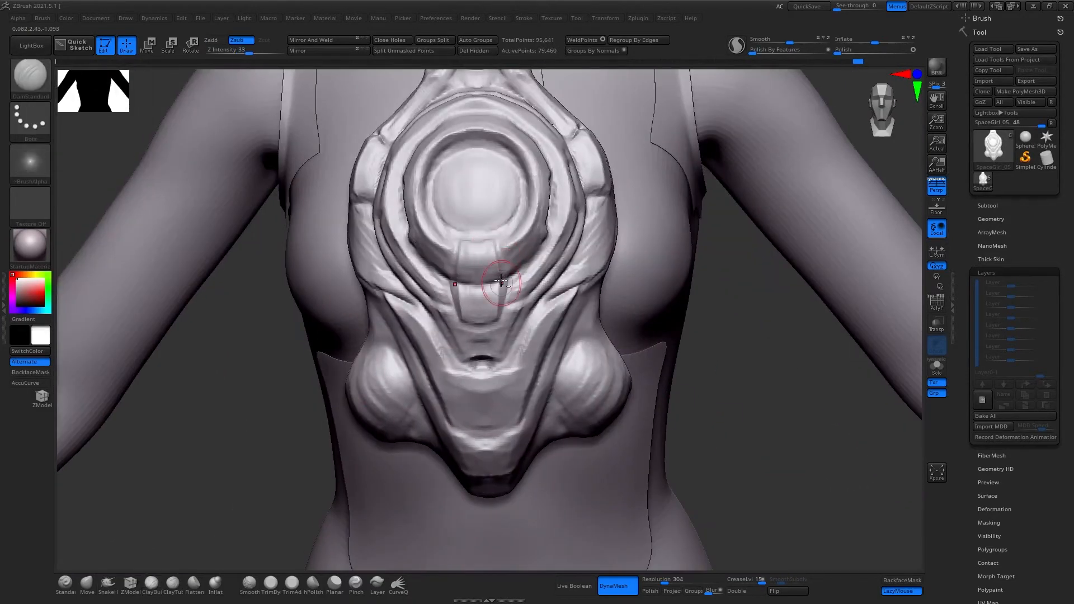
key(b)
key(c)
key(b)
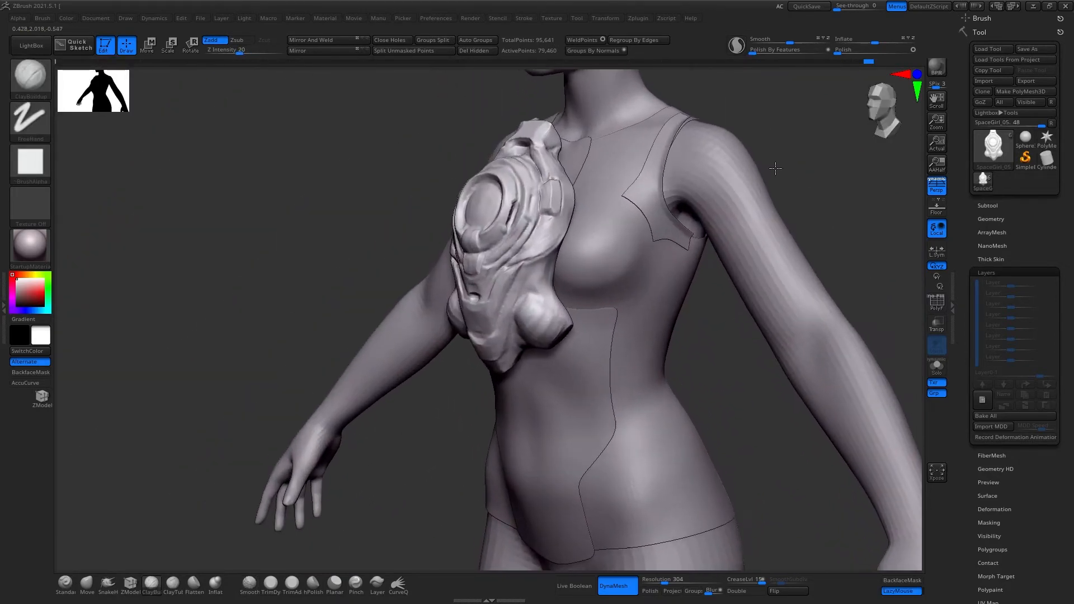
Adjust the chest block's side profile with the Move brush at a new brush size and save the file
key(b)
key(m)
key(v)
key(s)
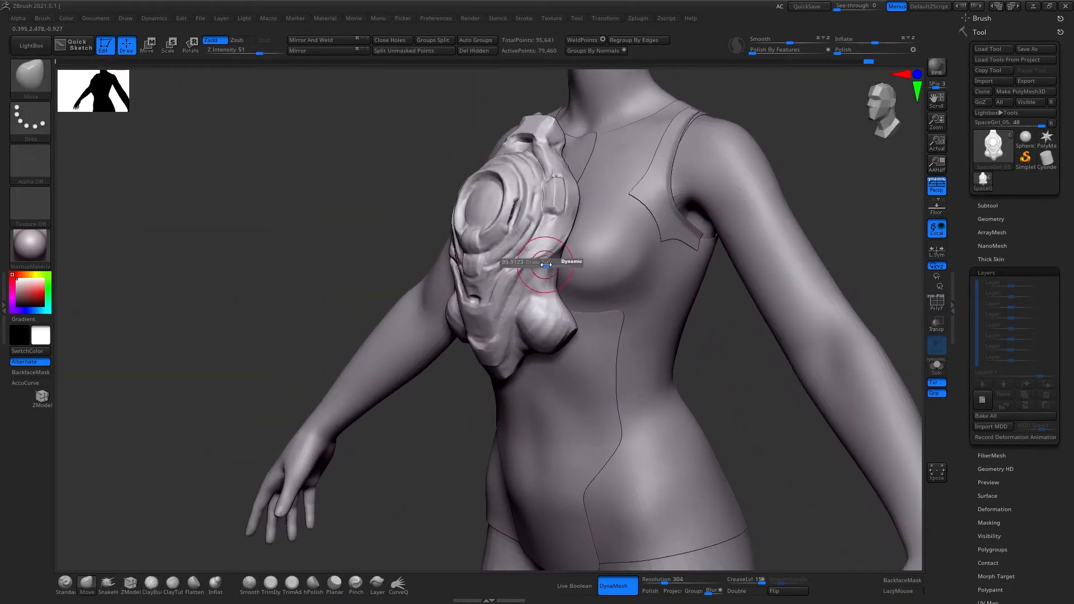
drag(542, 261, 540, 259)
mouse_move(800, 149)
mouse_down()
mouse_move(794, 126)
mouse_move(772, 162)
mouse_up()
drag(749, 406, 672, 380)
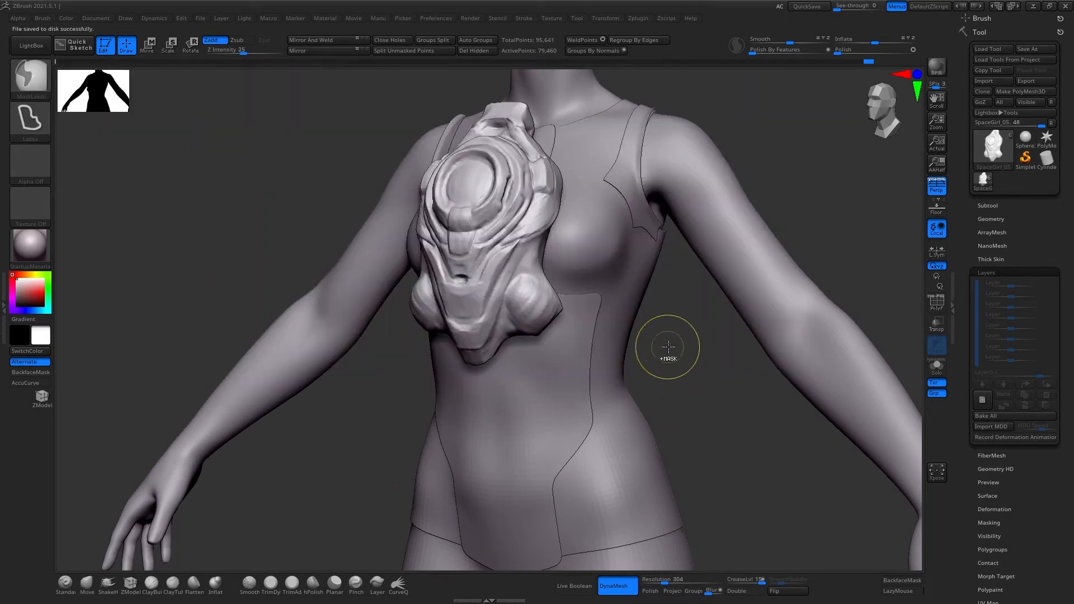
Isolate the chest unit's rounded side knobs with an inverted lasso mask and reposition them in depth with the gizmo
mouse_move(662, 346)
ctrl+mouse_down()
mouse_move(506, 323)
mouse_move(532, 349)
mouse_move(559, 316)
ctrl+mouse_up()
ctrl+click(695, 376)
key(w)
click(468, 147)
drag(711, 363, 633, 358)
drag(562, 321, 556, 316)
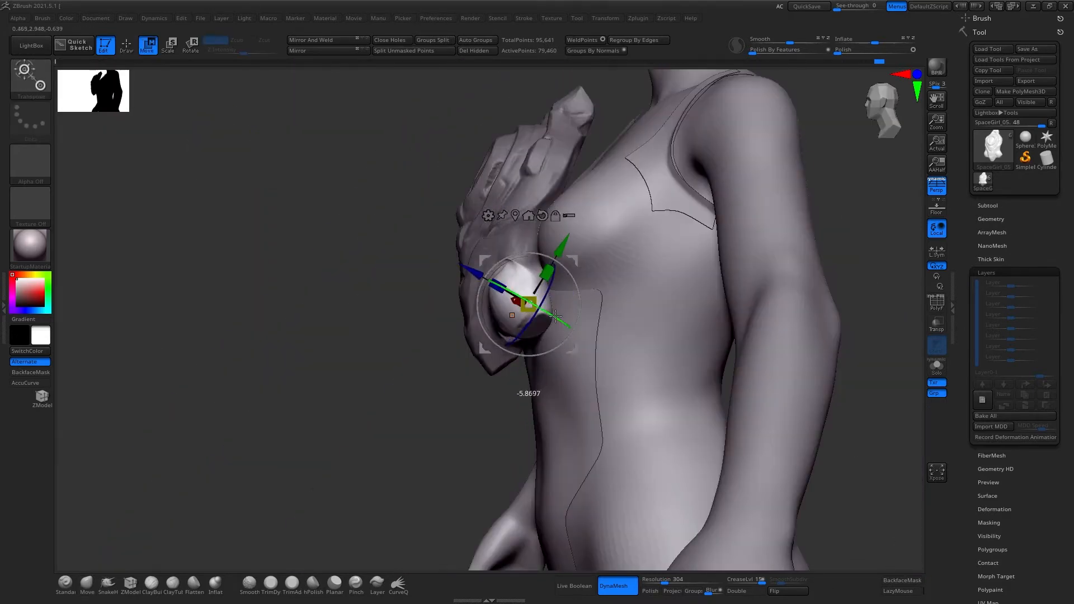
drag(559, 246, 556, 251)
mouse_move(870, 206)
mouse_down()
mouse_move(650, 362)
mouse_move(699, 407)
mouse_move(649, 370)
mouse_move(680, 392)
mouse_up()
Cut a crease around the base of the side knobs with DamStandard
key(q)
key(b)
key(d)
key(s)
mouse_move(694, 400)
mouse_down()
mouse_move(739, 431)
mouse_move(783, 442)
mouse_up()
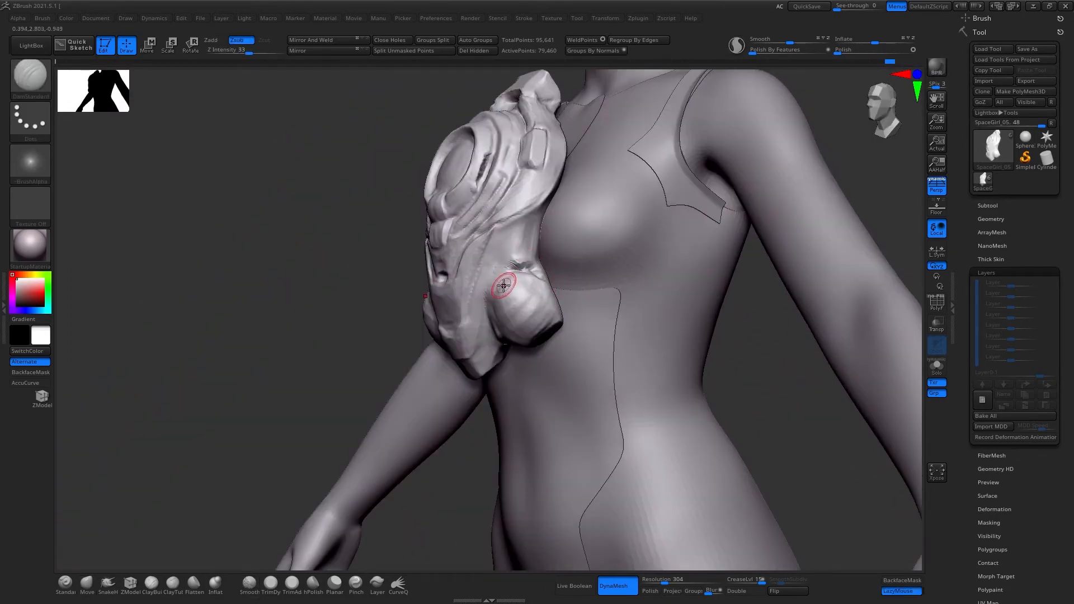
drag(702, 413, 688, 369)
Shape planes on the side knobs with ClayBuildup at an adjusted brush size and remesh the chest unit at DynaMesh resolution 432
key(s)
click(495, 338)
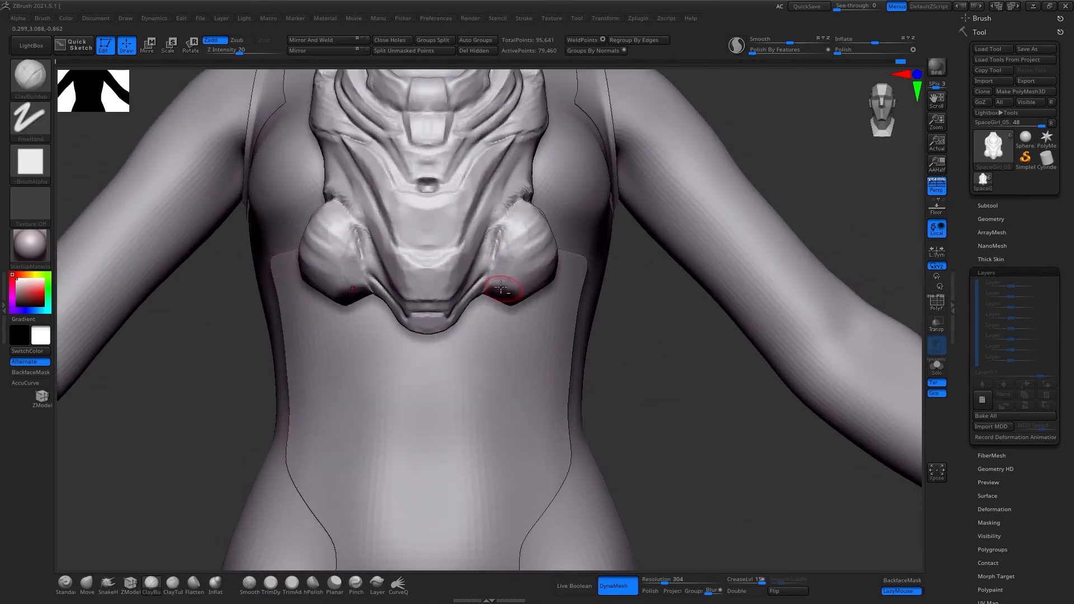
drag(504, 271, 505, 272)
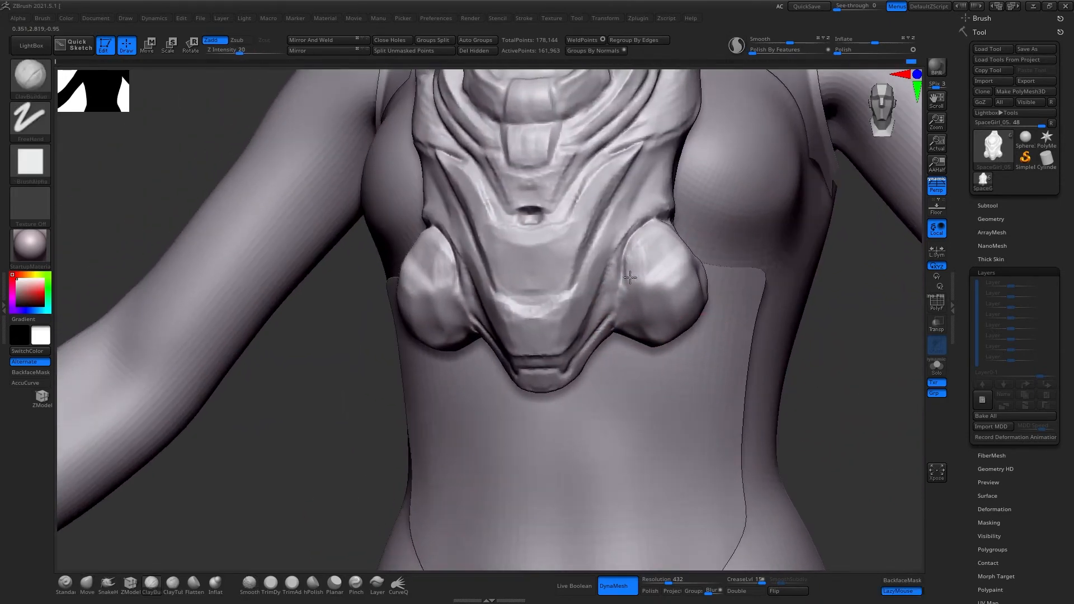
mouse_move(630, 278)
right_down()
mouse_move(665, 239)
mouse_move(693, 277)
mouse_move(670, 317)
right_up()
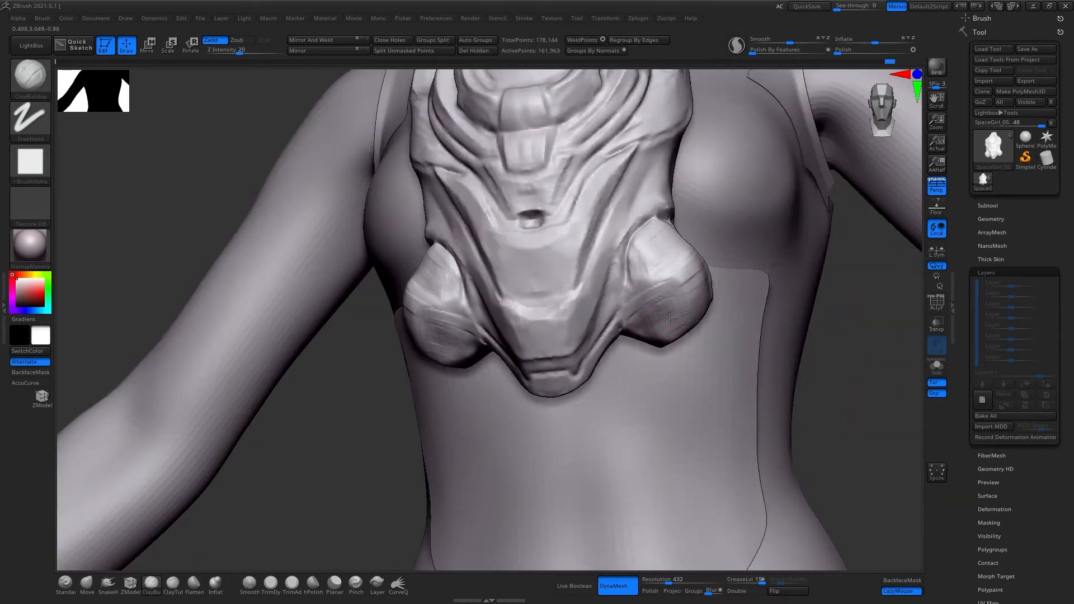
mouse_move(608, 338)
right_down()
mouse_move(593, 335)
mouse_move(609, 331)
right_up()
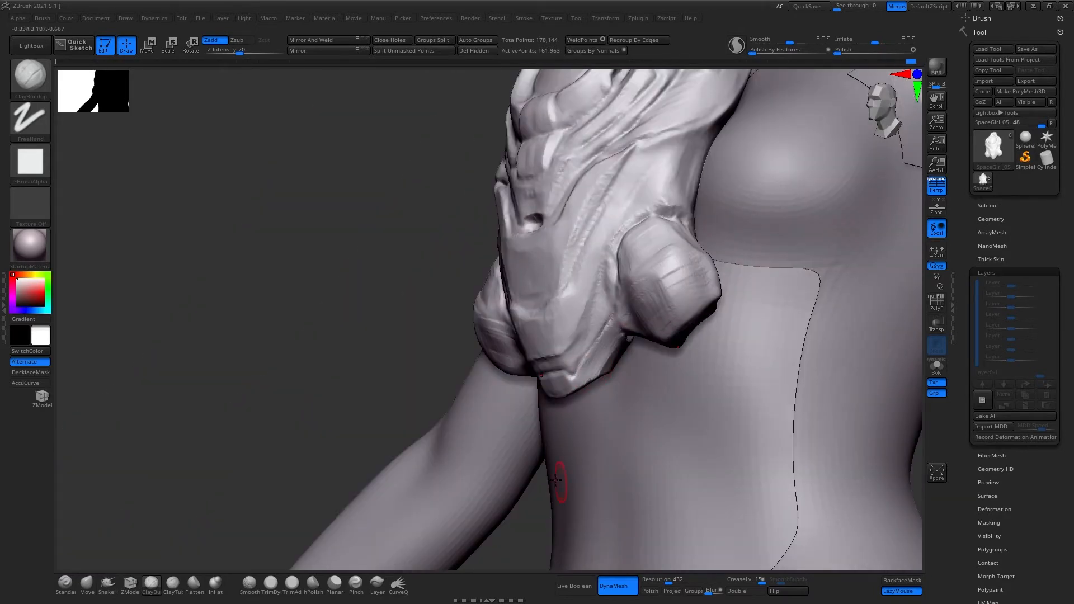
Isolate the chest unit and trim its underside between the side knobs and the lower tip with ClipCurve cuts
click(936, 367)
alt+right_drag(813, 304, 837, 362)
ctrl+shift+drag(602, 237, 570, 260)
ctrl+shift+drag(554, 319, 554, 322)
right_drag(611, 319, 686, 317)
ctrl+shift+drag(674, 268, 605, 233)
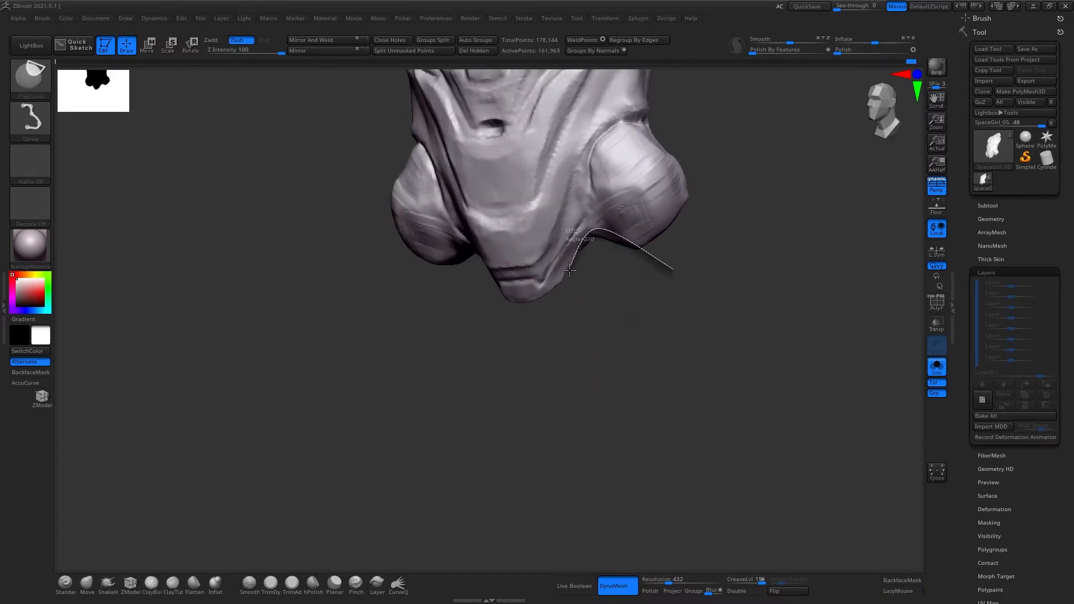
ctrl+shift+drag(570, 270, 566, 279)
right_drag(693, 296, 733, 291)
mouse_move(733, 291)
ctrl+right_down()
mouse_move(755, 278)
mouse_move(729, 311)
ctrl+right_up()
ctrl+shift+drag(696, 285, 576, 280)
mouse_move(705, 291)
shift+right_down()
mouse_move(744, 279)
mouse_move(748, 244)
mouse_move(729, 192)
mouse_move(834, 197)
mouse_move(758, 259)
mouse_move(728, 251)
shift+right_up()
Adjust the trimmed underside of the side knobs with the Move brush and smooth its edges
key(b)
key(m)
key(v)
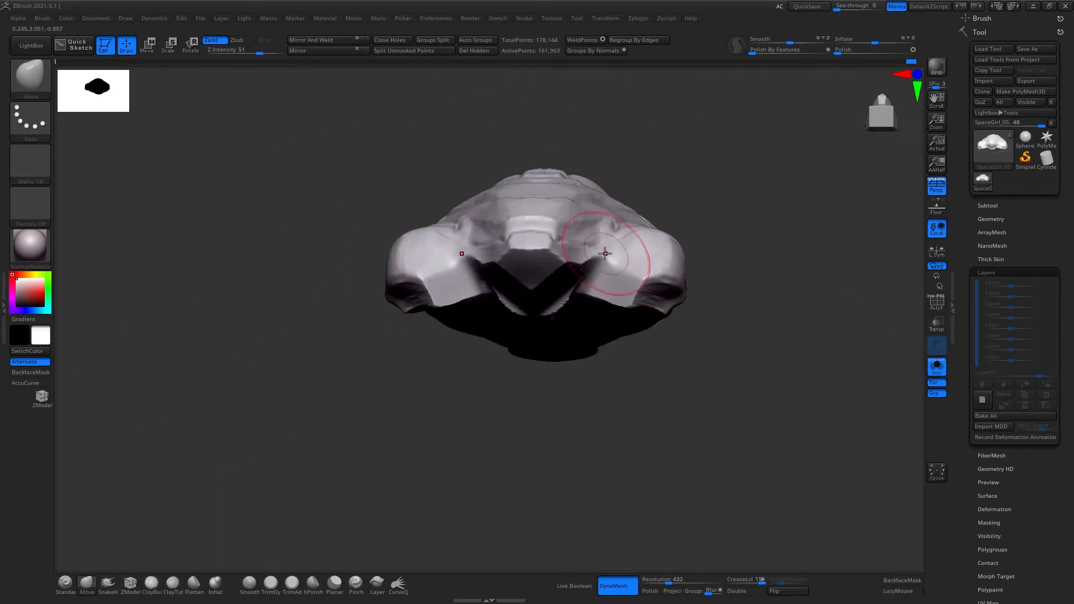
right_drag(605, 253, 660, 280)
shift+drag(638, 297, 616, 304)
right_drag(671, 291, 716, 279)
shift+drag(638, 300, 598, 310)
shift+right_drag(716, 280, 671, 302)
shift+drag(577, 322, 554, 307)
mouse_move(750, 224)
right_down()
mouse_move(770, 189)
mouse_move(749, 291)
right_up()
Fill the area around the side knobs with ClayBuildup and smooth the transition
key(b)
key(c)
key(b)
mouse_move(629, 292)
right_down()
mouse_move(678, 221)
mouse_move(741, 225)
mouse_move(787, 197)
mouse_move(683, 240)
right_up()
shift+drag(683, 240, 649, 238)
Flatten the knob faces with TrimDynamic and correct their shape with the Move brush at an adjusted size
key(b)
key(t)
key(d)
key(b)
key(m)
key(v)
mouse_move(653, 237)
right_down()
mouse_move(636, 306)
mouse_move(795, 229)
mouse_move(663, 222)
right_up()
key(s)
drag(663, 222, 663, 222)
Sharpen the edges of the side knobs from the front and back with DamStandard
mouse_move(644, 244)
ctrl+right_down()
mouse_move(635, 288)
mouse_move(645, 230)
mouse_move(622, 261)
mouse_move(772, 218)
mouse_move(670, 355)
ctrl+right_up()
key(b)
key(d)
key(s)
mouse_move(797, 284)
right_down()
mouse_move(722, 266)
mouse_move(715, 252)
mouse_move(750, 255)
mouse_move(635, 357)
right_up()
right_drag(721, 244, 748, 250)
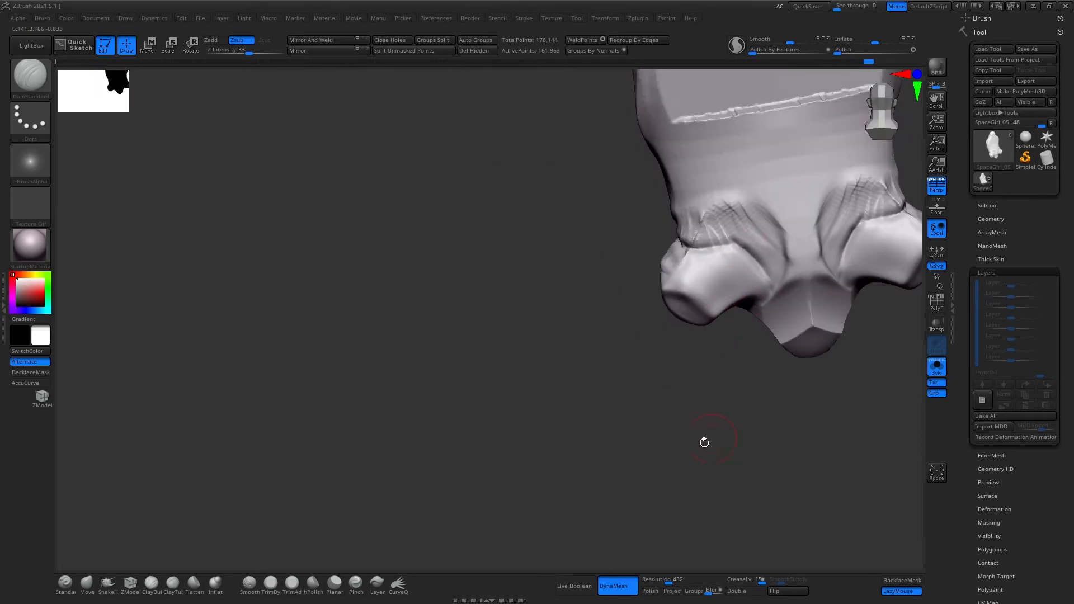
mouse_move(702, 441)
right_down()
mouse_move(720, 288)
mouse_move(752, 416)
mouse_move(766, 228)
mouse_move(722, 250)
mouse_move(829, 267)
right_up()
Build up the side panel above the knob with ClayBuildup and crease the upper plate's lower edge with DamStandard
key(b)
key(c)
key(b)
mouse_move(812, 215)
right_down()
mouse_move(728, 233)
mouse_move(762, 211)
mouse_move(715, 219)
mouse_move(762, 148)
right_up()
key(b)
key(d)
key(s)
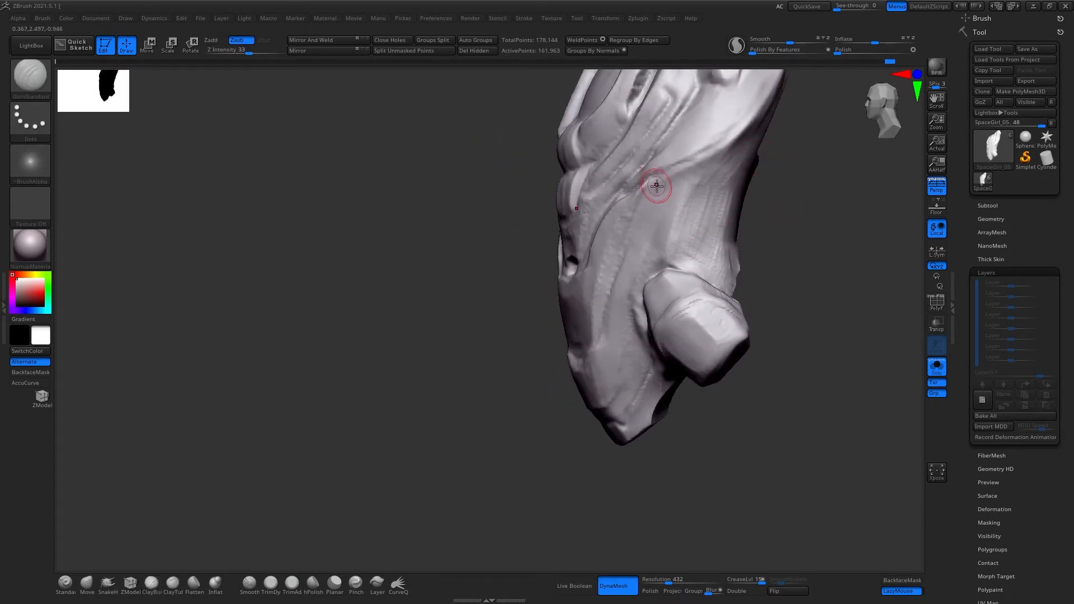
mouse_move(653, 183)
right_down()
mouse_move(821, 145)
mouse_move(642, 176)
right_up()
right_drag(791, 141, 695, 183)
mouse_move(816, 130)
right_down()
mouse_move(690, 216)
mouse_move(796, 218)
mouse_move(706, 233)
mouse_move(626, 229)
right_up()
Set the masking brush to MaskPen
ctrl+click(31, 79)
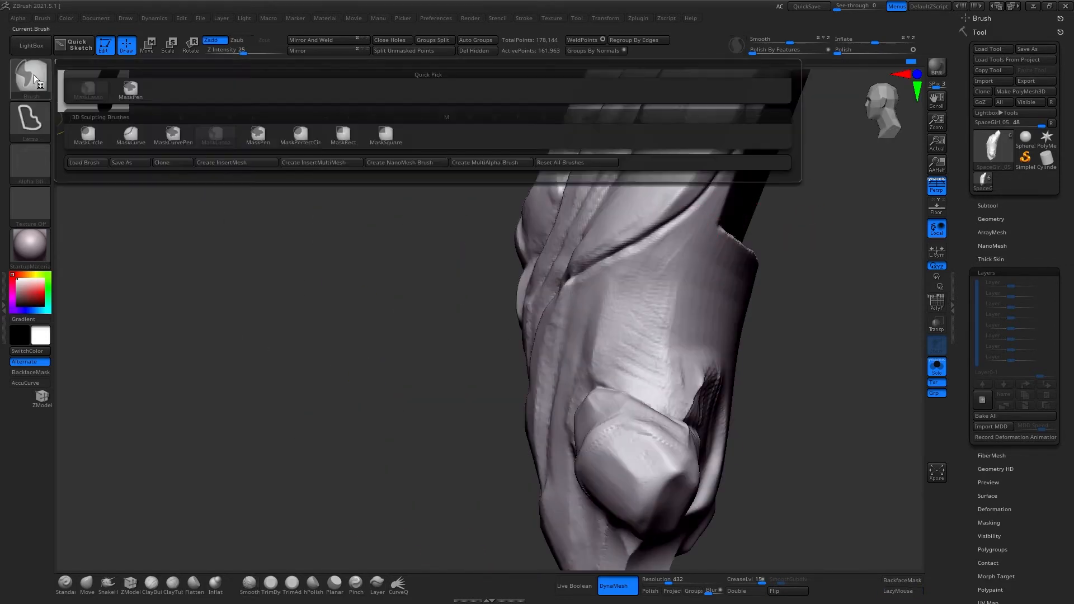
ctrl+click(257, 136)
mouse_move(728, 177)
right_down()
mouse_move(667, 248)
mouse_move(678, 251)
right_up()
mouse_move(608, 320)
right_down()
mouse_move(694, 319)
mouse_move(643, 240)
mouse_move(887, 247)
mouse_move(839, 283)
mouse_move(729, 229)
mouse_move(711, 272)
mouse_move(727, 253)
mouse_move(649, 314)
mouse_move(760, 259)
mouse_move(769, 279)
mouse_move(722, 342)
right_up()
Flatten the side panel between the upper plate and the knob with TrimDynamic and switch to the Move brush
key(b)
key(t)
key(d)
key(b)
key(m)
key(v)
Paint a mask over the side panel between the upper plate and the knob, and invert it
key(ctrl)
right_drag(679, 341, 669, 336)
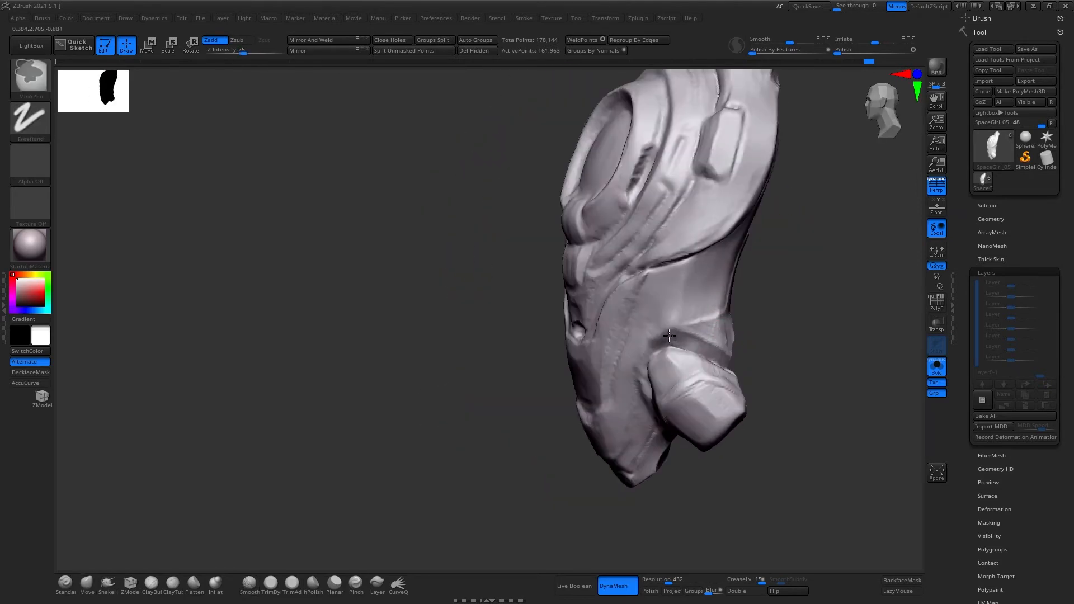
right_drag(647, 295, 709, 295)
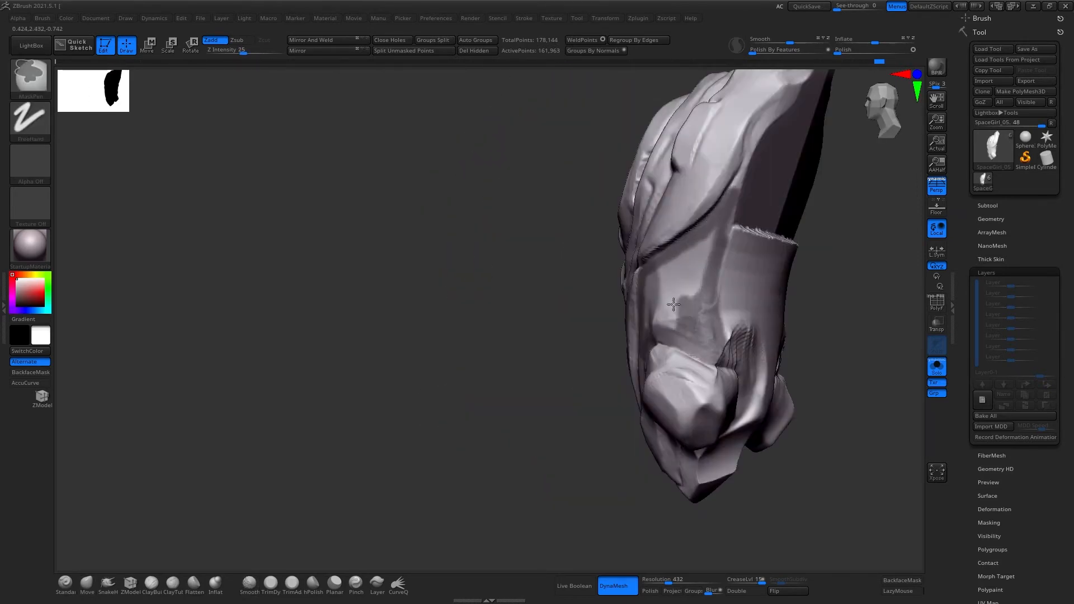
right_drag(837, 252, 663, 303)
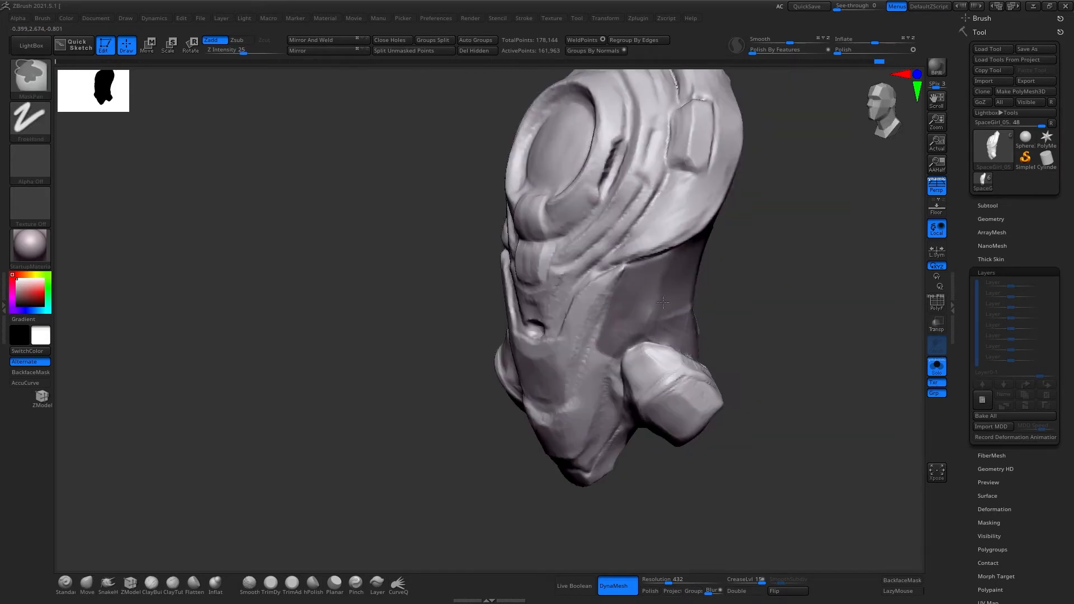
ctrl+click(806, 273)
Reshape the exposed side panels with the Move brush at an adjusted size and clear the mask
right_drag(834, 271, 727, 309)
key(s)
drag(727, 313, 741, 314)
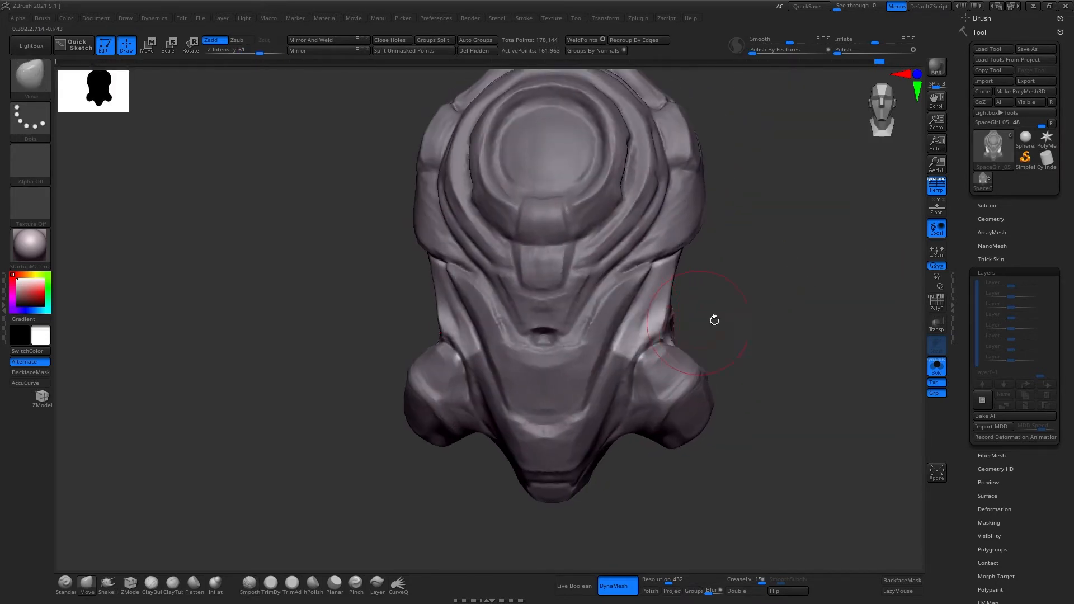
mouse_move(714, 320)
right_down()
mouse_move(743, 293)
mouse_move(625, 312)
right_up()
right_drag(724, 275, 819, 235)
ctrl+drag(819, 206, 854, 255)
Show the body again and paint a mask over the chest unit's lower section along the V-shaped edge beneath the core
mouse_move(854, 256)
right_down()
mouse_move(834, 287)
mouse_move(799, 221)
mouse_move(822, 220)
mouse_move(825, 244)
mouse_move(808, 218)
mouse_move(692, 287)
right_up()
right_drag(847, 170, 845, 172)
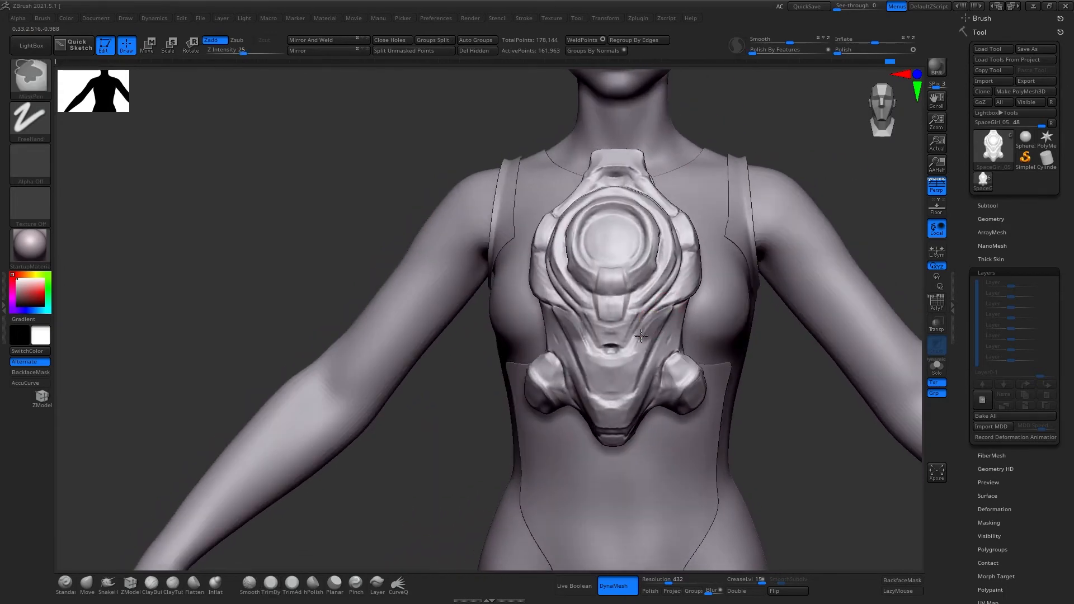
mouse_move(657, 310)
ctrl+mouse_down()
mouse_move(672, 320)
mouse_move(614, 366)
ctrl+mouse_up()
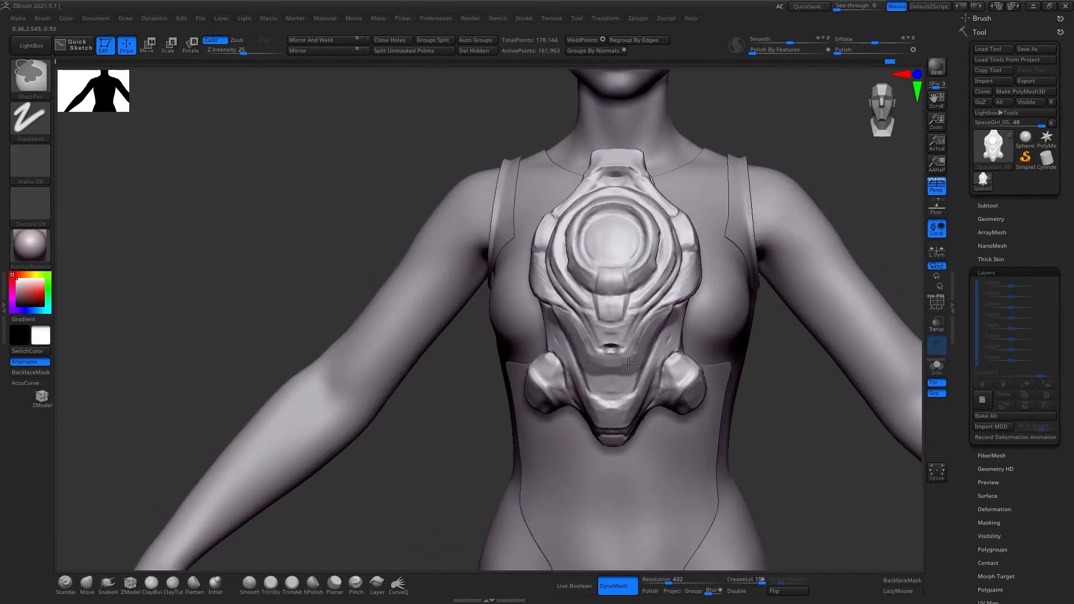
right_drag(831, 154, 745, 168)
right_drag(668, 303, 783, 235)
ctrl+drag(657, 314, 661, 335)
right_drag(783, 335, 783, 386)
ctrl+drag(774, 390, 651, 324)
ctrl+drag(798, 448, 529, 358)
Isolate the chest unit, extend the mask around its lower sides and back, and invert it
right_drag(862, 168, 787, 170)
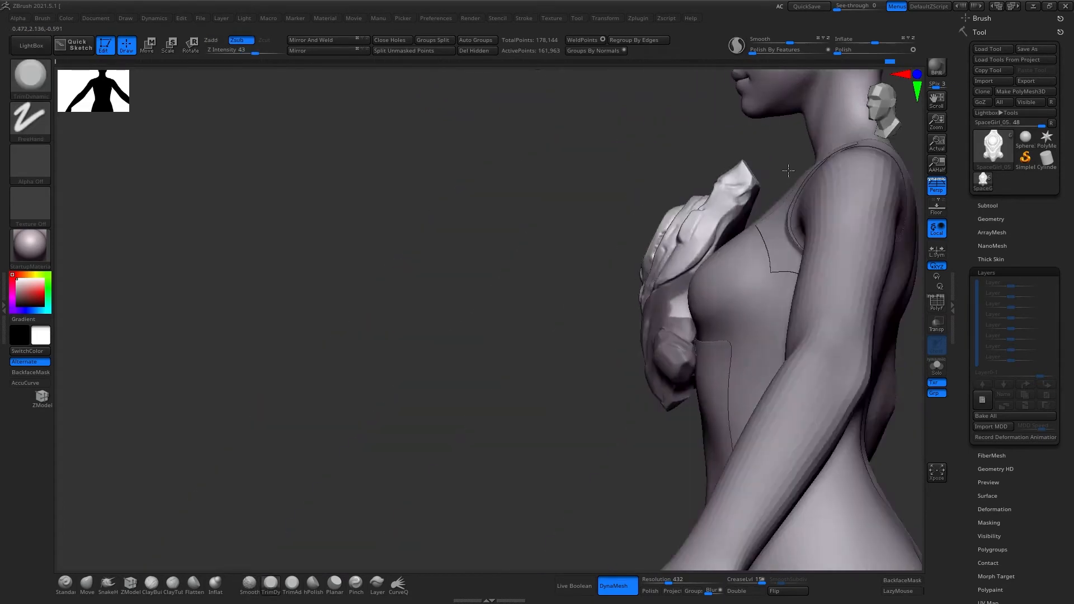
key(shift+s)
right_drag(680, 307, 616, 307)
ctrl+drag(775, 291, 777, 339)
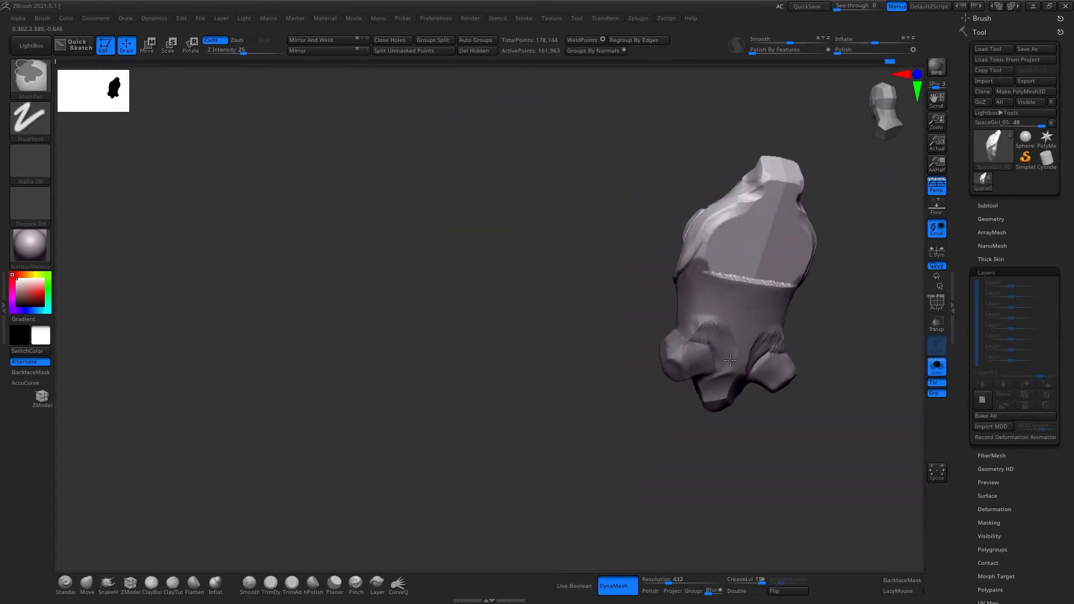
right_drag(710, 302, 794, 278)
ctrl+click(793, 278)
Show the body and reshape the exposed lower section with the Move brush, undoing the last stroke
key(shift+s)
drag(631, 330, 622, 330)
mouse_move(559, 330)
right_down()
mouse_move(619, 330)
mouse_move(830, 223)
mouse_move(794, 235)
right_up()
drag(640, 319, 632, 338)
mouse_move(727, 339)
right_down()
mouse_move(856, 342)
mouse_move(671, 336)
right_up()
mouse_move(688, 383)
ctrl+right_down()
mouse_move(729, 355)
mouse_move(845, 192)
mouse_move(597, 242)
mouse_move(582, 216)
mouse_move(607, 263)
ctrl+right_up()
drag(643, 323, 645, 326)
key(ctrl+z)
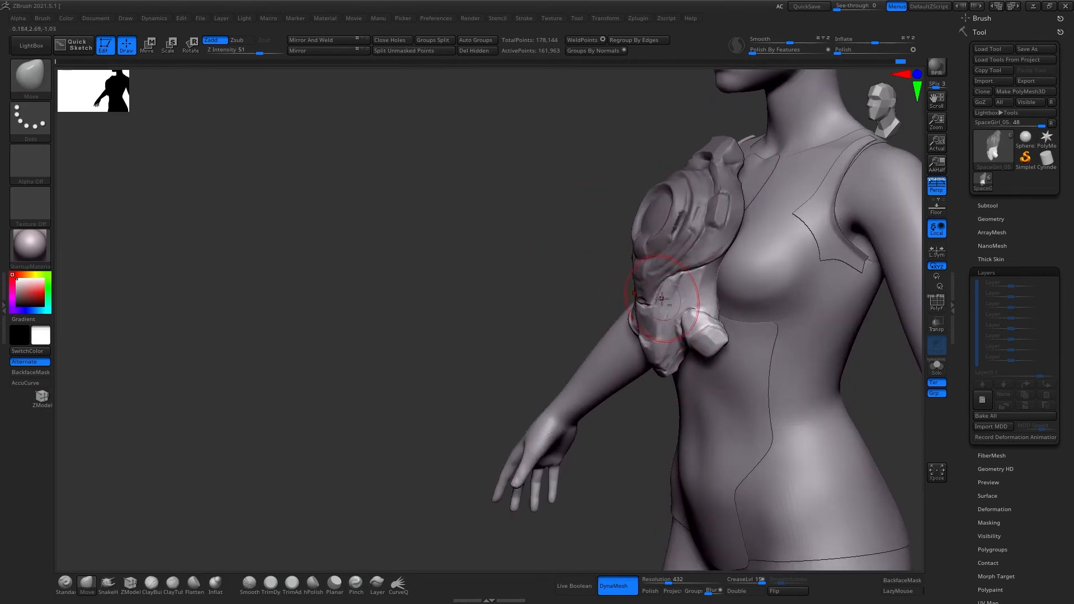
Sharpen the creases on the lower V-shaped plate with DamStandard at an adjusted brush size
key(b)
key(d)
key(s)
key(s)
mouse_move(666, 308)
ctrl+right_down()
mouse_move(683, 280)
mouse_move(783, 282)
mouse_move(767, 280)
ctrl+right_up()
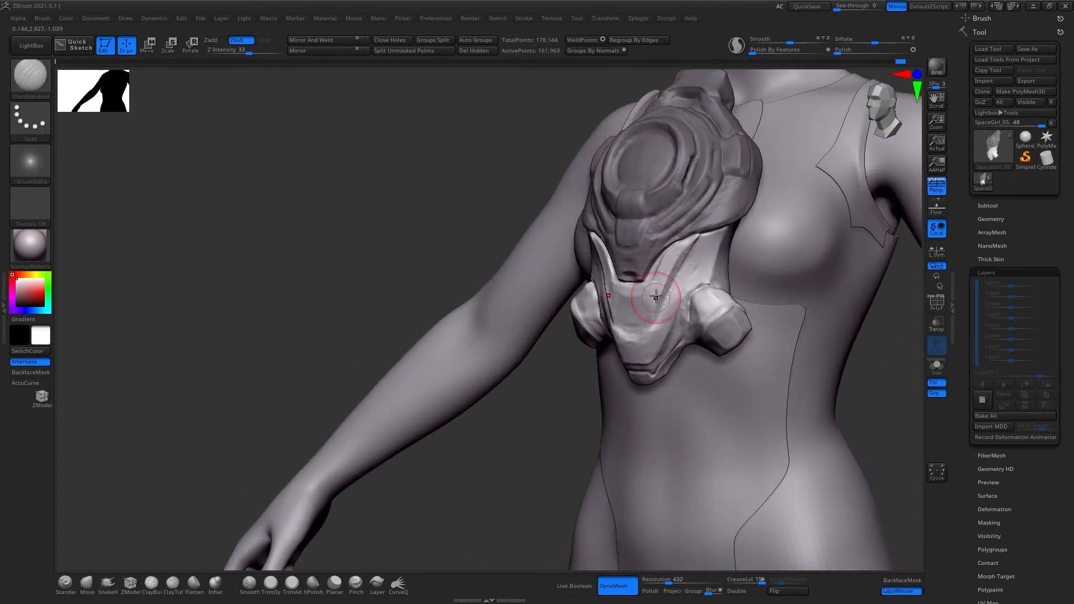
Build up the lower V-shaped plate and its rim with ClayBuildup, then flatten it with TrimDynamic and smooth it
key(b)
key(c)
key(b)
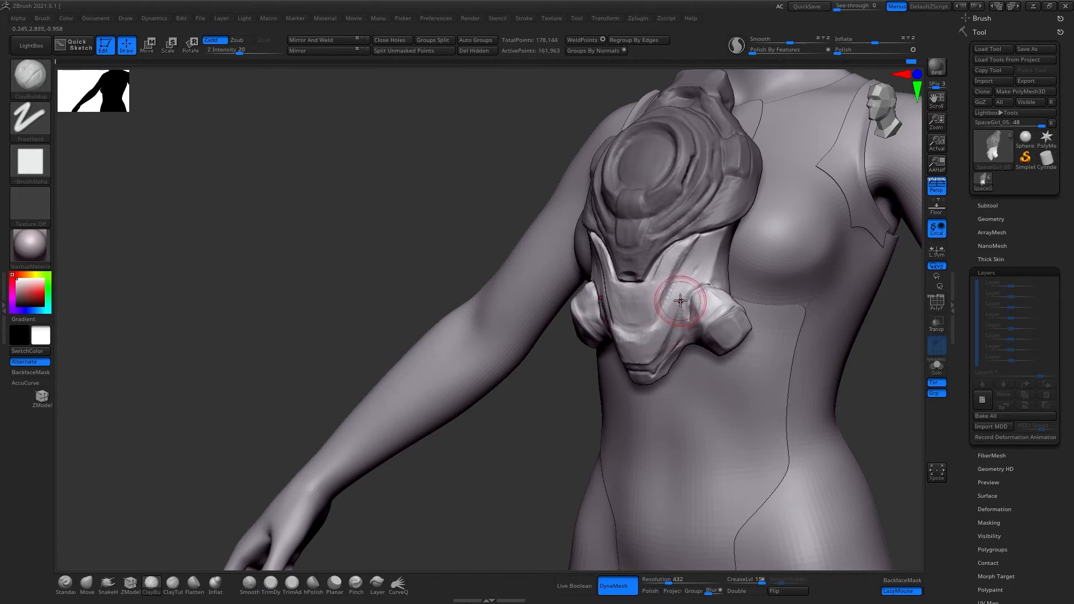
drag(679, 297, 650, 335)
key(s)
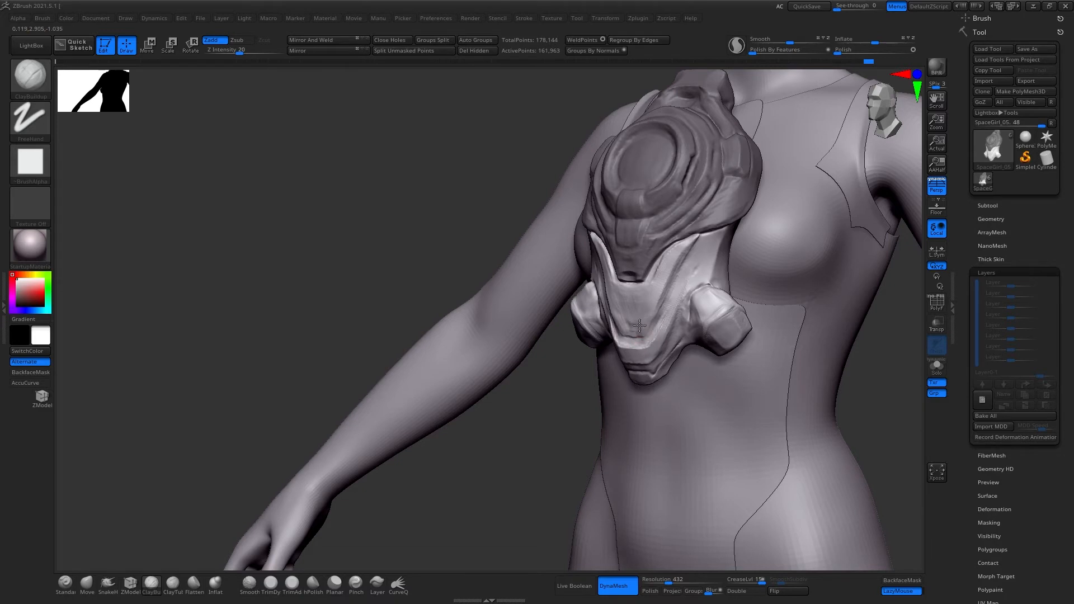
drag(639, 325, 640, 335)
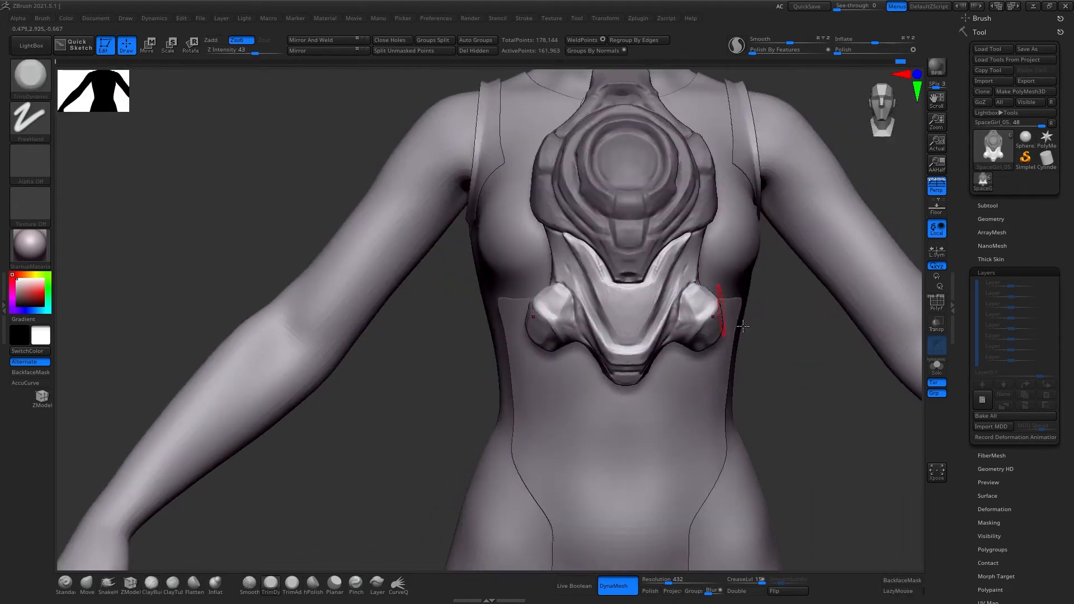
drag(743, 326, 688, 243)
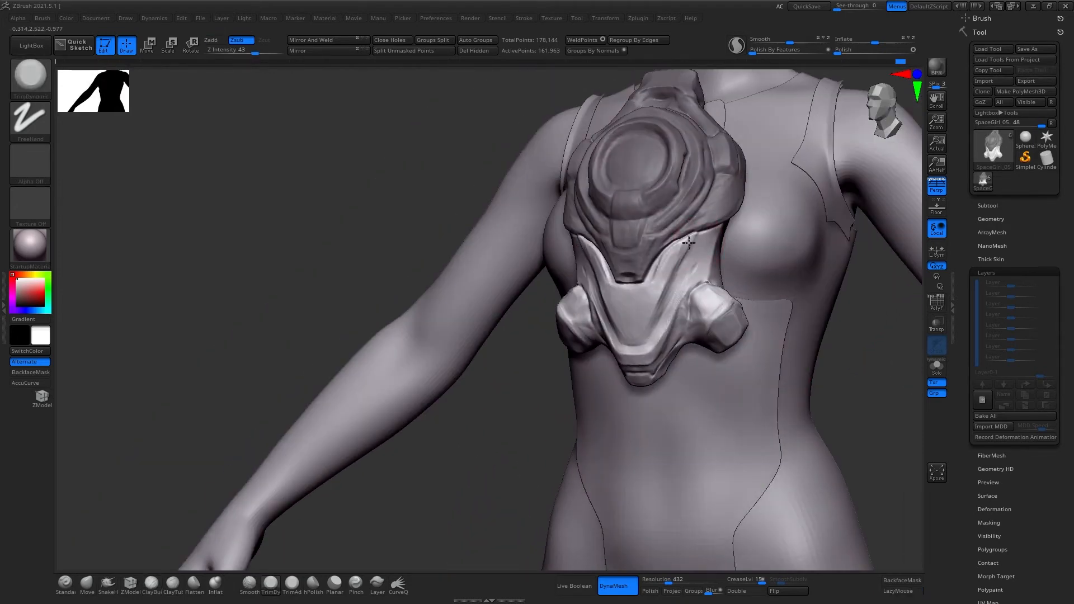
mouse_move(668, 291)
shift+mouse_down()
mouse_move(655, 320)
mouse_move(673, 270)
shift+mouse_up()
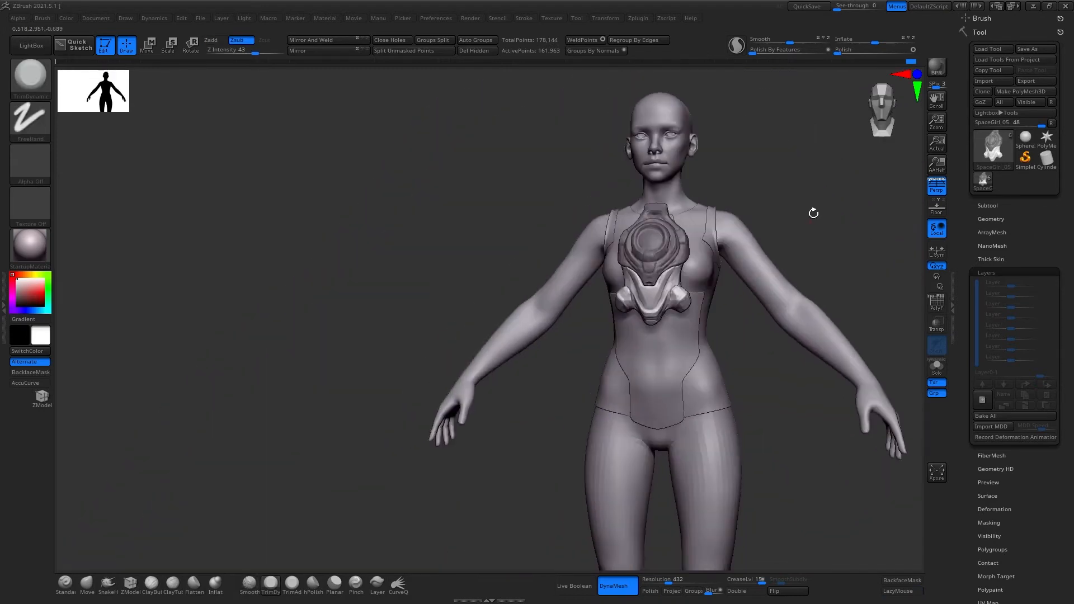
Adjust the lower section's proportions around the tip with the Move brush at a larger size
mouse_move(746, 211)
mouse_down()
mouse_move(623, 347)
mouse_move(717, 265)
mouse_up()
key(s)
key(s)
drag(840, 384, 690, 351)
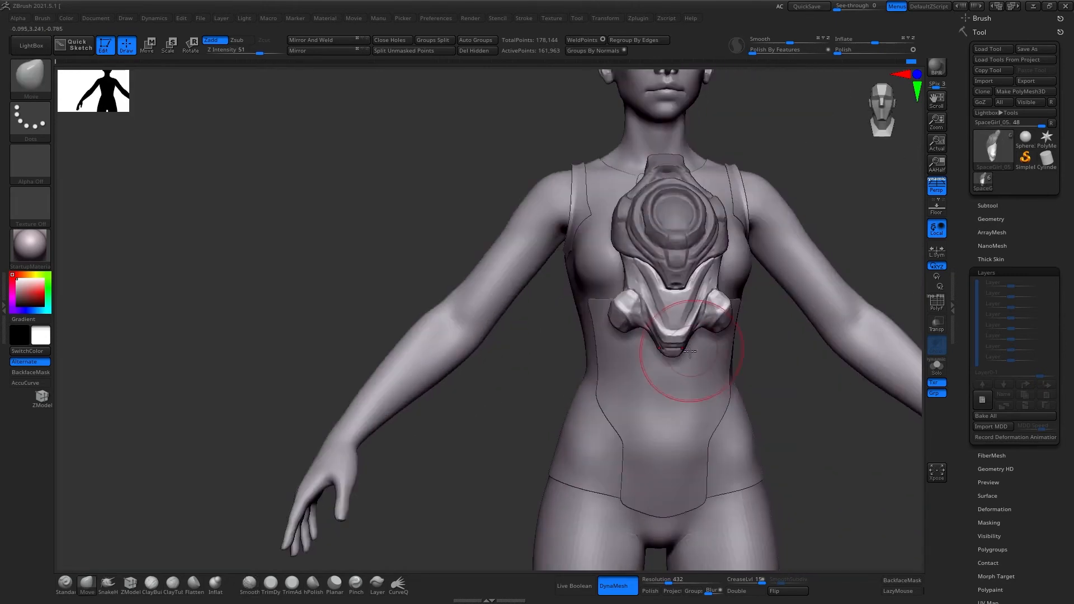
mouse_move(839, 351)
right_down()
mouse_move(732, 300)
mouse_move(787, 379)
mouse_move(702, 336)
right_up()
Refine the surface beside the side knobs with ClayBuildup, smooth it, and clear the mask
key(b)
key(c)
key(b)
mouse_move(828, 391)
right_down()
mouse_move(686, 462)
mouse_move(783, 442)
right_up()
shift+drag(706, 283, 715, 259)
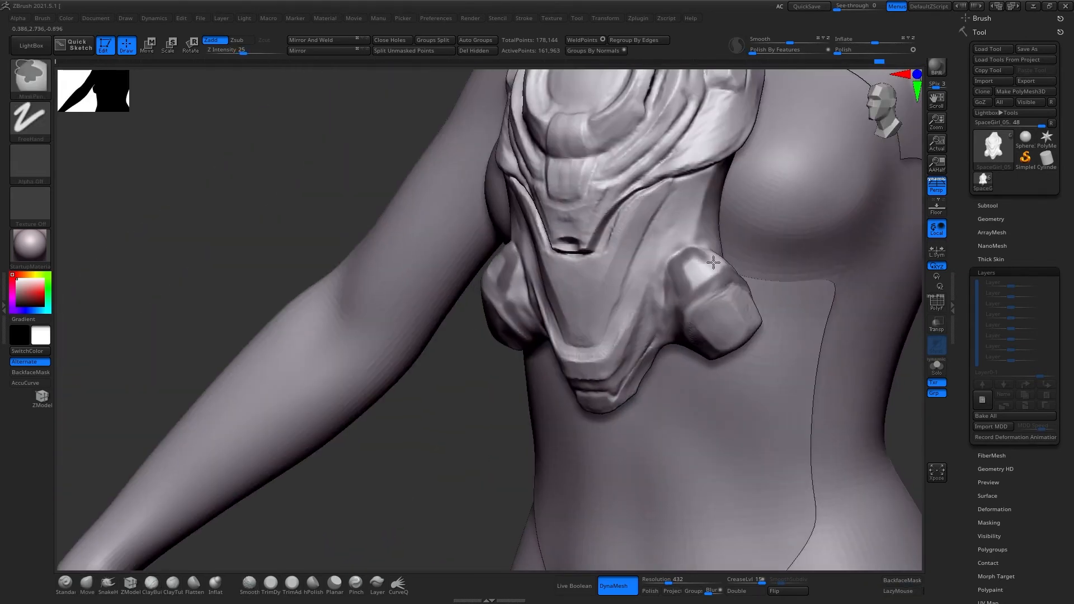
Refine the side knobs' faces and build up their surface with ClayBuildup
mouse_move(714, 259)
right_down()
mouse_move(795, 314)
mouse_move(694, 283)
mouse_move(795, 302)
right_up()
mouse_move(659, 258)
right_down()
mouse_move(604, 268)
mouse_move(710, 276)
right_up()
drag(710, 276, 702, 312)
shift+right_drag(702, 312, 702, 298)
drag(702, 297, 694, 288)
mouse_move(693, 288)
right_down()
mouse_move(783, 302)
mouse_move(732, 283)
mouse_move(702, 341)
mouse_move(828, 412)
mouse_move(680, 324)
mouse_move(806, 425)
right_up()
mouse_move(805, 425)
ctrl+right_down()
mouse_move(793, 384)
mouse_move(783, 406)
ctrl+right_up()
key(b)
key(c)
key(b)
drag(732, 259, 705, 352)
mouse_move(704, 353)
right_down()
mouse_move(762, 237)
mouse_move(762, 267)
mouse_move(719, 272)
right_up()
Flatten the side knobs with TrimDynamic and adjust their outline with the Move brush
key(b)
key(t)
key(d)
mouse_move(912, 212)
right_down()
mouse_move(856, 241)
mouse_move(831, 285)
mouse_move(659, 355)
mouse_move(854, 352)
mouse_move(850, 292)
mouse_move(815, 276)
mouse_move(783, 173)
mouse_move(654, 394)
mouse_move(757, 235)
right_up()
key(b)
key(m)
key(v)
drag(757, 235, 800, 268)
Sharpen the side knobs' edges with DamStandard, then refine their planes and shape with TrimDynamic and Move
mouse_move(659, 453)
shift+right_down()
mouse_move(856, 208)
mouse_move(895, 349)
mouse_move(655, 391)
mouse_move(602, 283)
mouse_move(738, 334)
mouse_move(504, 436)
shift+right_up()
click(940, 371)
mouse_move(840, 392)
right_down()
mouse_move(628, 472)
mouse_move(694, 251)
mouse_move(655, 223)
mouse_move(647, 283)
mouse_move(745, 321)
mouse_move(661, 325)
mouse_move(763, 307)
mouse_move(683, 307)
mouse_move(719, 302)
mouse_move(723, 281)
mouse_move(650, 315)
mouse_move(721, 301)
mouse_move(636, 326)
mouse_move(731, 317)
mouse_move(636, 313)
mouse_move(657, 293)
mouse_move(621, 341)
mouse_move(655, 296)
mouse_move(671, 318)
mouse_move(720, 278)
mouse_move(693, 300)
mouse_move(681, 280)
mouse_move(675, 300)
mouse_move(741, 203)
mouse_move(749, 240)
mouse_move(771, 187)
right_up()
key(b)
key(d)
key(s)
key(b)
key(t)
key(d)
key(b)
key(m)
key(v)
Mask the chest unit except its two side knobs and bring up the transform gizmo on them
ctrl+shift+drag(685, 150, 683, 294)
mouse_move(728, 268)
shift+right_down()
mouse_move(773, 263)
mouse_move(795, 235)
mouse_move(827, 254)
mouse_move(766, 254)
mouse_move(777, 165)
mouse_move(806, 263)
mouse_move(782, 376)
mouse_move(734, 373)
mouse_move(663, 284)
shift+right_up()
key(b)
key(c)
key(b)
key(shift+alt+s)
key(w)
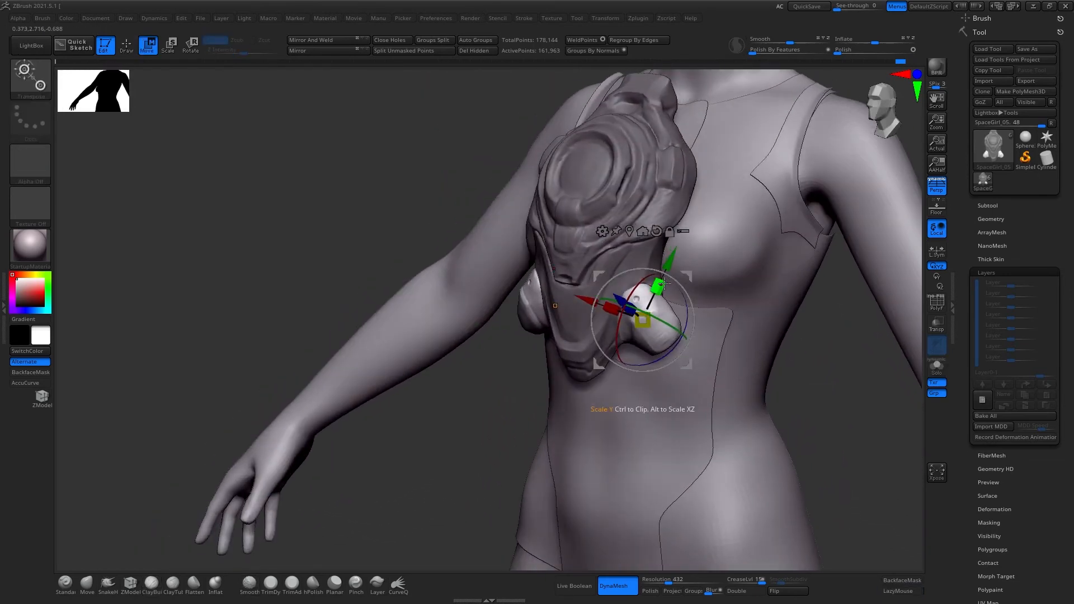
Reshape the unmasked side knobs with the Move brush at an adjusted size
key(q)
key(s)
mouse_move(706, 316)
right_down()
mouse_move(688, 288)
mouse_move(722, 331)
mouse_move(755, 441)
mouse_move(742, 437)
right_up()
drag(633, 320, 638, 347)
right_drag(828, 398, 786, 405)
drag(660, 319, 666, 333)
mouse_move(823, 367)
right_down()
mouse_move(775, 367)
mouse_move(853, 352)
right_up()
ctrl+right_drag(853, 353, 795, 257)
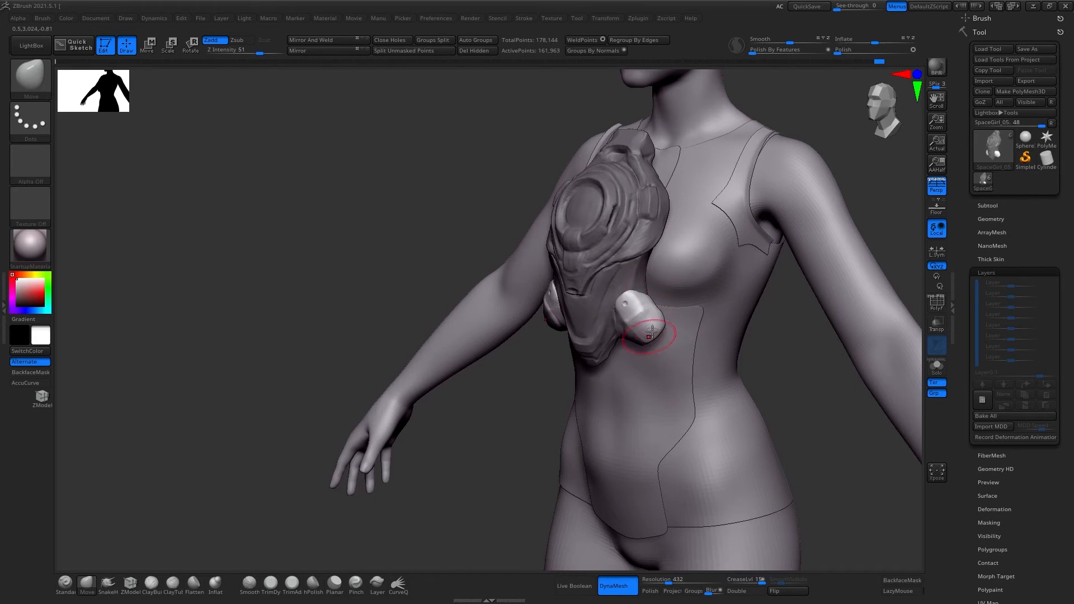
Add volume to the outer faces of the side knobs with ClayBuildup
mouse_move(783, 383)
shift+right_down()
mouse_move(794, 374)
mouse_move(774, 384)
mouse_move(800, 392)
shift+right_up()
key(b)
key(c)
key(b)
right_drag(795, 347, 724, 351)
mouse_move(644, 314)
mouse_down()
mouse_move(660, 321)
mouse_move(655, 330)
mouse_up()
right_drag(750, 365, 862, 372)
Adjust the side knobs' silhouette with the Move brush at a new size
key(b)
key(m)
key(v)
ctrl+right_drag(703, 346, 700, 330)
key(s)
mouse_move(828, 376)
right_down()
mouse_move(804, 382)
mouse_move(814, 408)
mouse_move(760, 369)
mouse_move(770, 409)
right_up()
Undo the last stroke and carve the side knobs' inner edges beside the V-shaped plate with ClayBuildup
key(b)
key(c)
key(b)
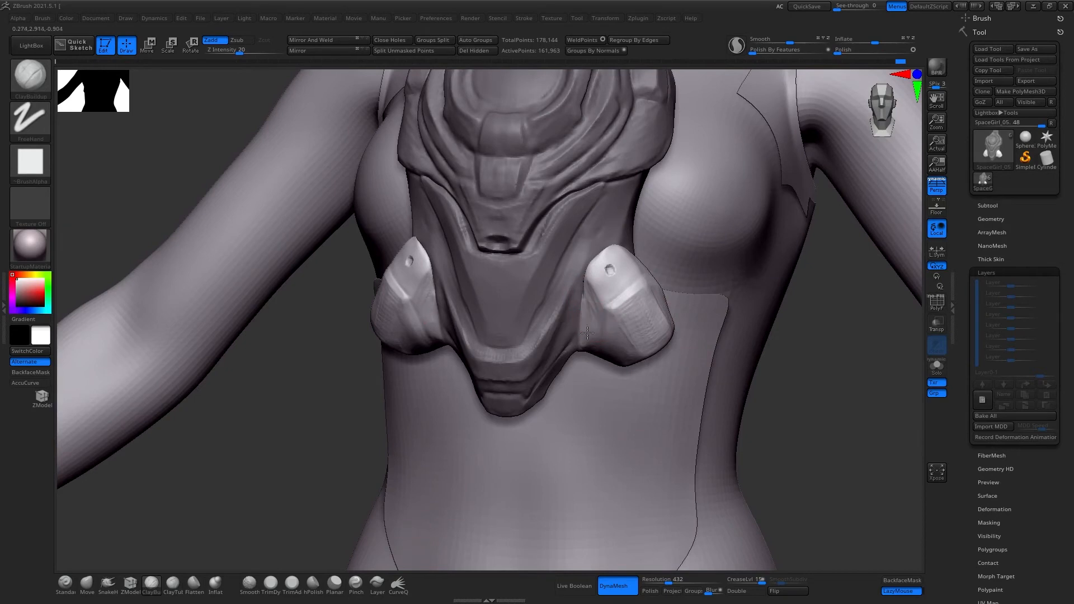
key(ctrl+z)
alt+drag(590, 351, 580, 296)
alt+right_drag(812, 403, 804, 374)
Adjust the side knobs' proportions with the Move brush and undo the last change
key(b)
key(m)
key(v)
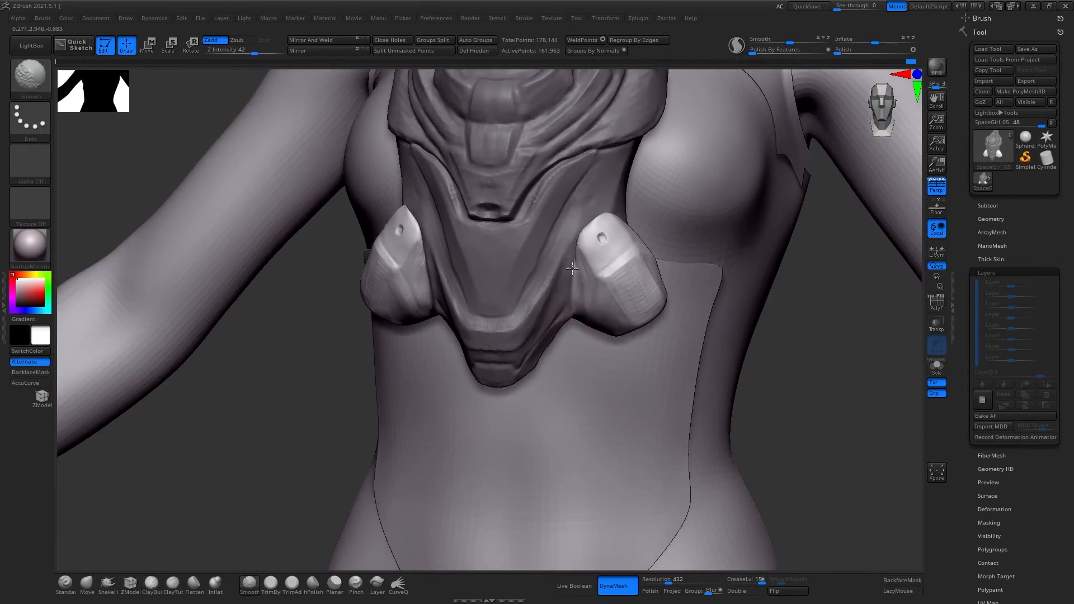
ctrl+right_drag(749, 447, 693, 400)
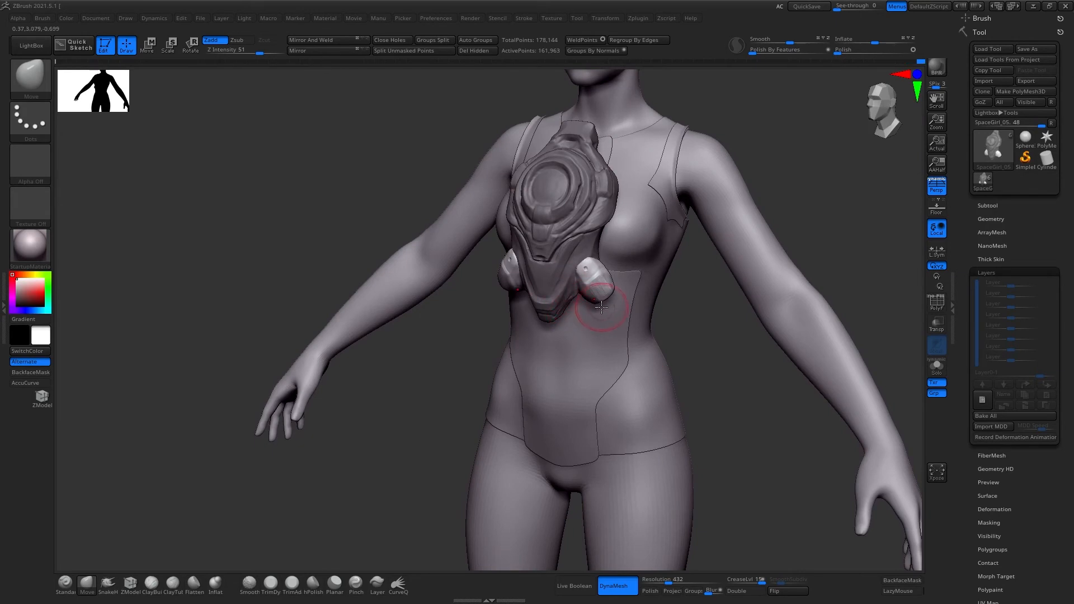
mouse_move(672, 330)
right_down()
mouse_move(700, 336)
mouse_move(697, 369)
mouse_move(755, 407)
mouse_move(635, 287)
mouse_move(635, 273)
mouse_move(757, 359)
right_up()
key(ctrl+z)
Flatten the side knobs into clean planes with TrimDynamic at an adjusted brush size
key(b)
key(t)
key(d)
key(s)
mouse_move(779, 274)
right_down()
mouse_move(621, 306)
mouse_move(834, 269)
mouse_move(625, 324)
right_up()
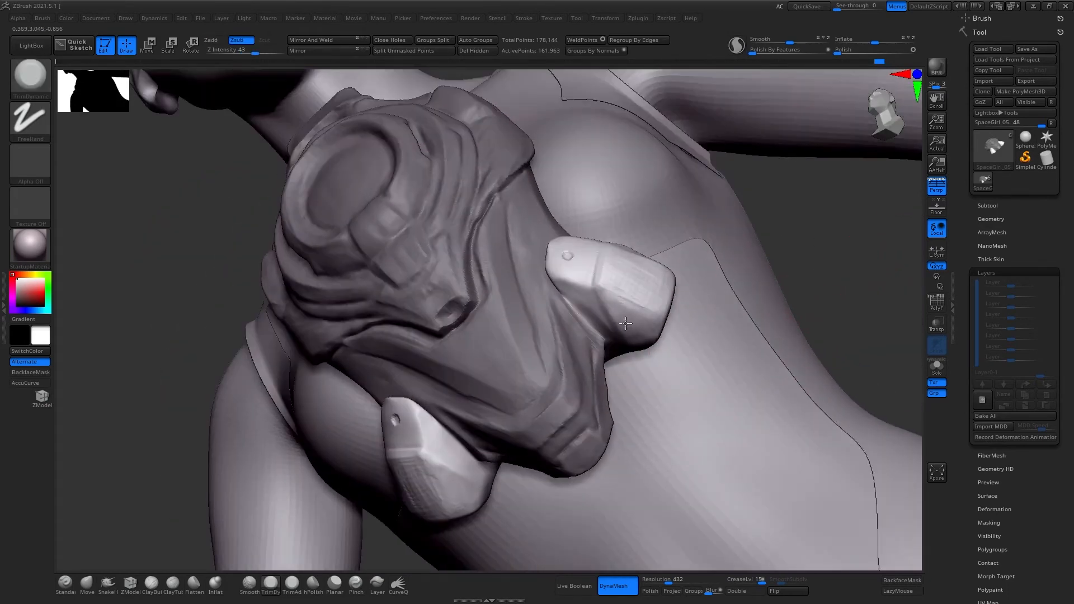
mouse_move(694, 315)
right_down()
mouse_move(637, 271)
mouse_move(630, 247)
right_up()
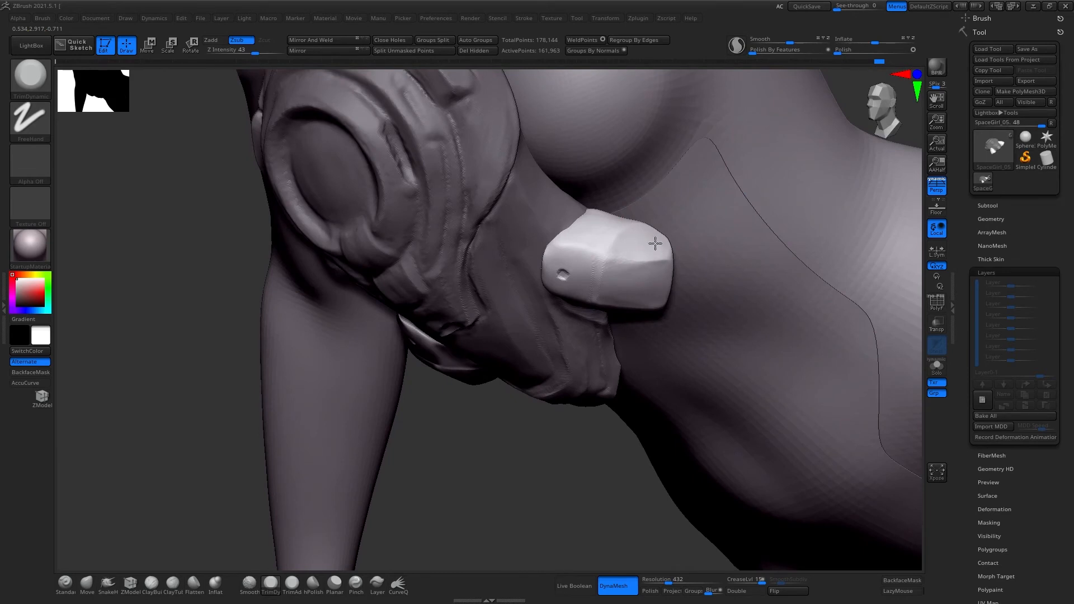
mouse_move(625, 403)
right_down()
mouse_move(628, 442)
mouse_move(727, 431)
right_up()
Correct the side knobs' form and fit against the torso from several angles with the Move brush
mouse_move(727, 431)
ctrl+right_down()
mouse_move(822, 197)
mouse_move(806, 269)
ctrl+right_up()
key(b)
key(m)
key(v)
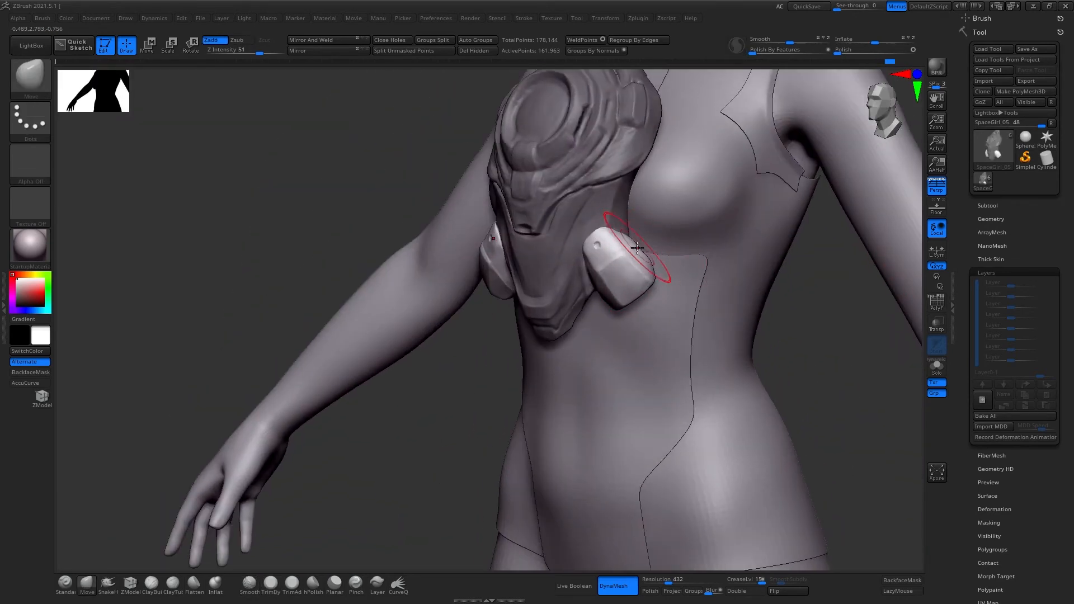
mouse_move(636, 263)
shift+right_down()
mouse_move(767, 352)
mouse_move(612, 317)
shift+right_up()
key(s)
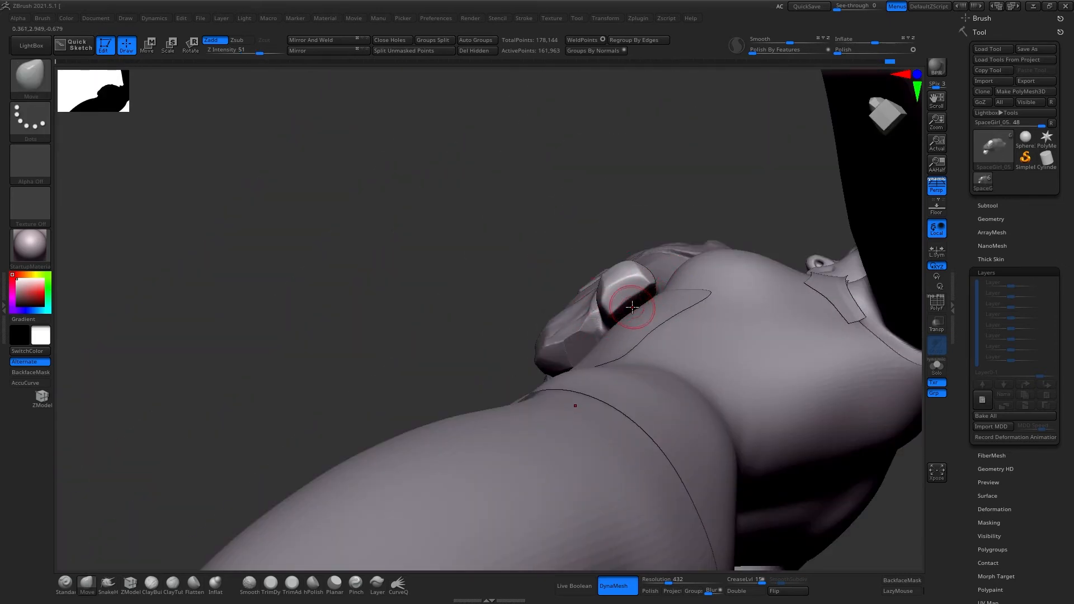
mouse_move(633, 306)
right_down()
mouse_move(641, 290)
mouse_move(625, 279)
mouse_move(808, 391)
mouse_move(751, 419)
mouse_move(728, 358)
right_up()
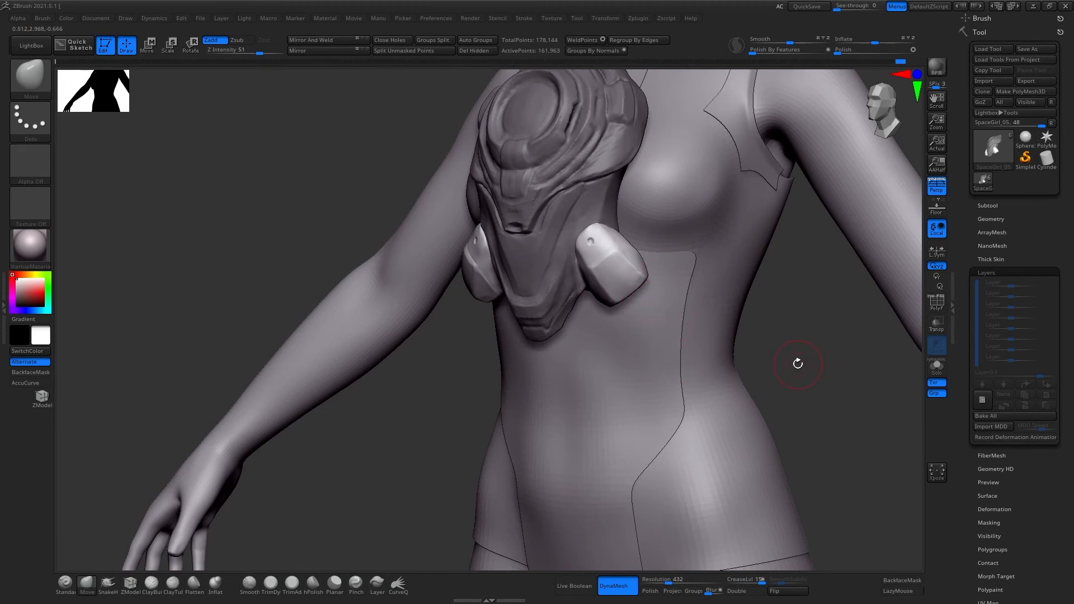
right_drag(798, 364, 845, 362)
Fill out the lower outer corners of the side knobs with ClayBuildup
key(b)
key(c)
key(b)
right_drag(603, 272, 633, 252)
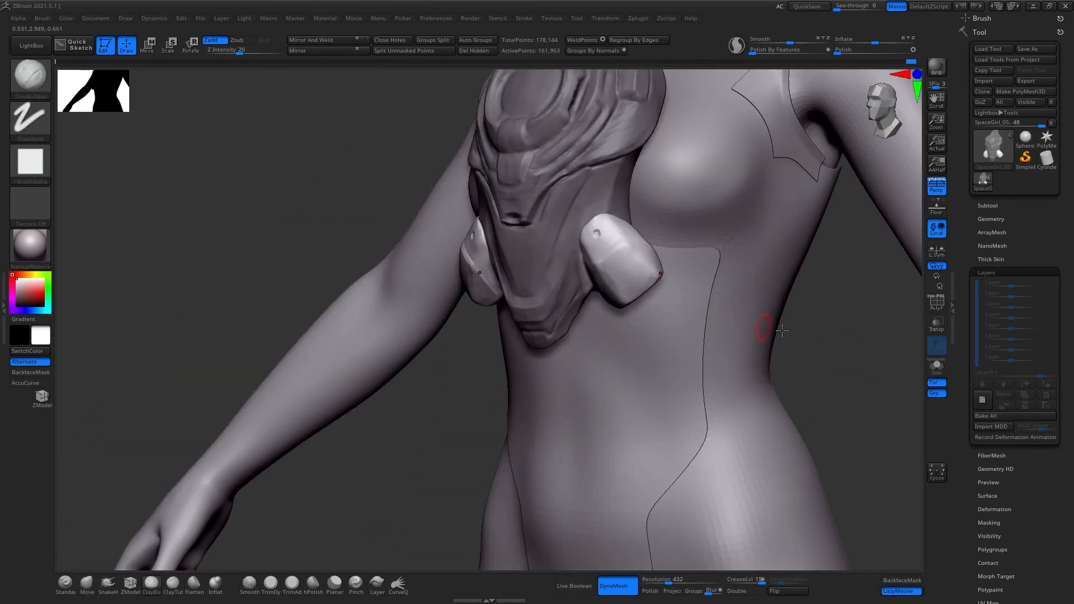
right_drag(782, 331, 636, 286)
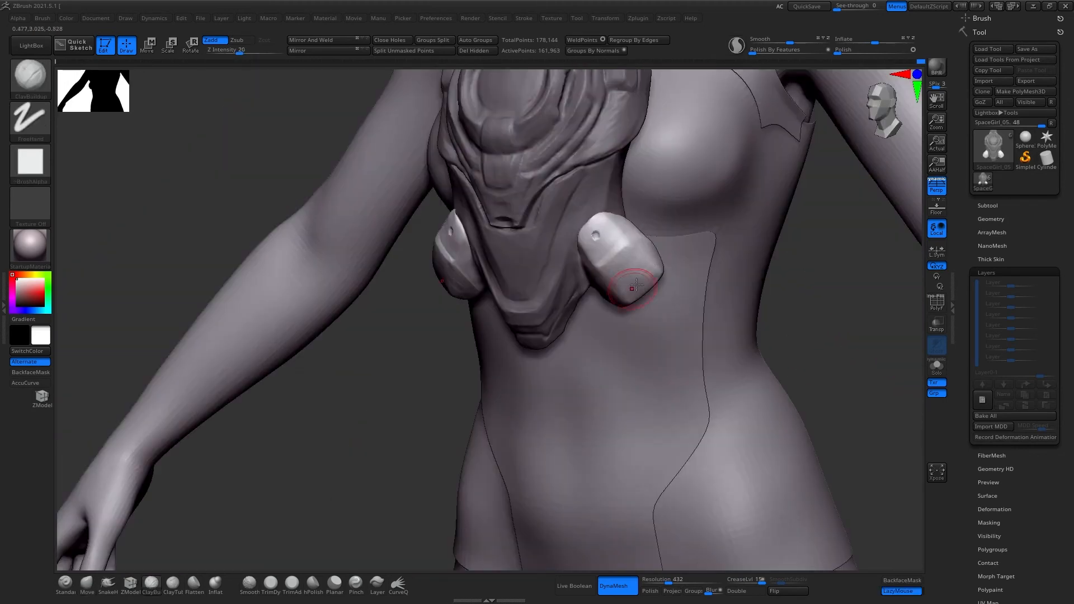
shift+right_drag(820, 354, 686, 303)
mouse_move(685, 303)
ctrl+right_down()
mouse_move(550, 252)
mouse_move(757, 362)
mouse_move(776, 393)
ctrl+right_up()
Fine-tune the side knobs' shape with the Move brush at a different size
mouse_move(710, 347)
right_down()
mouse_move(295, 475)
mouse_move(619, 279)
mouse_move(808, 348)
mouse_move(797, 185)
mouse_move(830, 182)
mouse_move(844, 374)
right_up()
key(b)
key(m)
key(v)
key(s)
Set the DynaMesh resolution to 824, clear the mask and remesh the chest unit
click(677, 580)
ctrl+drag(839, 426, 867, 447)
ctrl+right_drag(842, 347, 879, 358)
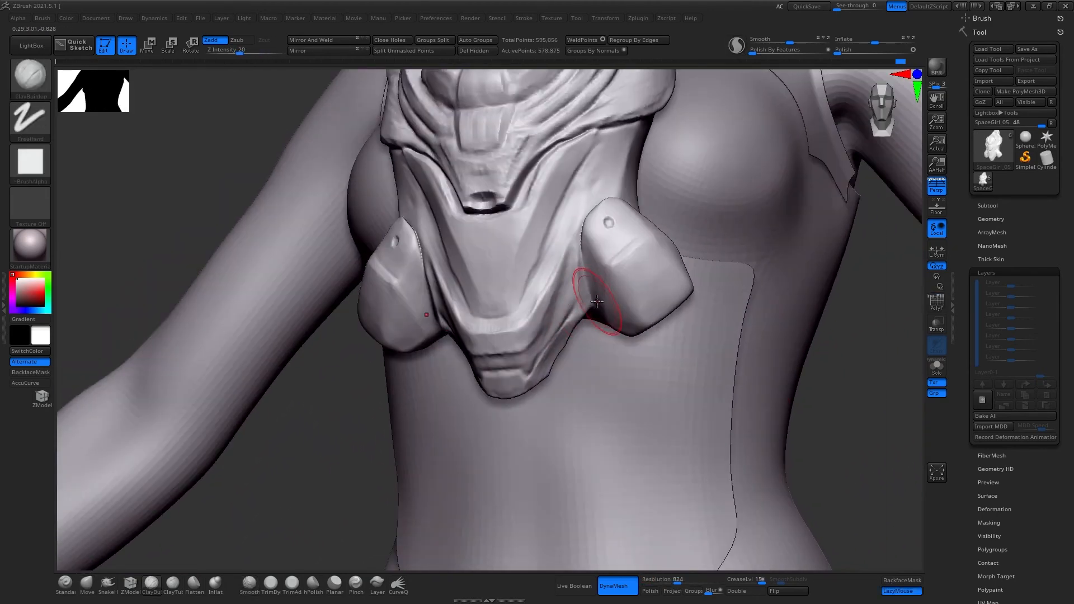
Build up the connection between the side knobs and the lower tip with ClayBuildup, including the tip's rim
right_drag(834, 391, 836, 305)
mouse_move(609, 225)
mouse_down()
mouse_move(564, 229)
mouse_move(589, 227)
mouse_up()
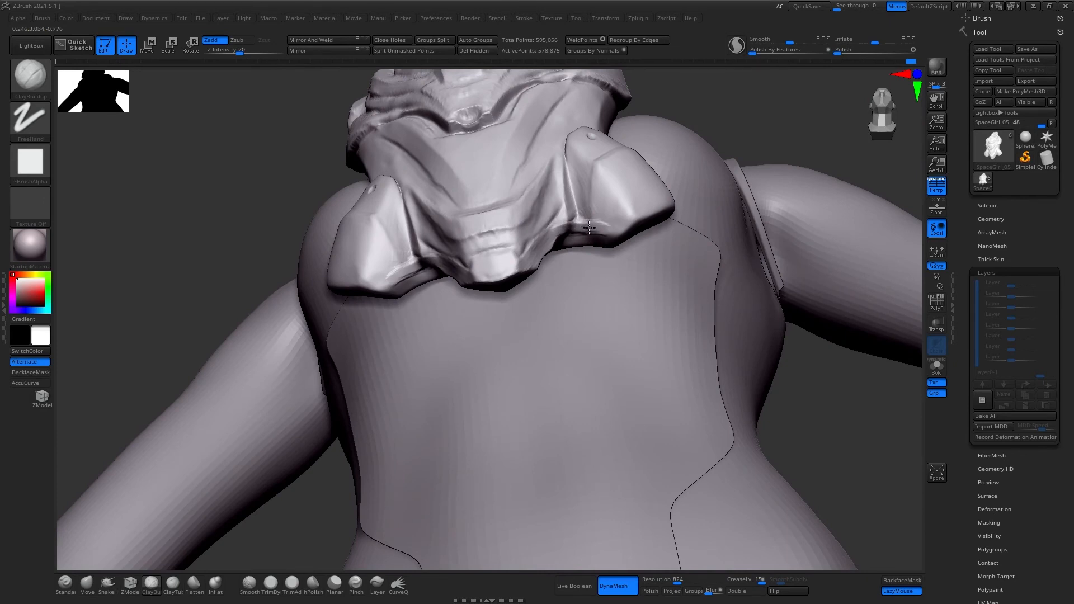
right_drag(866, 405, 543, 254)
right_drag(827, 78, 841, 120)
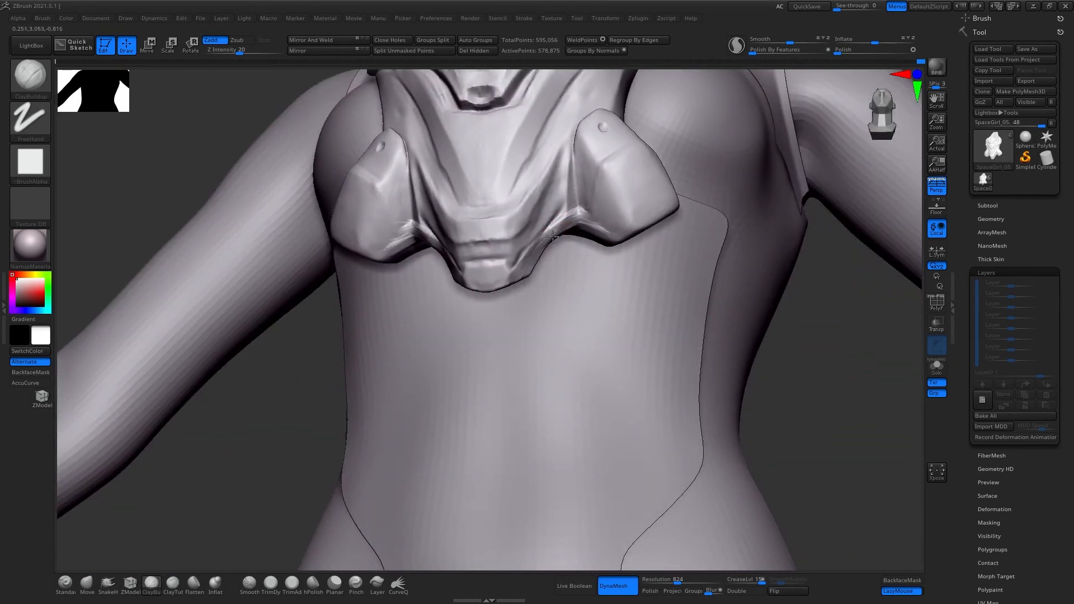
drag(580, 211, 542, 225)
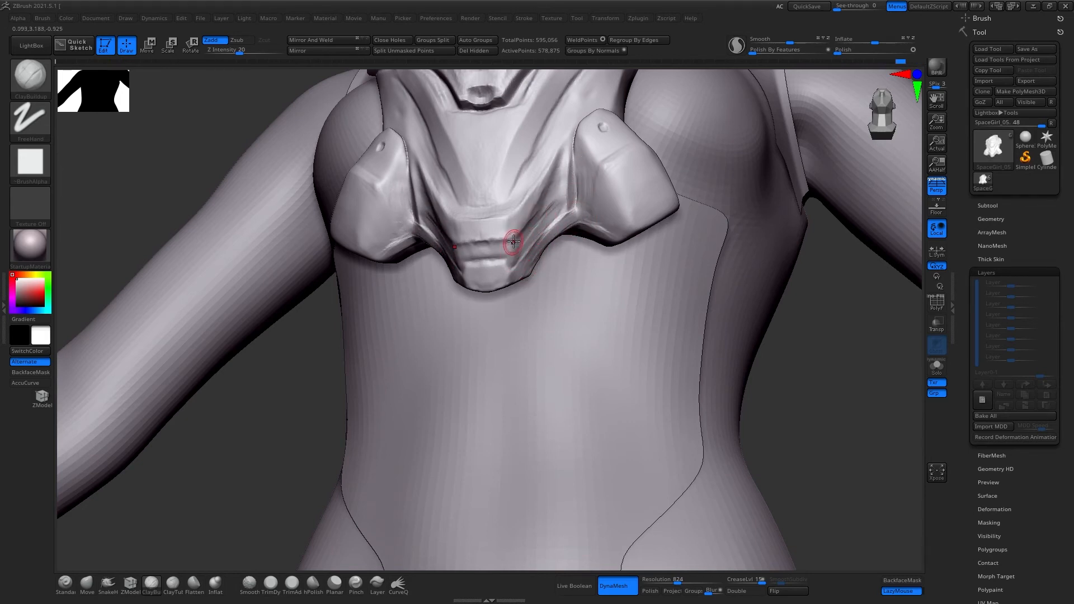
mouse_move(512, 267)
mouse_down()
mouse_move(473, 270)
mouse_move(504, 284)
mouse_up()
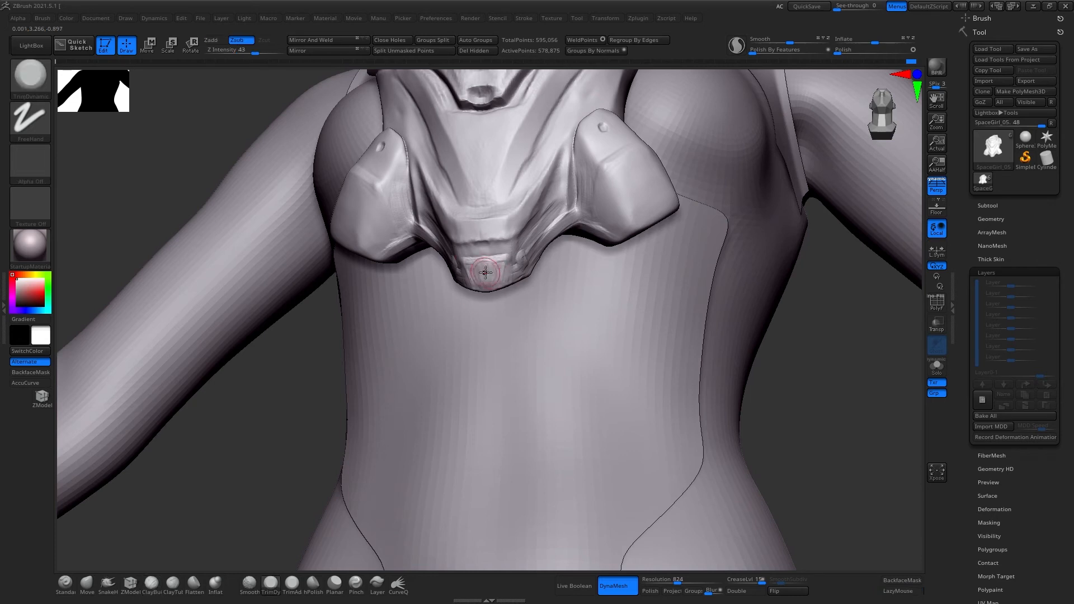
Flatten the lower tip and its rim with TrimDynamic
key(b)
key(t)
key(d)
alt+drag(840, 313, 839, 235)
mouse_move(621, 333)
mouse_down()
mouse_move(593, 379)
mouse_move(575, 367)
mouse_move(603, 333)
mouse_move(567, 337)
mouse_move(593, 313)
mouse_move(587, 333)
mouse_up()
Paint a mask over the central disc, its surrounding rings and the tab below on the chest unit
mouse_move(828, 159)
mouse_down()
mouse_move(733, 167)
mouse_move(768, 153)
mouse_move(592, 378)
mouse_up()
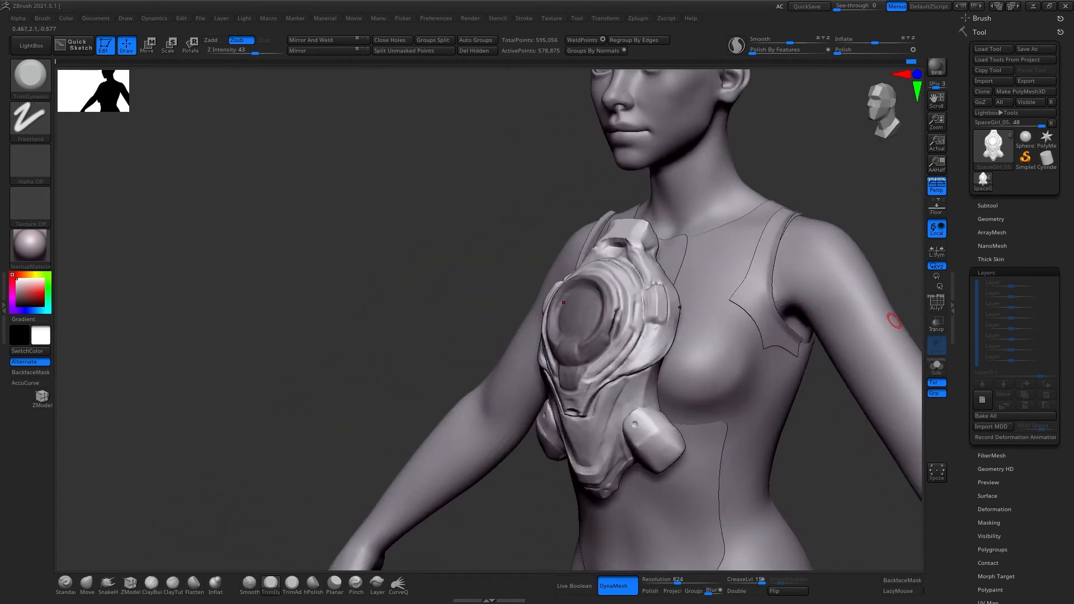
drag(813, 161, 786, 178)
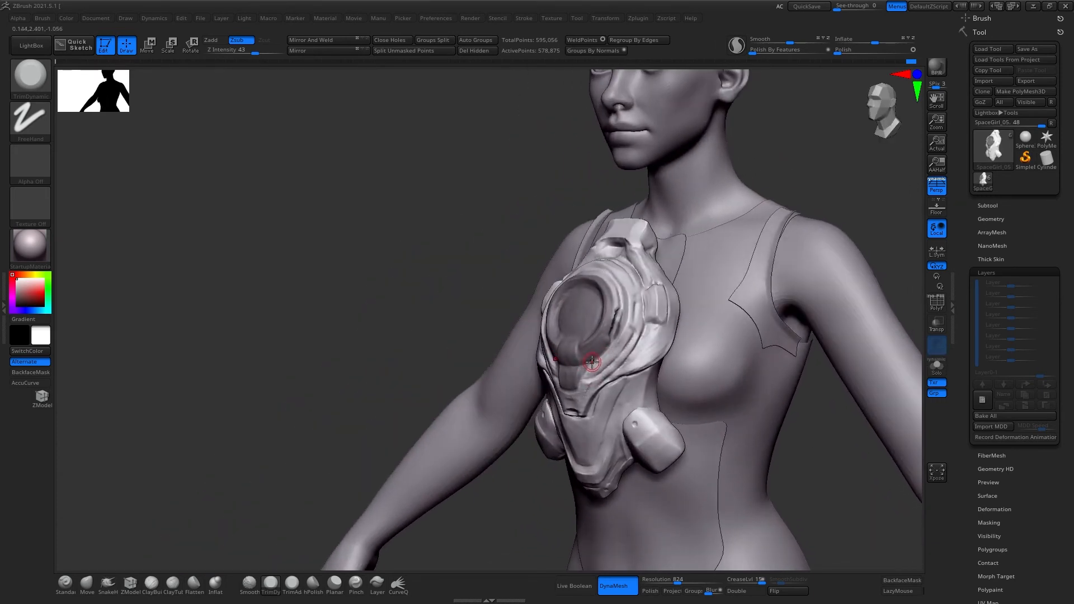
key(ctrl)
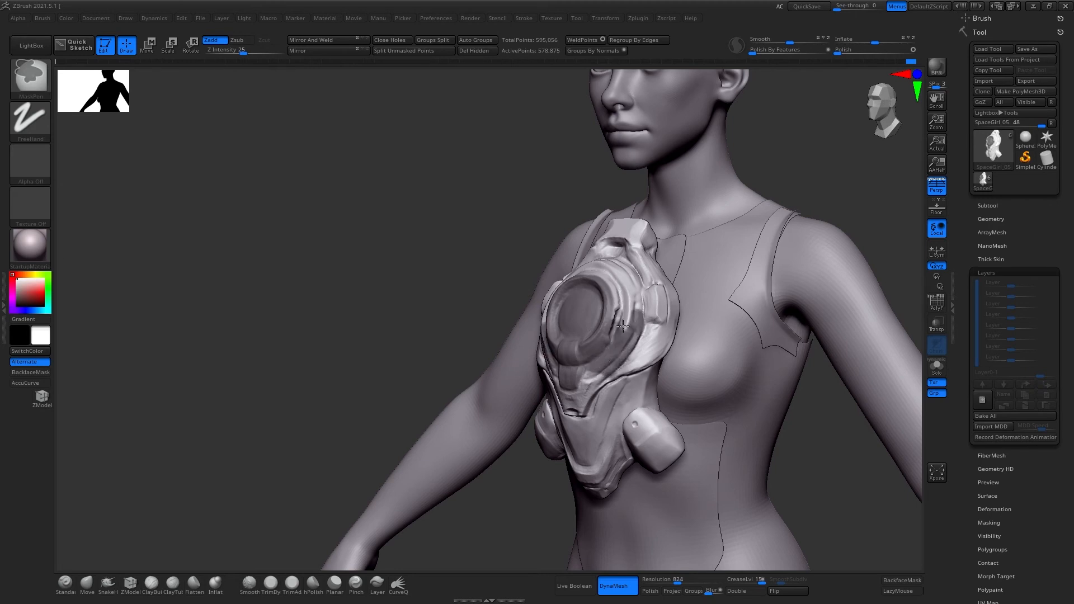
ctrl+drag(623, 326, 633, 291)
drag(816, 140, 805, 216)
mouse_move(632, 269)
ctrl+mouse_down()
mouse_move(642, 290)
mouse_move(615, 275)
mouse_move(616, 247)
ctrl+mouse_up()
mouse_move(717, 199)
right_down()
mouse_move(675, 244)
mouse_move(828, 163)
mouse_move(808, 153)
right_up()
ctrl+click(805, 165)
ctrl+click(806, 166)
Adjust the Move brush size, then invert and soften the mask around the central disc
key(s)
right_drag(717, 248, 594, 356)
ctrl+click(505, 414)
right_drag(734, 210, 616, 383)
ctrl+click(547, 264)
shift+right_drag(774, 194, 607, 428)
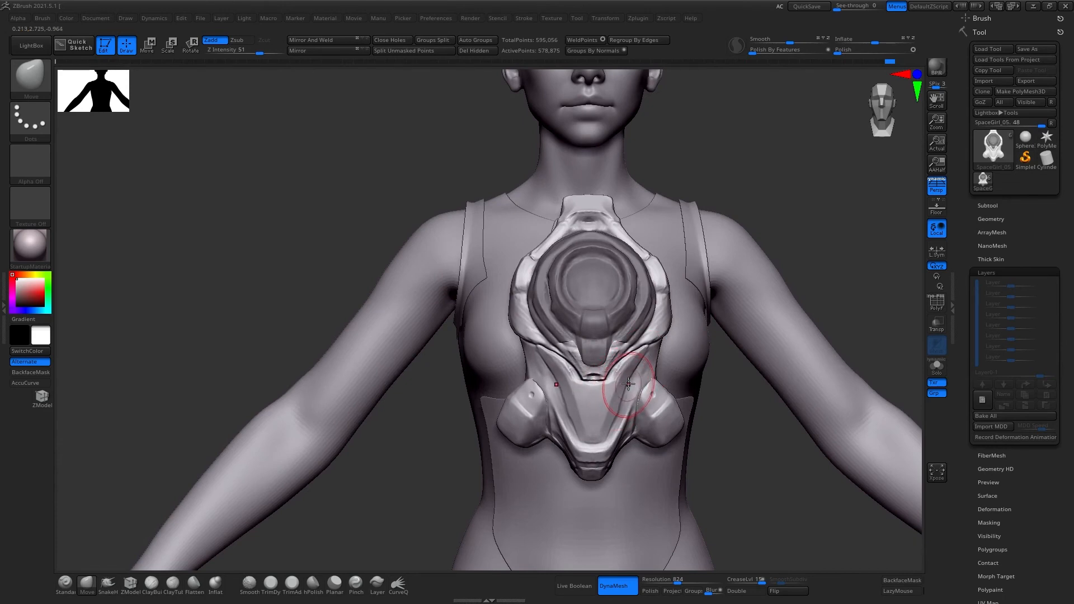
Tilt and reposition the unmasked central disc section in side view with the transform gizmo
shift+right_drag(608, 390, 637, 258)
key(w)
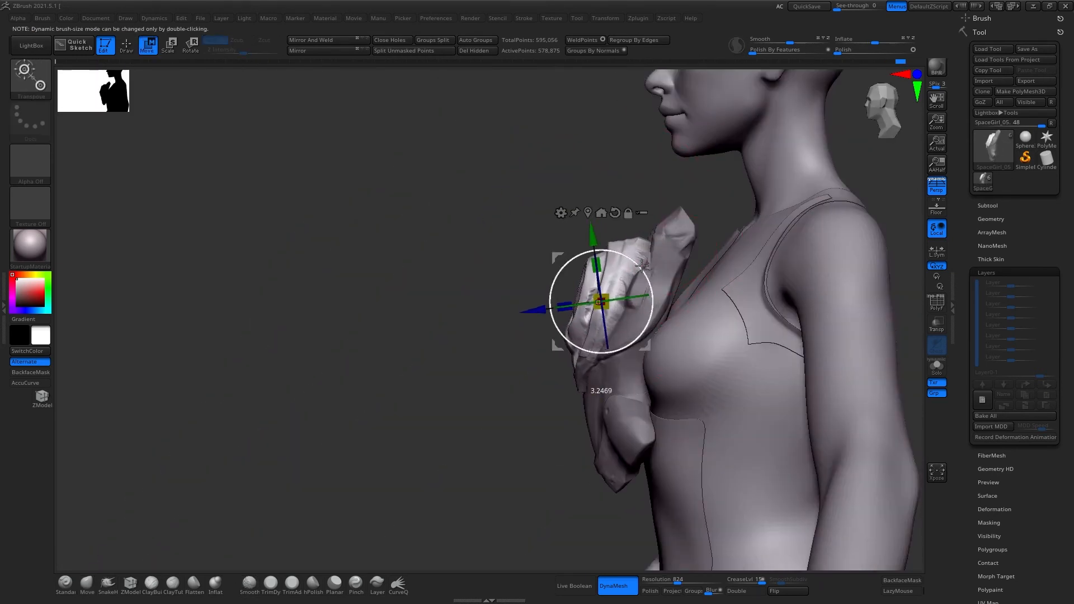
drag(642, 266, 645, 263)
drag(645, 259, 632, 264)
mouse_move(632, 265)
right_down()
mouse_move(783, 240)
mouse_move(784, 197)
right_up()
Reshape the chest unit's upper collar in side view with the Move brush at an adjusted size
key(q)
mouse_move(784, 197)
right_down()
mouse_move(727, 197)
mouse_move(911, 237)
right_up()
key(s)
drag(660, 251, 646, 252)
mouse_move(685, 246)
right_down()
mouse_move(632, 237)
mouse_move(623, 216)
right_up()
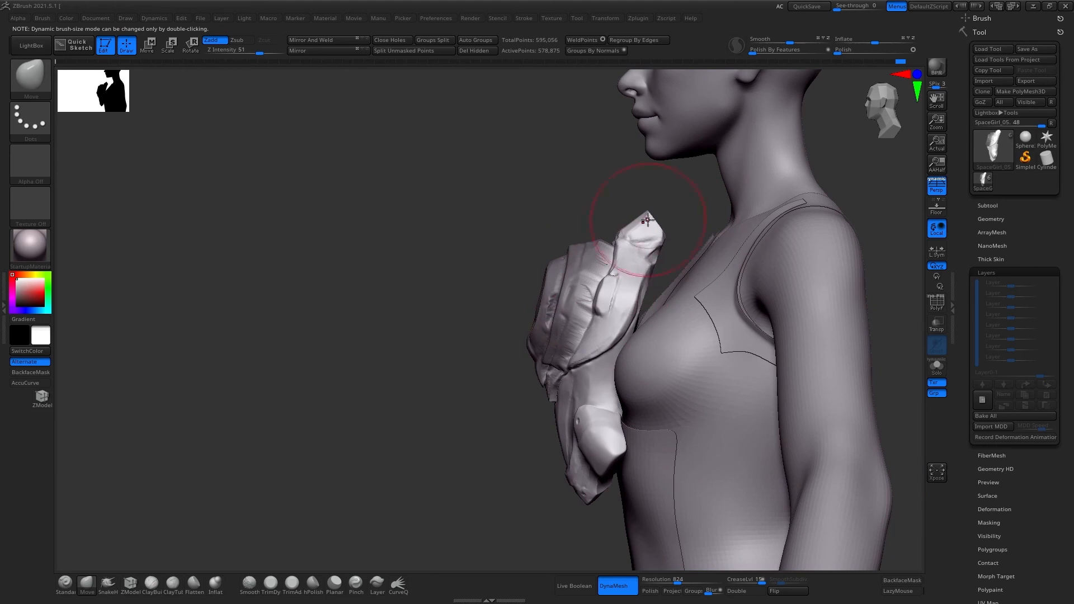
alt+click(613, 248)
shift+right_drag(551, 275, 585, 262)
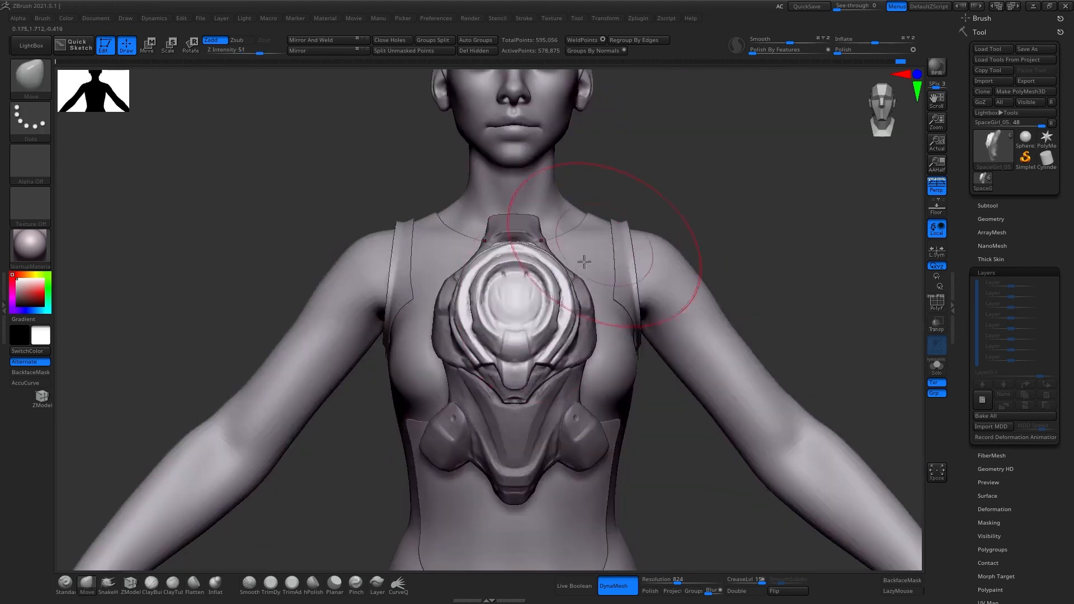
Refine the disc section and its surrounding housing, inverting the mask to work on each separately
right_drag(516, 312, 517, 316)
mouse_move(517, 354)
right_down()
mouse_move(648, 240)
mouse_move(539, 336)
right_up()
mouse_move(619, 226)
right_down()
mouse_move(604, 196)
mouse_move(614, 201)
mouse_move(604, 215)
right_up()
right_drag(509, 417, 500, 427)
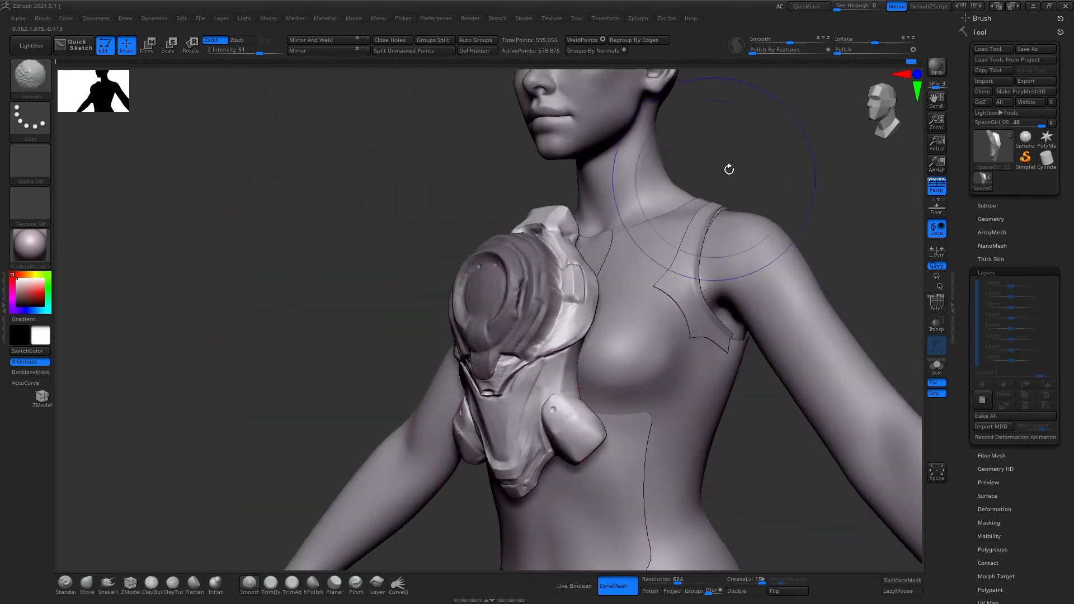
shift+right_drag(729, 168, 703, 205)
ctrl+click(703, 205)
drag(531, 322, 529, 328)
mouse_move(530, 327)
right_down()
mouse_move(717, 175)
mouse_move(660, 213)
mouse_move(730, 199)
mouse_move(753, 211)
mouse_move(771, 192)
right_up()
ctrl+click(771, 191)
mouse_move(553, 255)
right_down()
mouse_move(576, 286)
mouse_move(543, 290)
right_up()
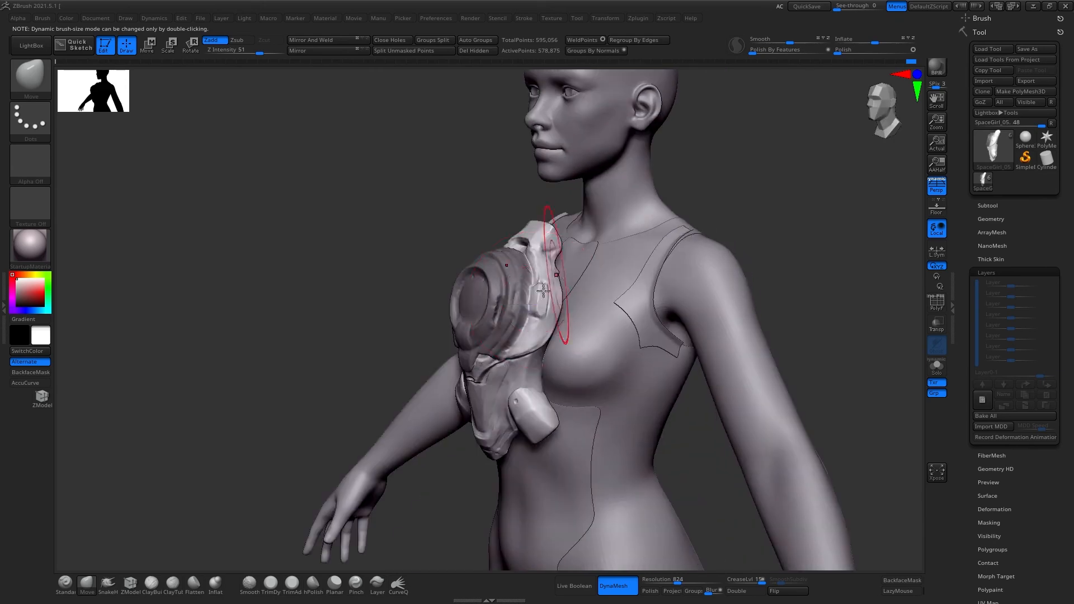
Pull the housing's upper edge into shape with the Move brush at an adjusted size
right_drag(588, 236, 544, 262)
mouse_move(551, 302)
right_down()
mouse_move(538, 259)
mouse_move(563, 216)
right_up()
key(s)
drag(535, 210, 525, 211)
key(s)
Build up the lower plate's sloping ridges and the rim around the notch beneath the disc with the ClayBuildup brush
right_drag(716, 120, 727, 235)
mouse_move(728, 235)
ctrl+right_down()
mouse_move(751, 172)
mouse_move(789, 220)
mouse_move(722, 215)
mouse_move(756, 199)
mouse_move(820, 453)
mouse_move(856, 425)
ctrl+right_up()
key(b)
key(c)
key(b)
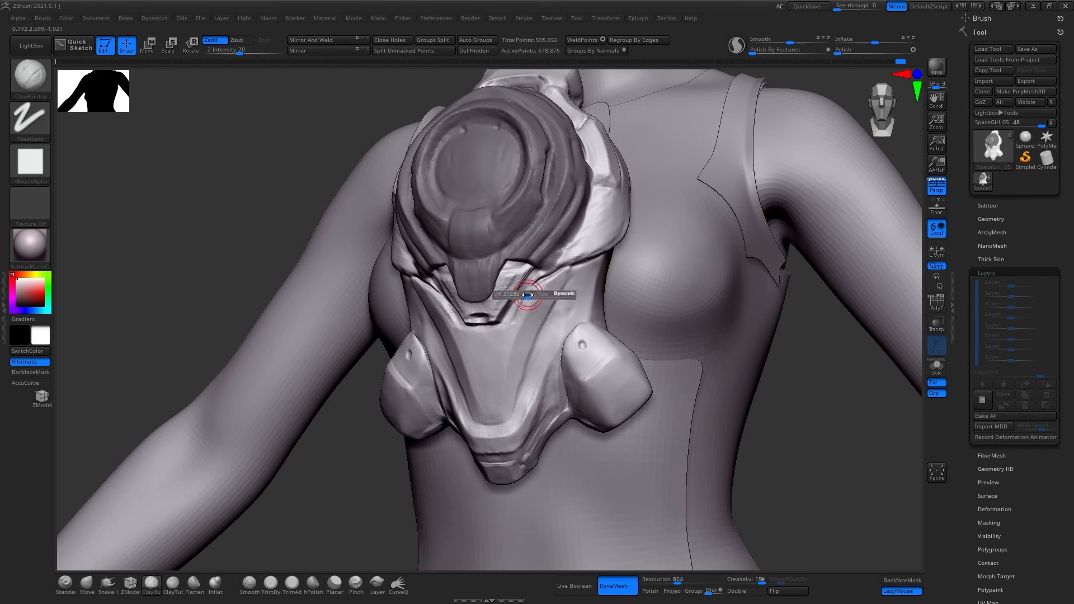
drag(532, 276, 513, 322)
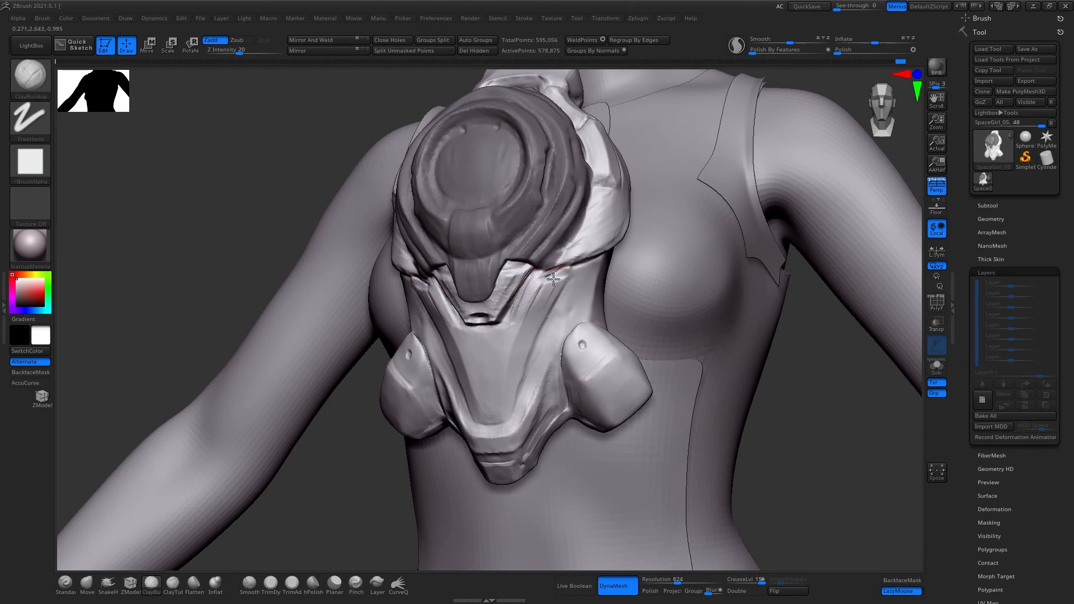
drag(554, 279, 531, 342)
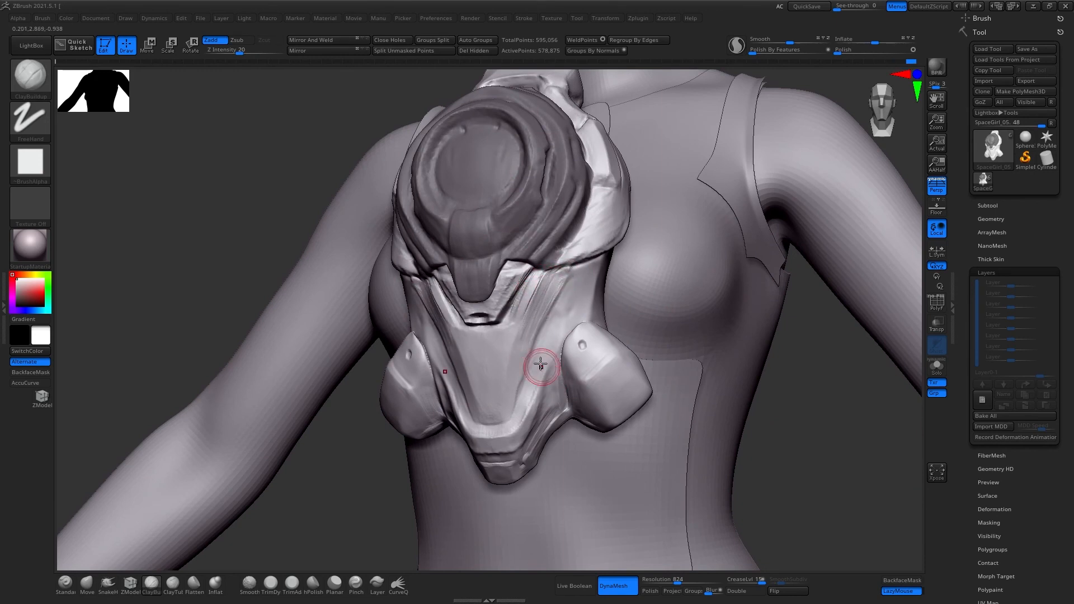
mouse_move(526, 302)
mouse_down()
mouse_move(489, 345)
mouse_move(506, 288)
mouse_move(493, 263)
mouse_move(503, 258)
mouse_move(495, 311)
mouse_up()
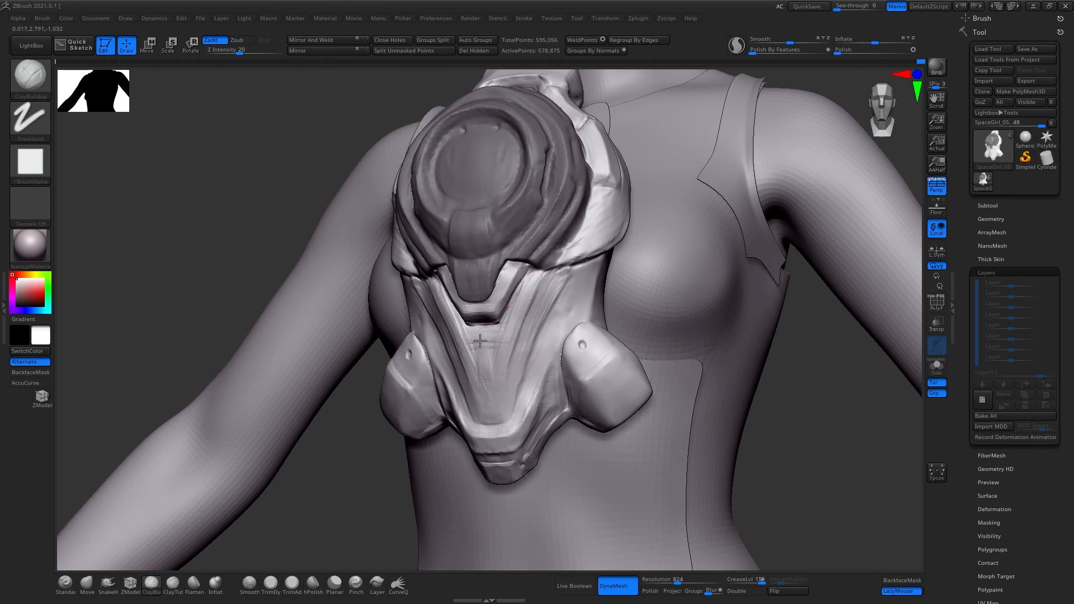
Smooth and flatten the lower plate's center surface below the notch with the Smooth and TrimDynamic brushes
drag(783, 392, 699, 403)
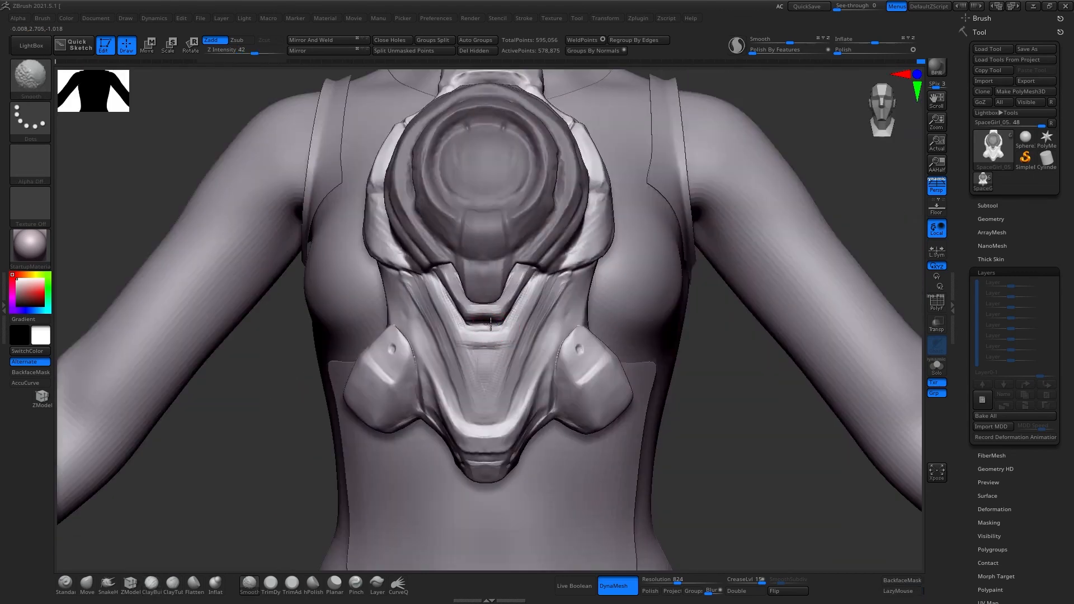
key(b)
key(t)
key(d)
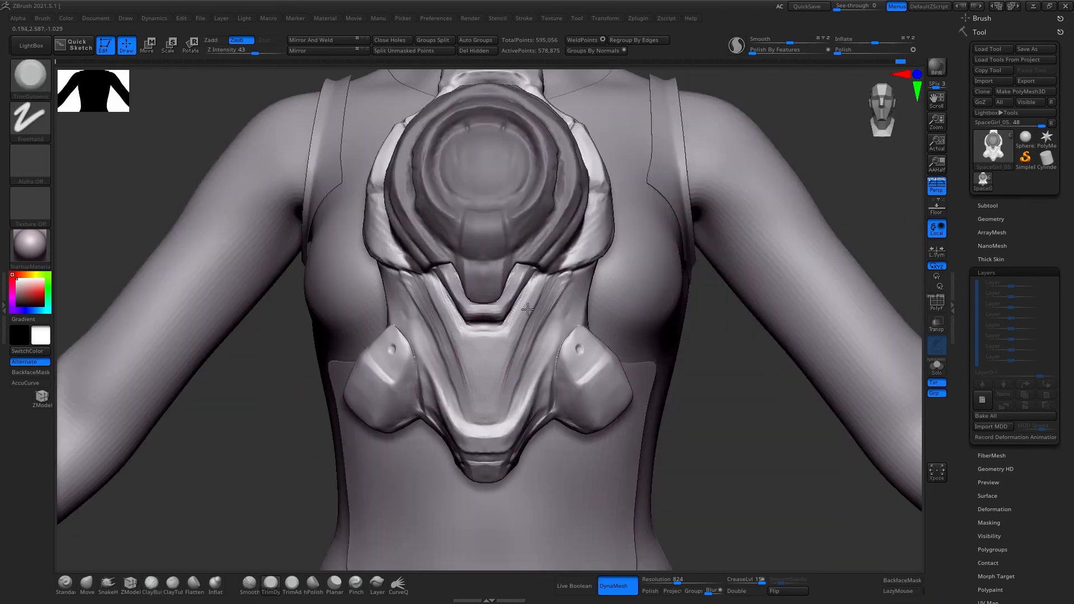
drag(724, 452, 672, 452)
Deepen the diagonal grooves flanking the lower plate's center with the ClayBuildup brush and soften them with Smooth
key(b)
key(c)
key(b)
drag(358, 465, 392, 465)
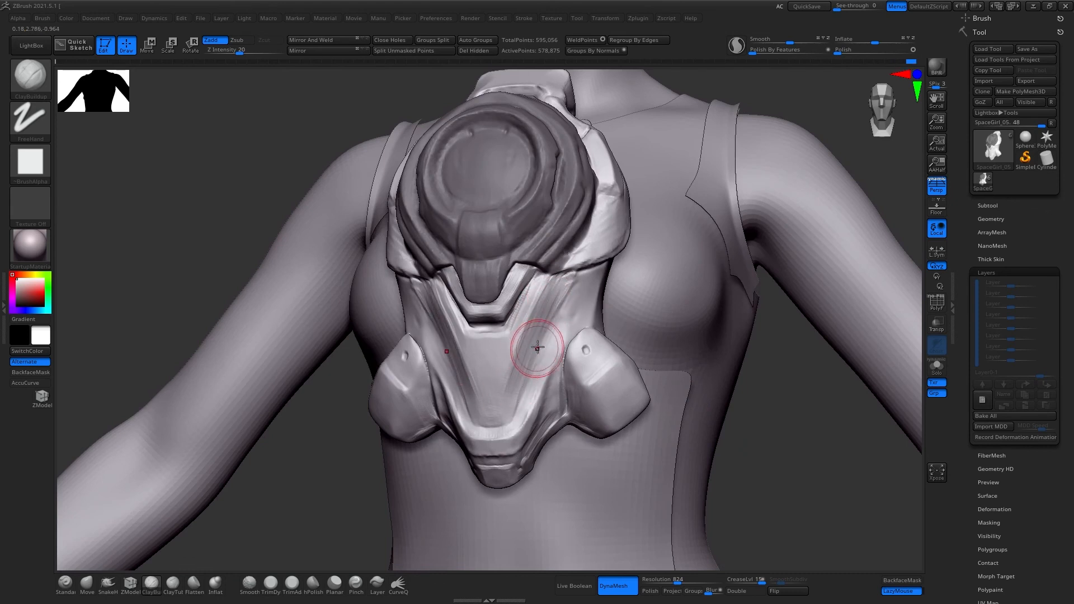
key(b)
key(d)
key(s)
key(b)
key(c)
key(b)
shift+drag(566, 304, 532, 338)
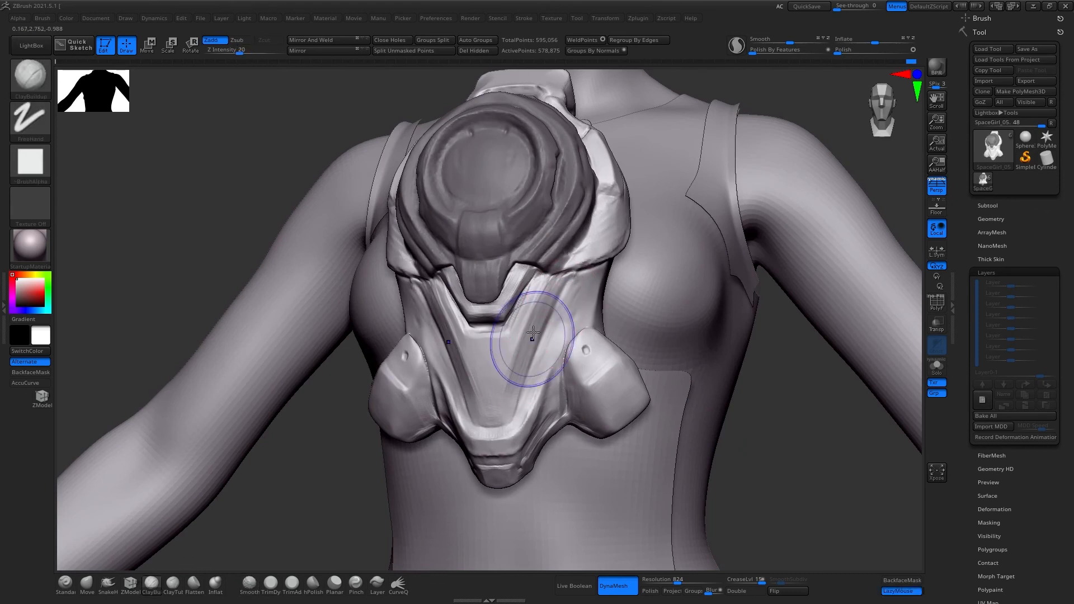
Clear the mask from the chest unit's disc section and save the file
mouse_move(532, 338)
ctrl+right_down()
mouse_move(705, 202)
mouse_move(727, 209)
ctrl+right_up()
drag(727, 208, 750, 244)
ctrl+right_drag(750, 244, 758, 242)
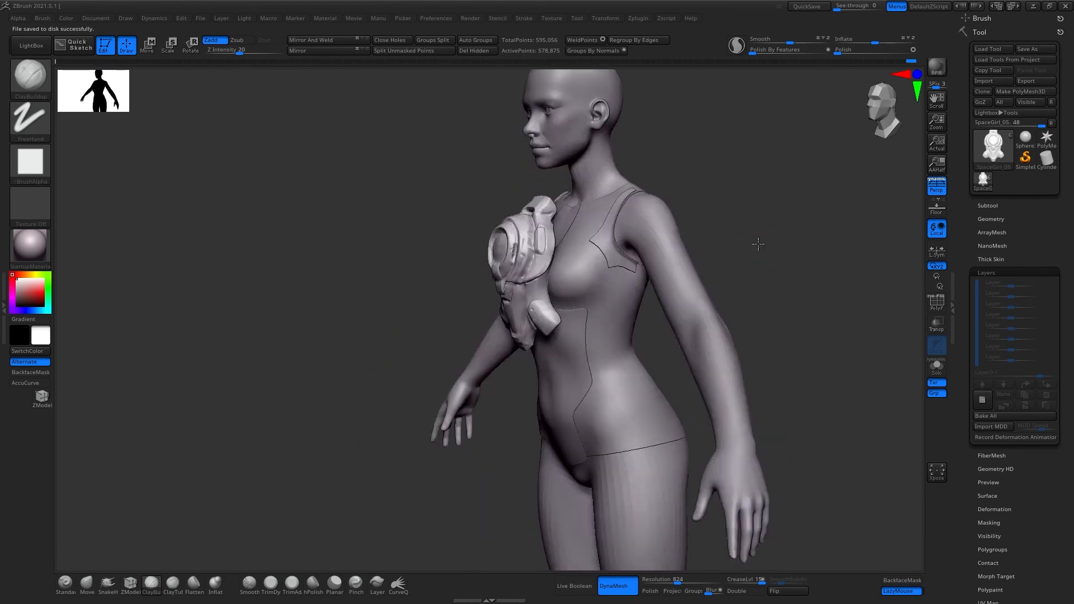
Duplicate the chest unit's subtool, keeping the original hidden, and scale the copy up slightly with the transform gizmo
drag(757, 242, 700, 246)
key(w)
shift+right_drag(723, 246, 702, 189)
click(994, 207)
right_drag(724, 246, 783, 201)
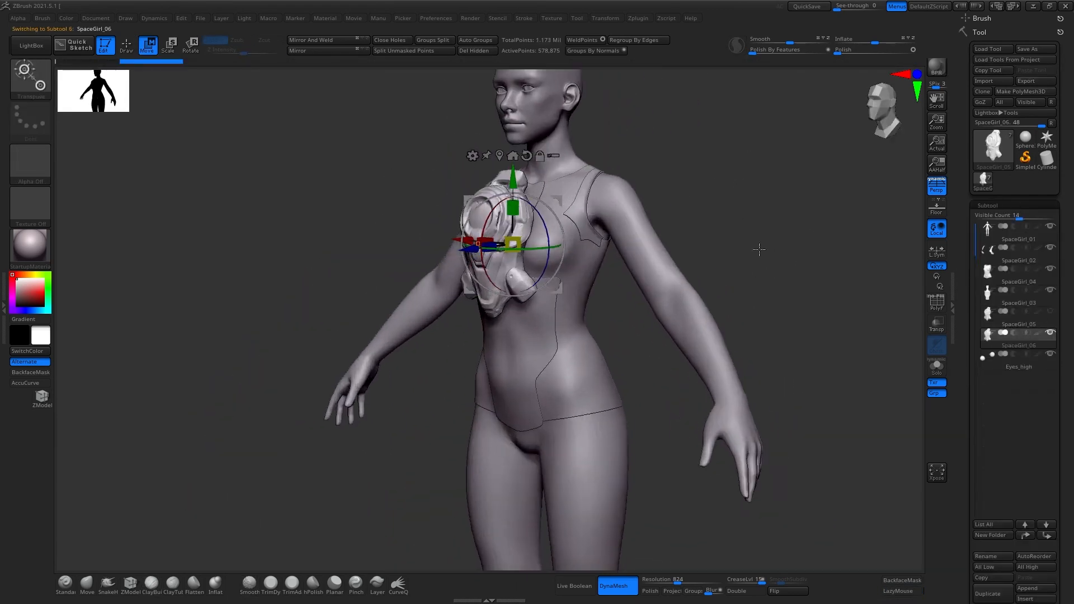
drag(492, 242, 498, 236)
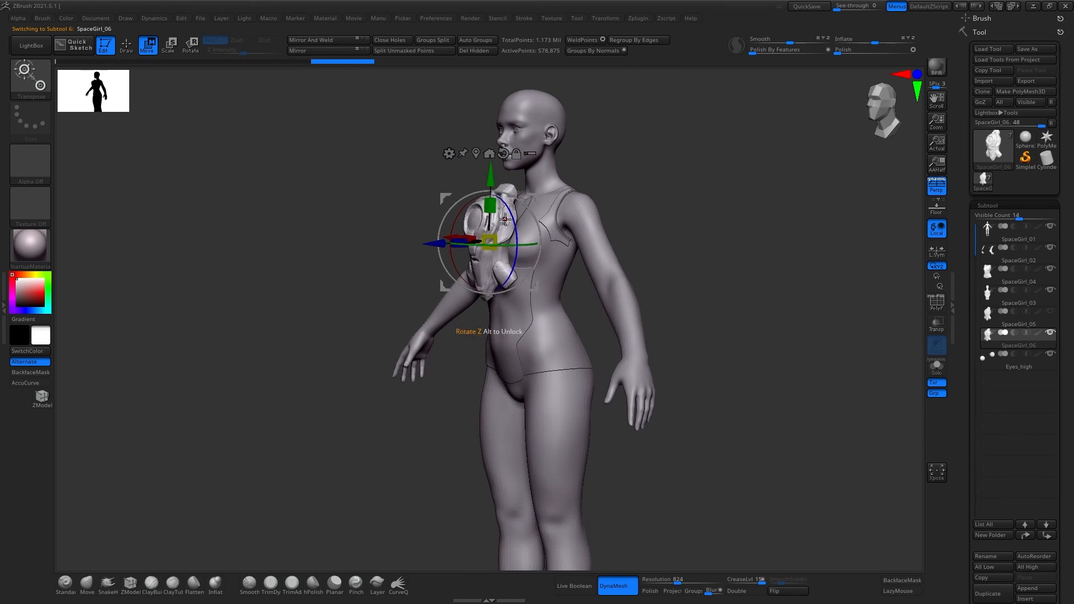
Check the enlarged chest unit's proportions on the full figure from front and three-quarter views and save the file
key(q)
shift+right_drag(649, 218, 678, 216)
mouse_move(678, 215)
ctrl+right_down()
mouse_move(679, 190)
mouse_move(651, 191)
ctrl+right_up()
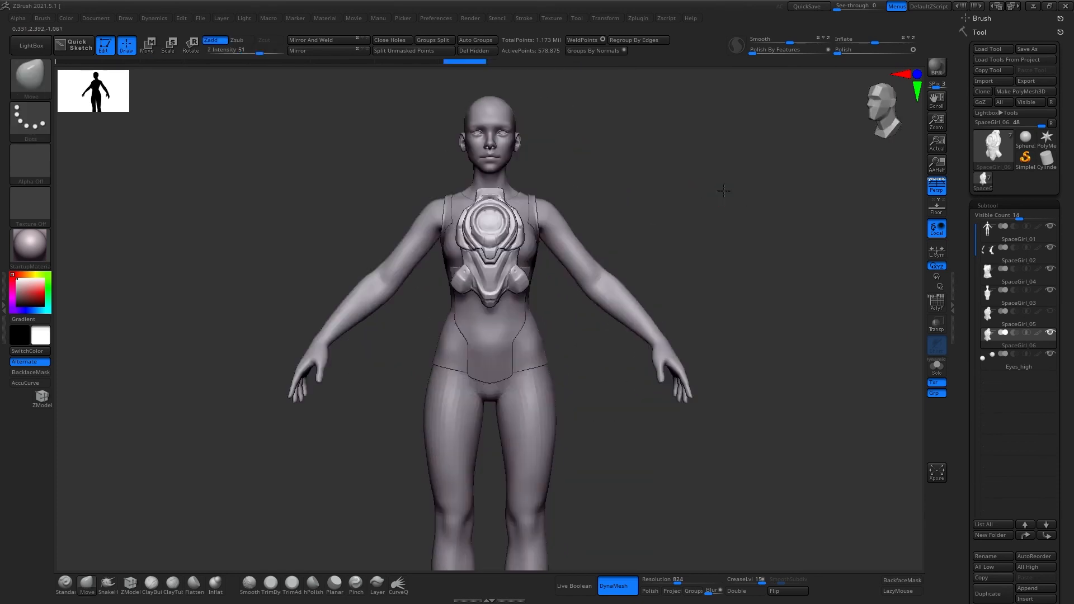
mouse_move(721, 187)
right_down()
mouse_move(710, 196)
mouse_move(734, 230)
mouse_move(766, 228)
right_up()
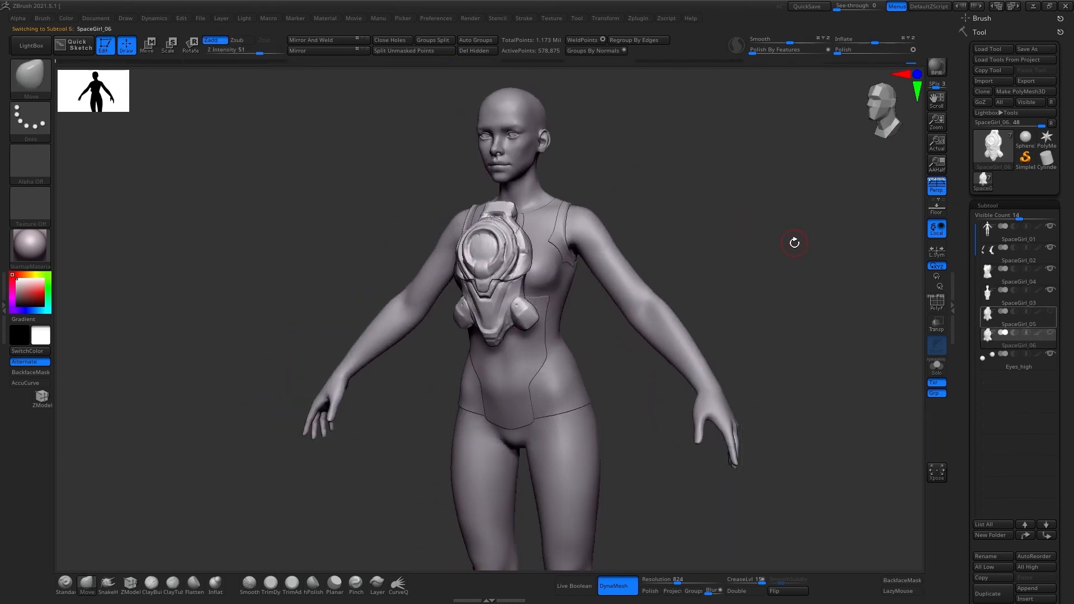
right_drag(794, 243, 861, 221)
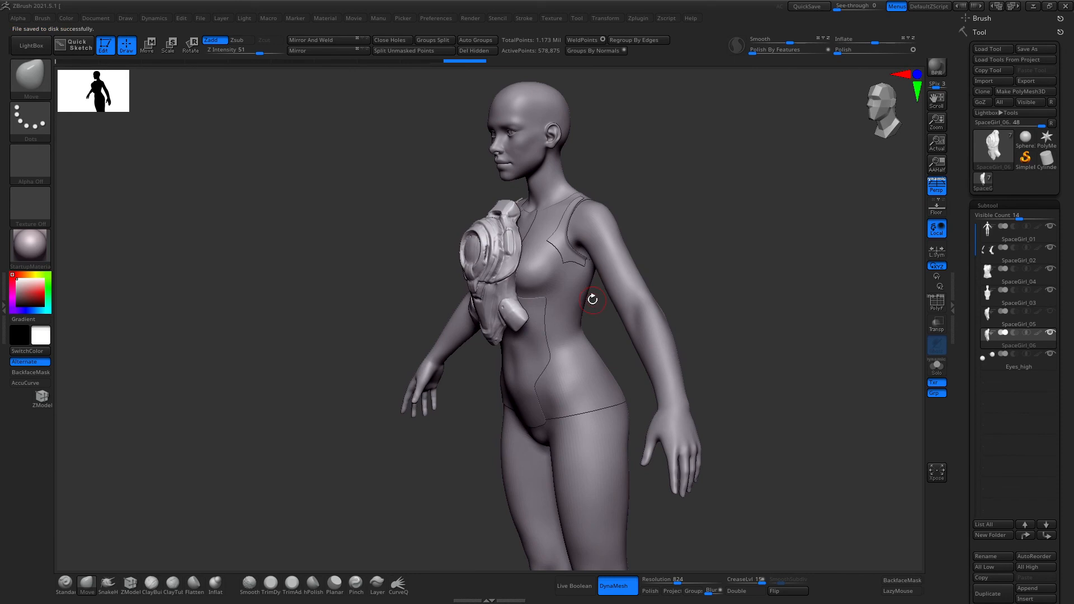
ctrl+right_drag(700, 240, 659, 236)
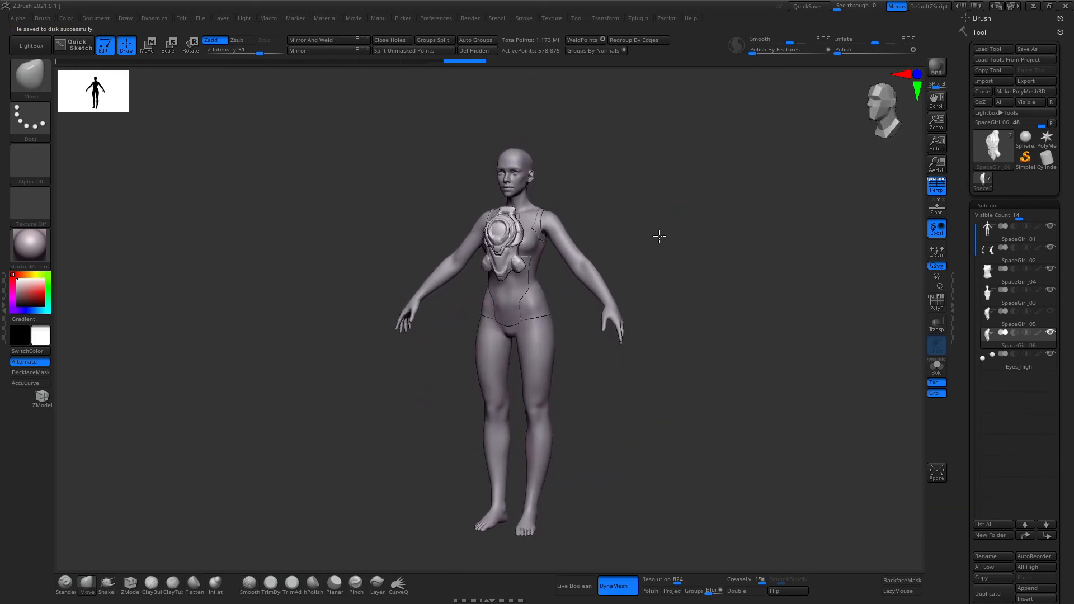